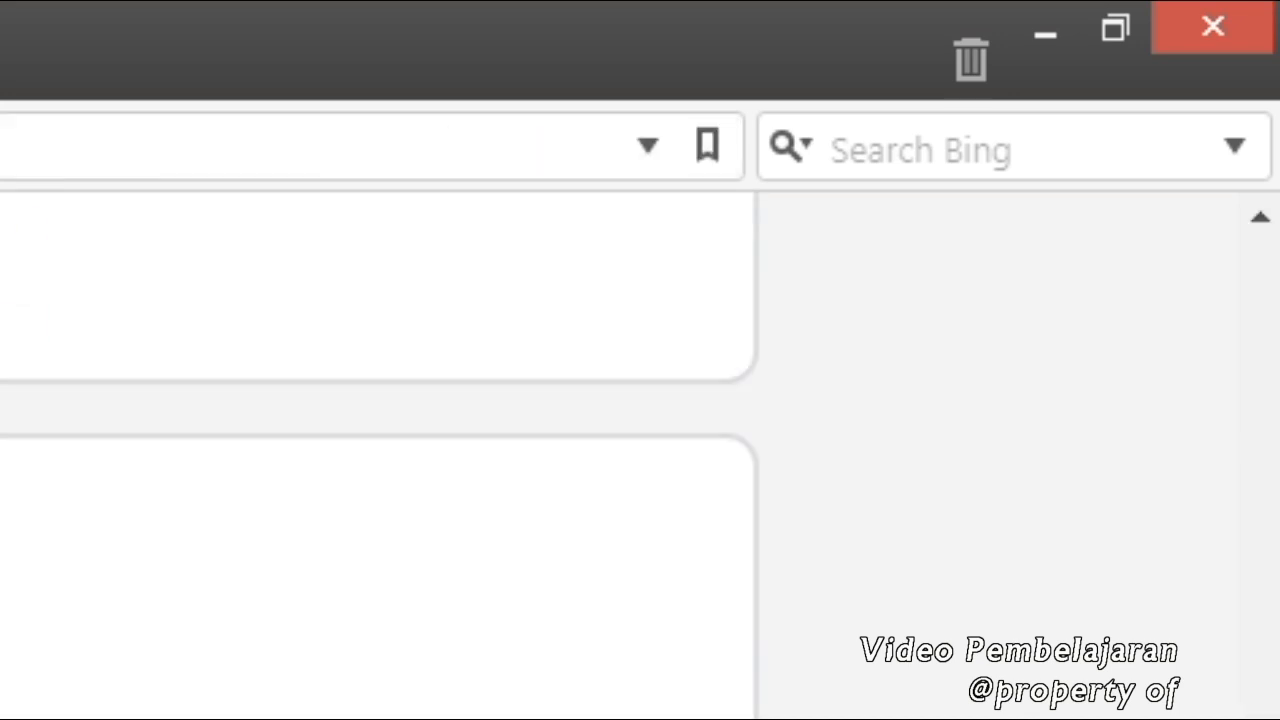
# Look through the existing school exam form, from its header to its scored questions and back to the beginning
pyautogui.hotkey('ctrl', 'Tab')
pyautogui.click(185, 445)
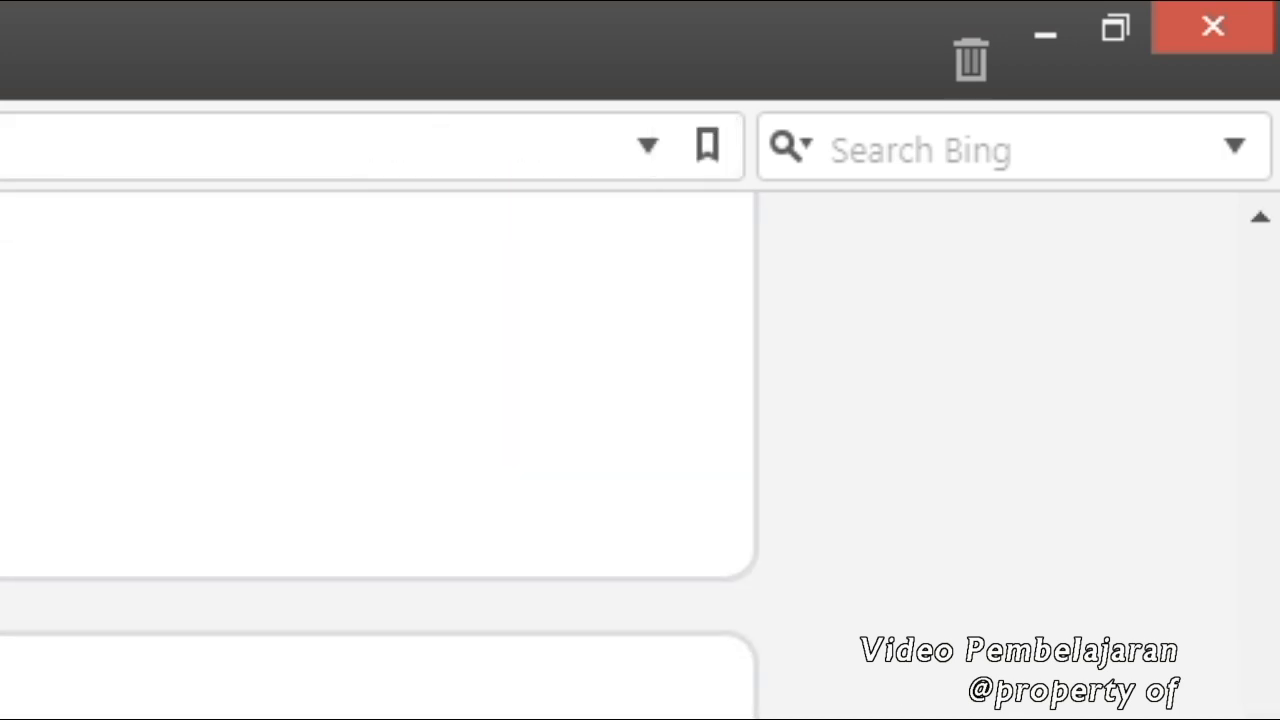
pyautogui.scroll(-6, 380, 455)
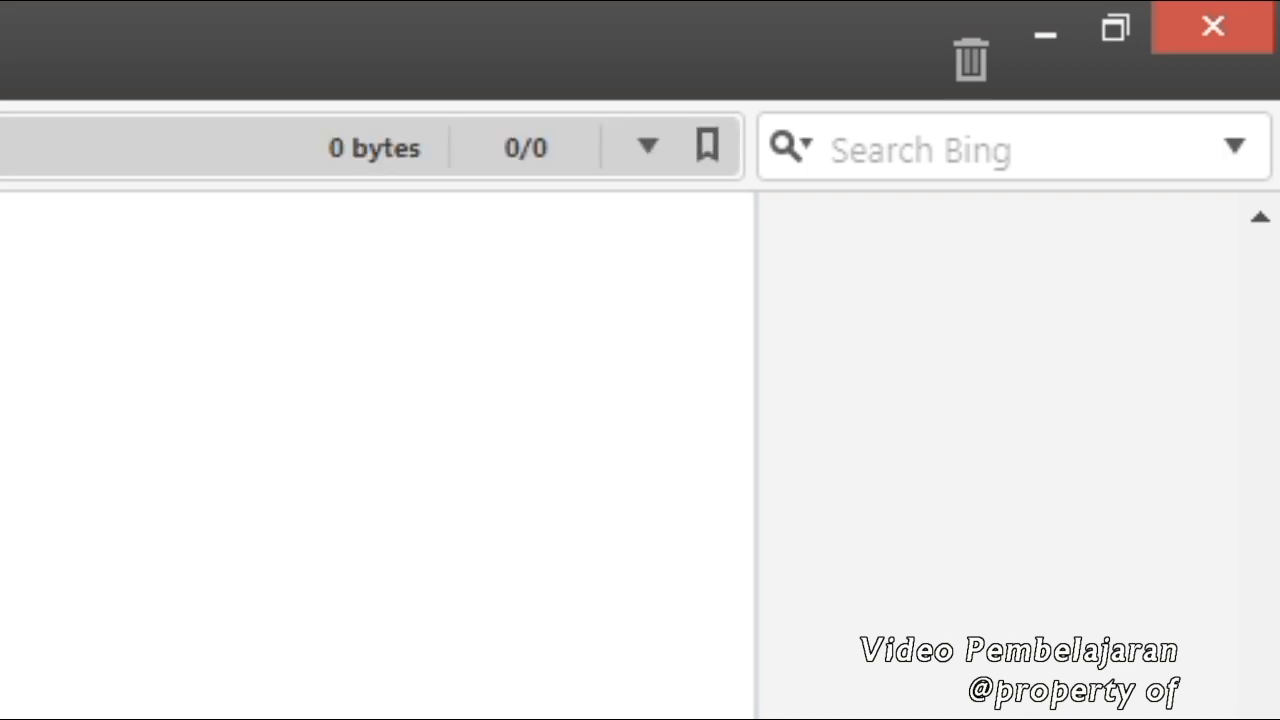
pyautogui.scroll(-3, 380, 455)
pyautogui.scroll(-10, 380, 455)
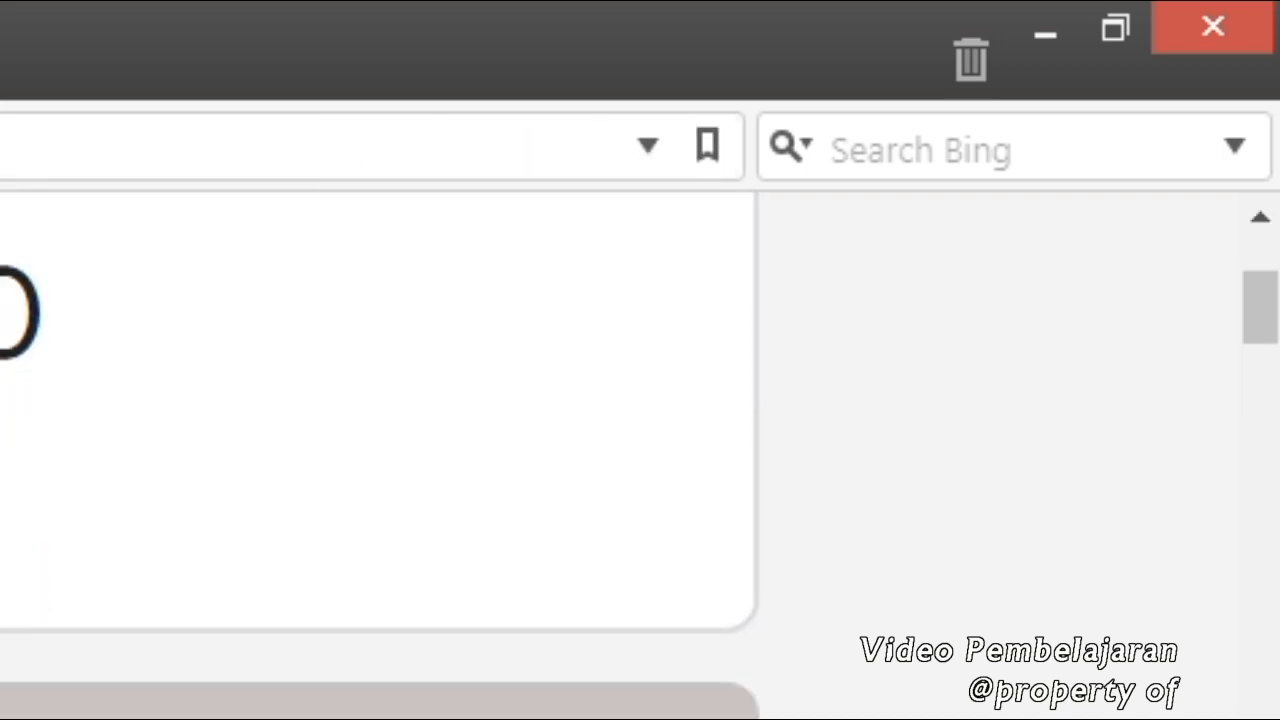
pyautogui.scroll(-3, 380, 455)
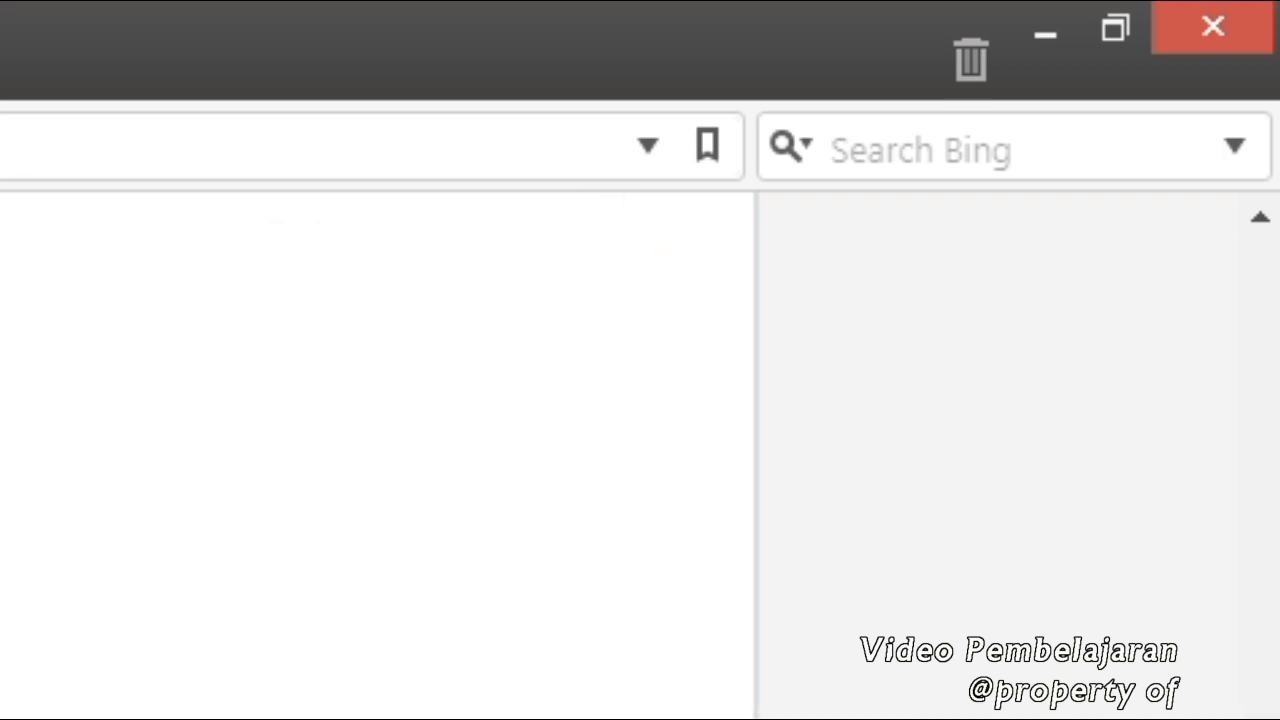
pyautogui.scroll(-3, 380, 455)
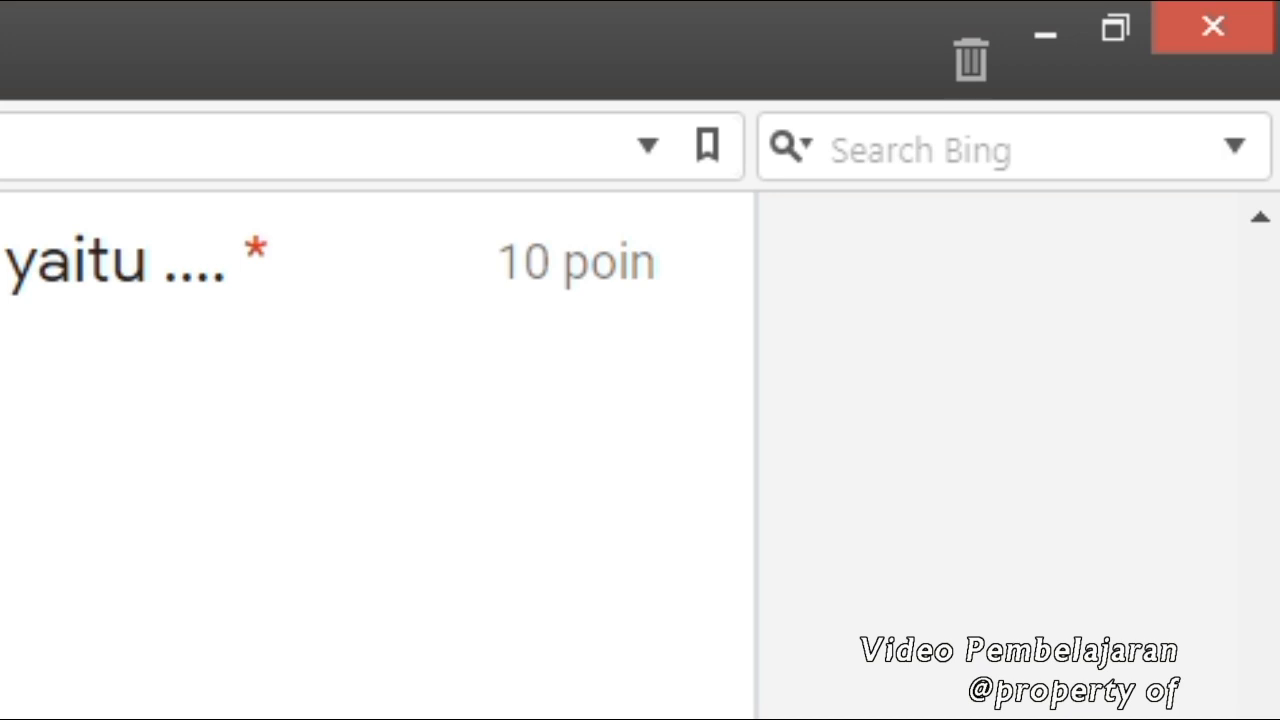
pyautogui.moveTo(1260, 716); pyautogui.dragTo(1276, 120)
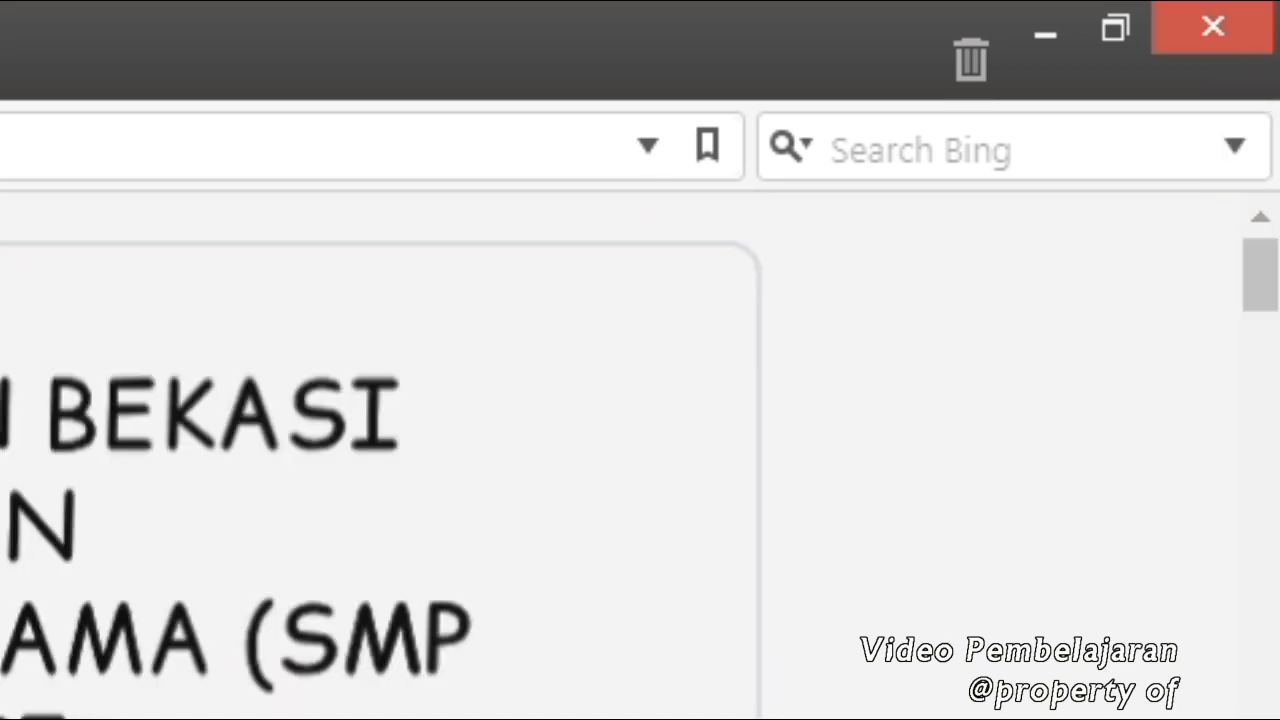
# Browse the Google Forms template gallery and create a new form from the Penilaian template
pyautogui.hotkey('ctrl', 'Tab')
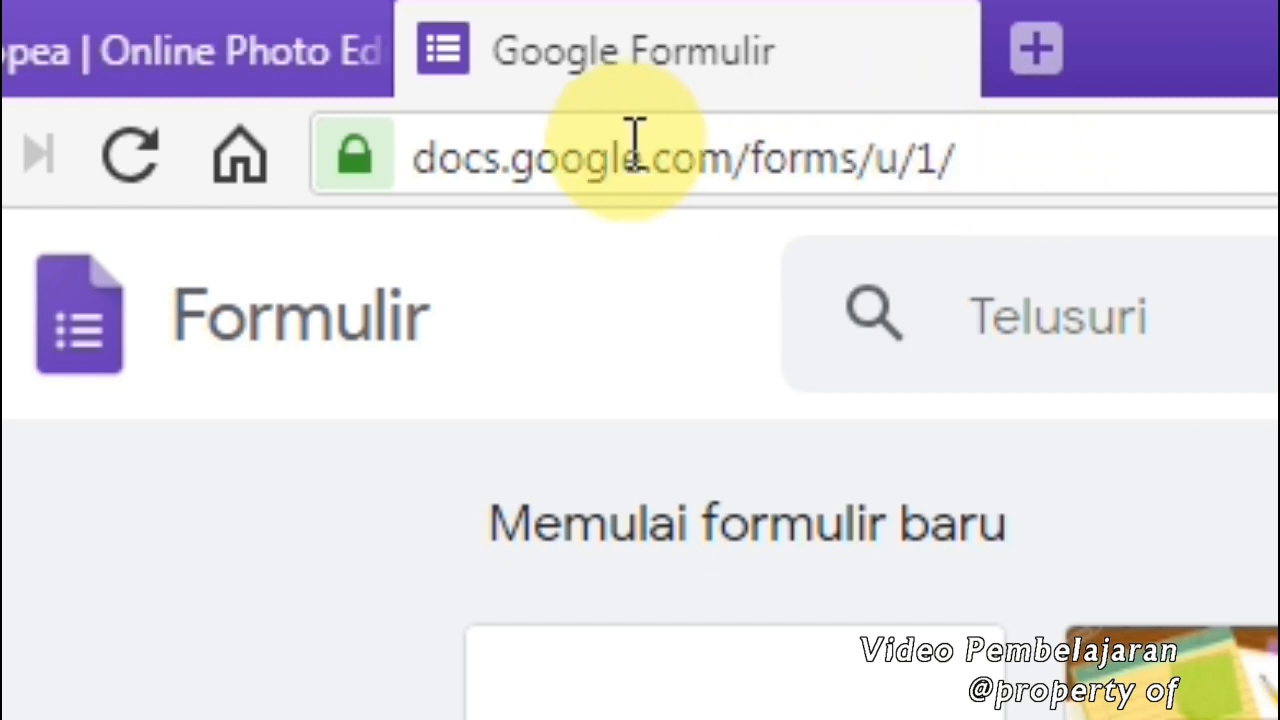
pyautogui.click(469, 150)
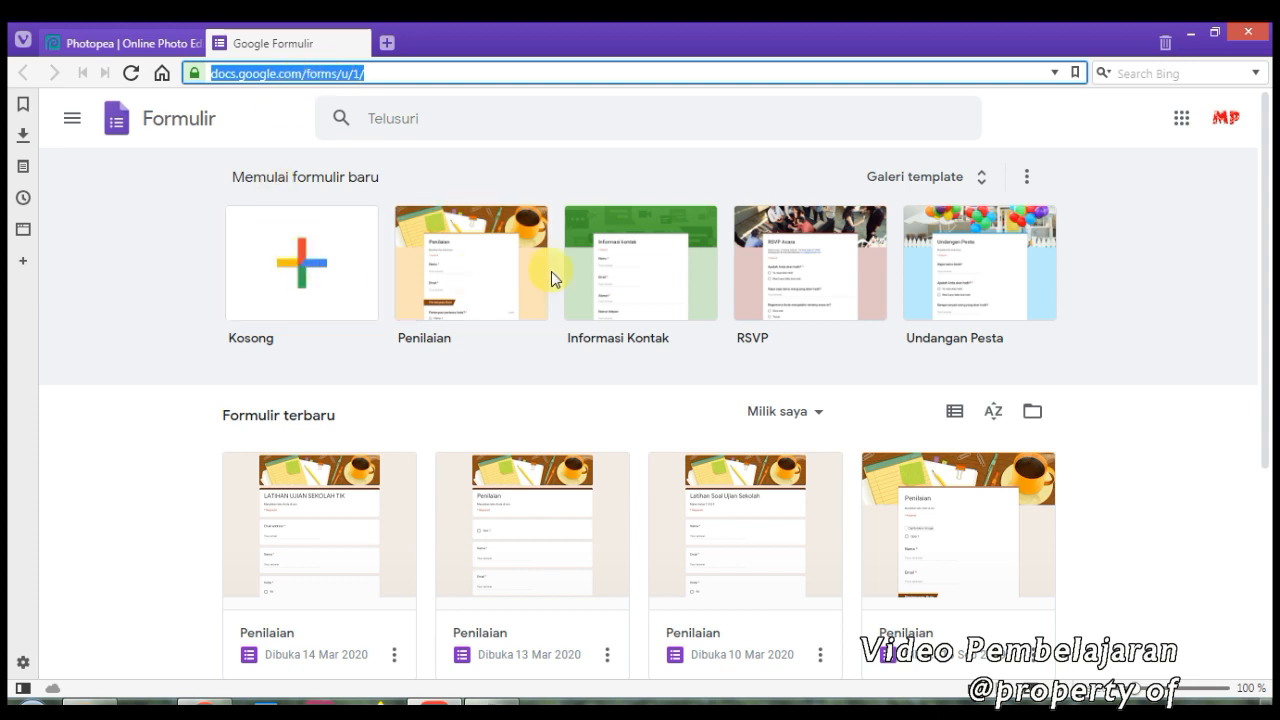
pyautogui.click(973, 184)
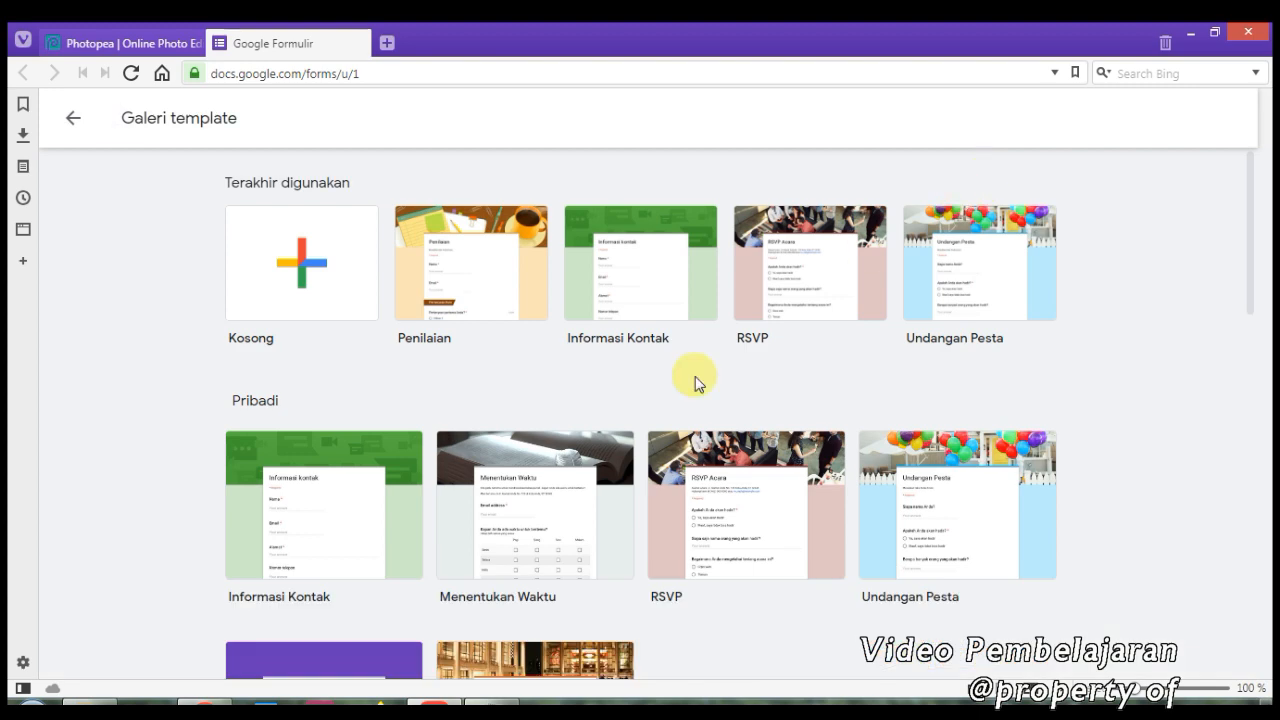
pyautogui.scroll(-8, 625, 400)
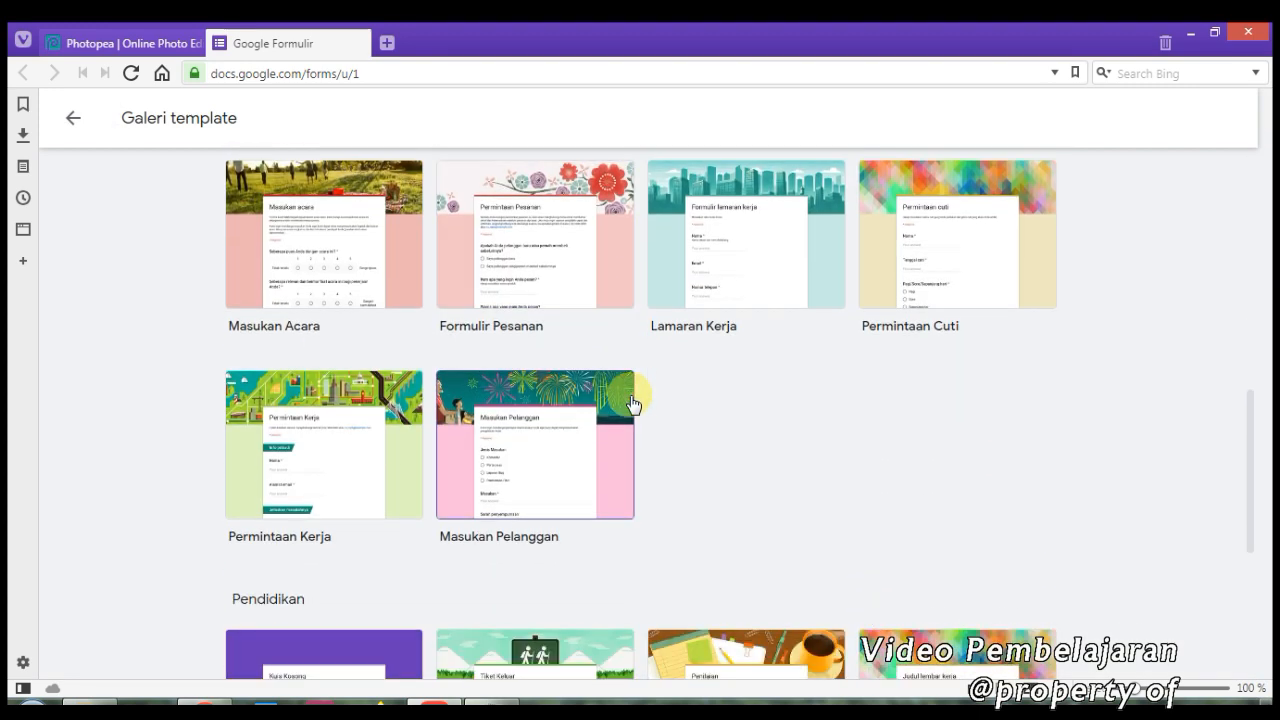
pyautogui.scroll(-2, 630, 405)
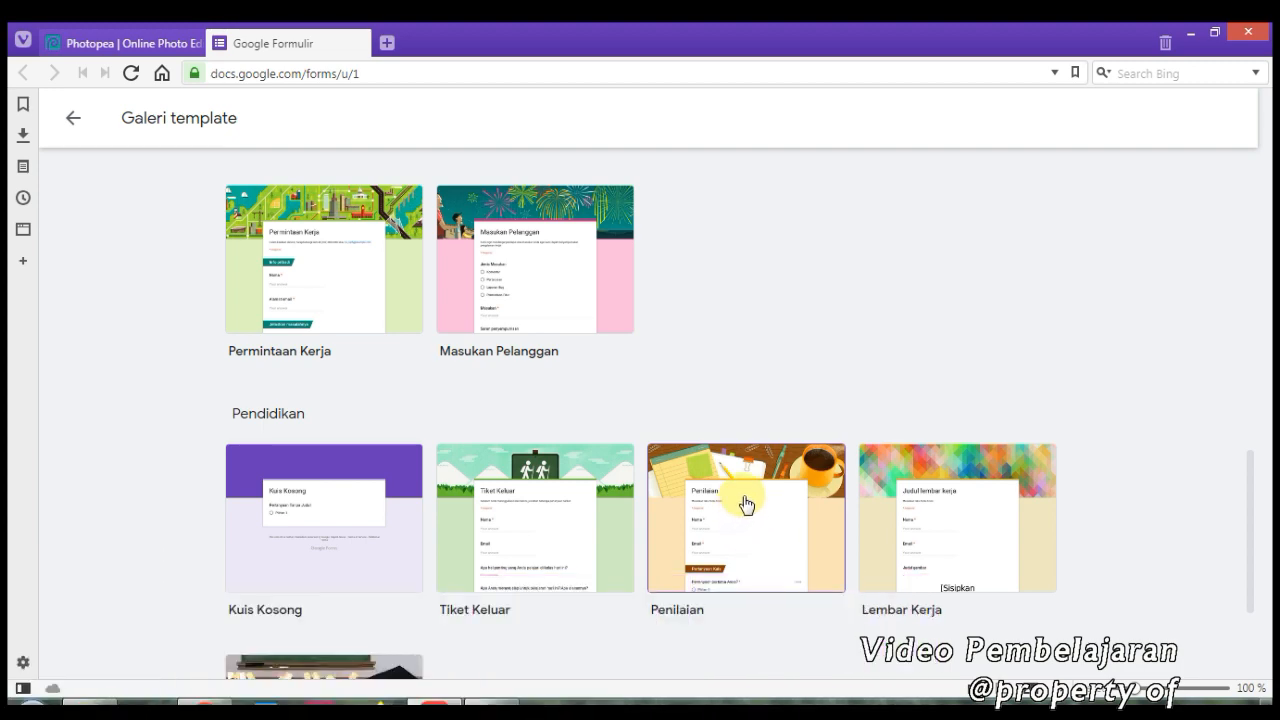
pyautogui.scroll(10, 740, 495)
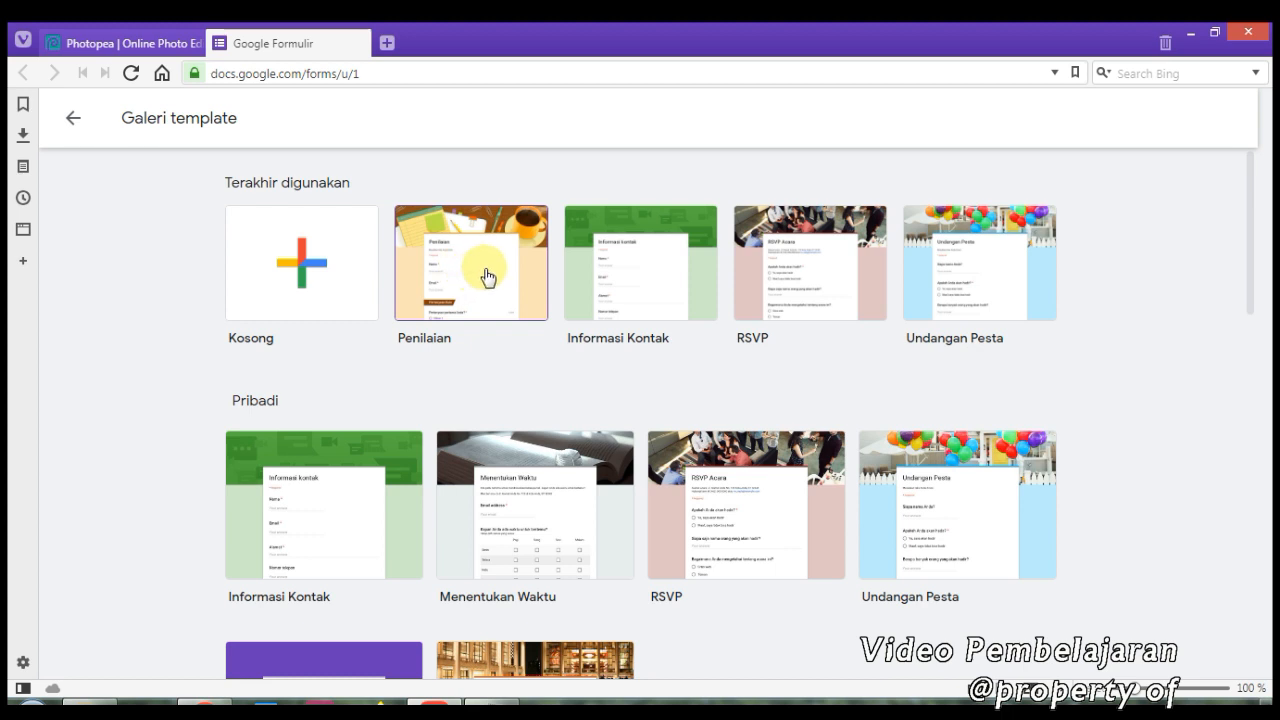
pyautogui.click(486, 272)
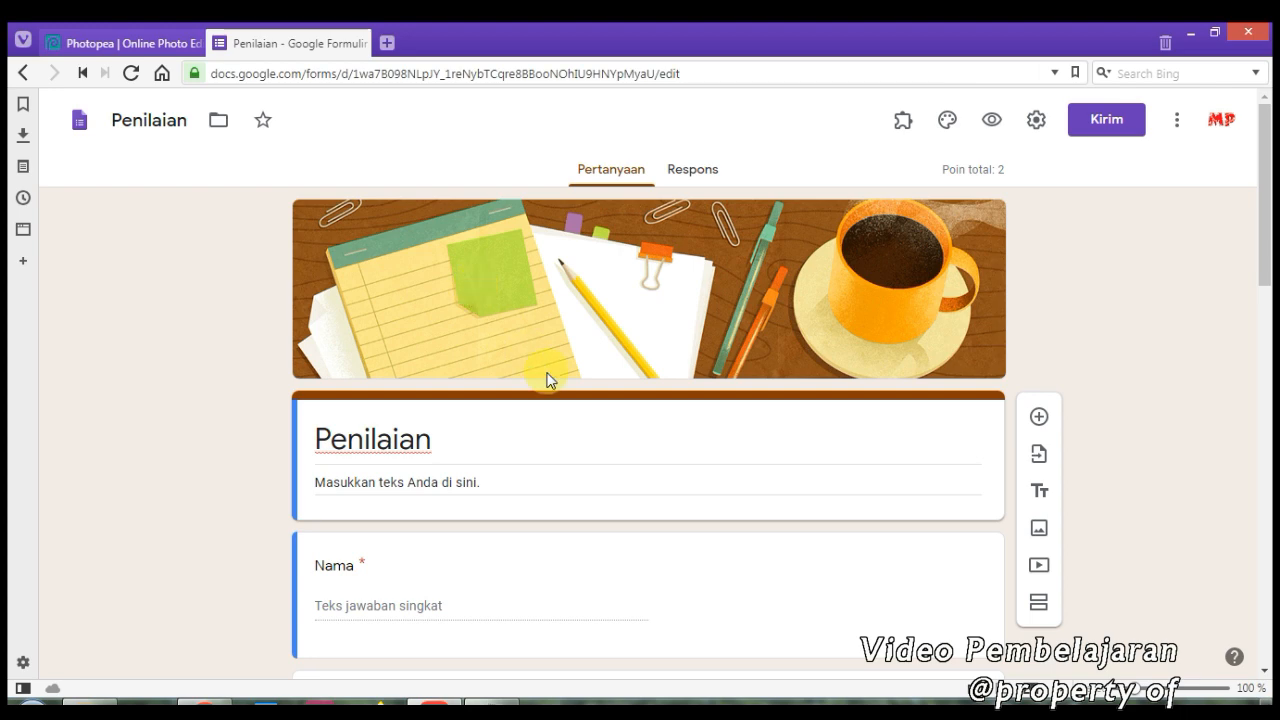
# Delete the template's four sample quiz questions and the Judul text block, keeping the Pertanyaan Kuis heading
pyautogui.scroll(-3, 737, 483)
pyautogui.scroll(-9, 738, 485)
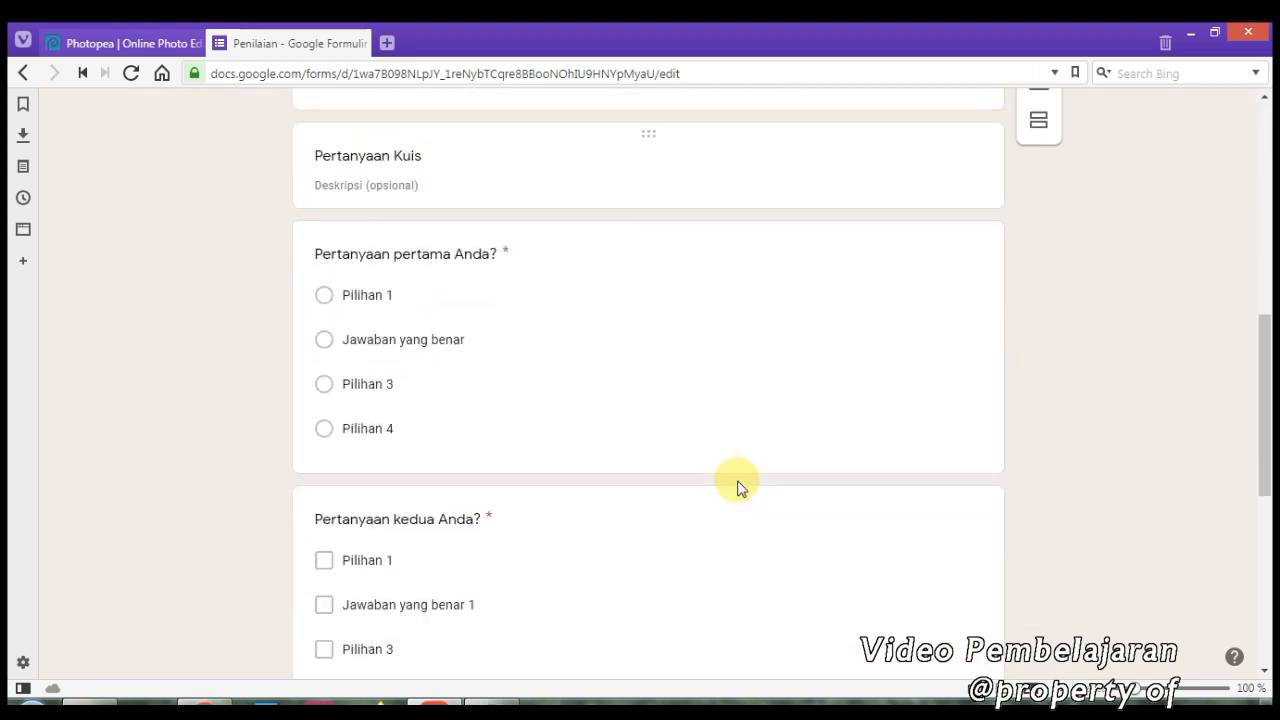
pyautogui.click(753, 565)
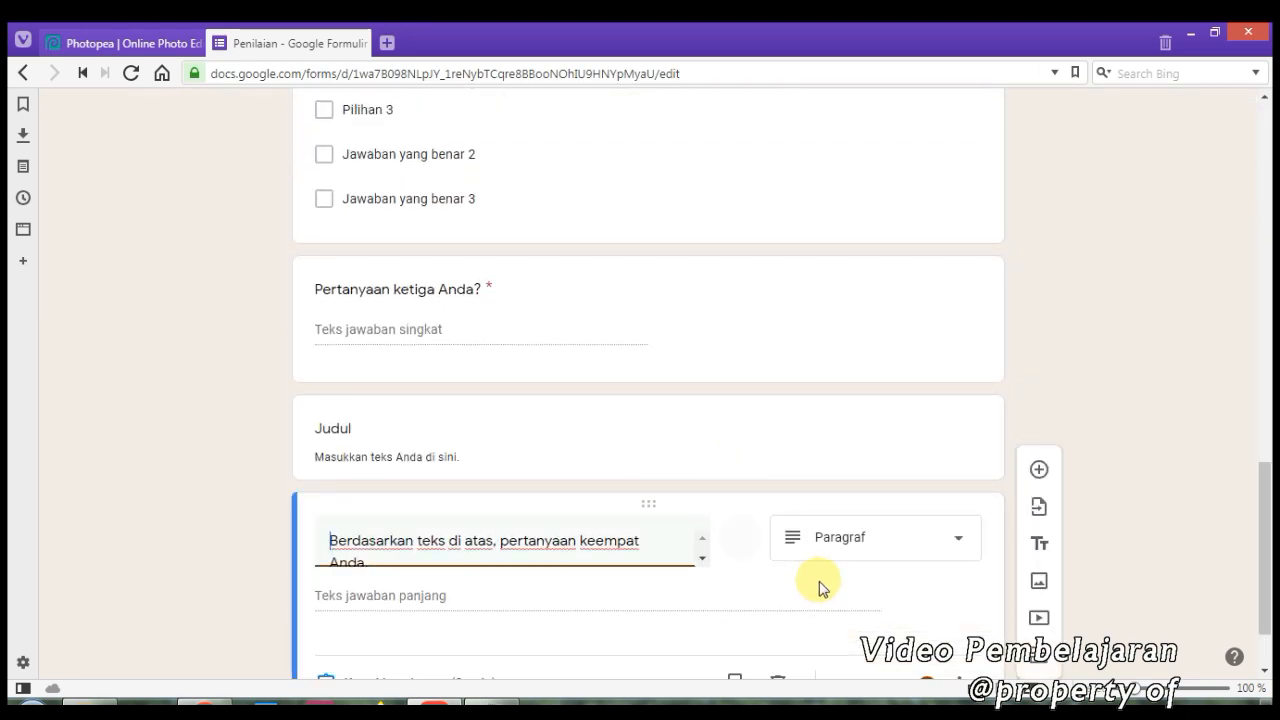
pyautogui.click(776, 590)
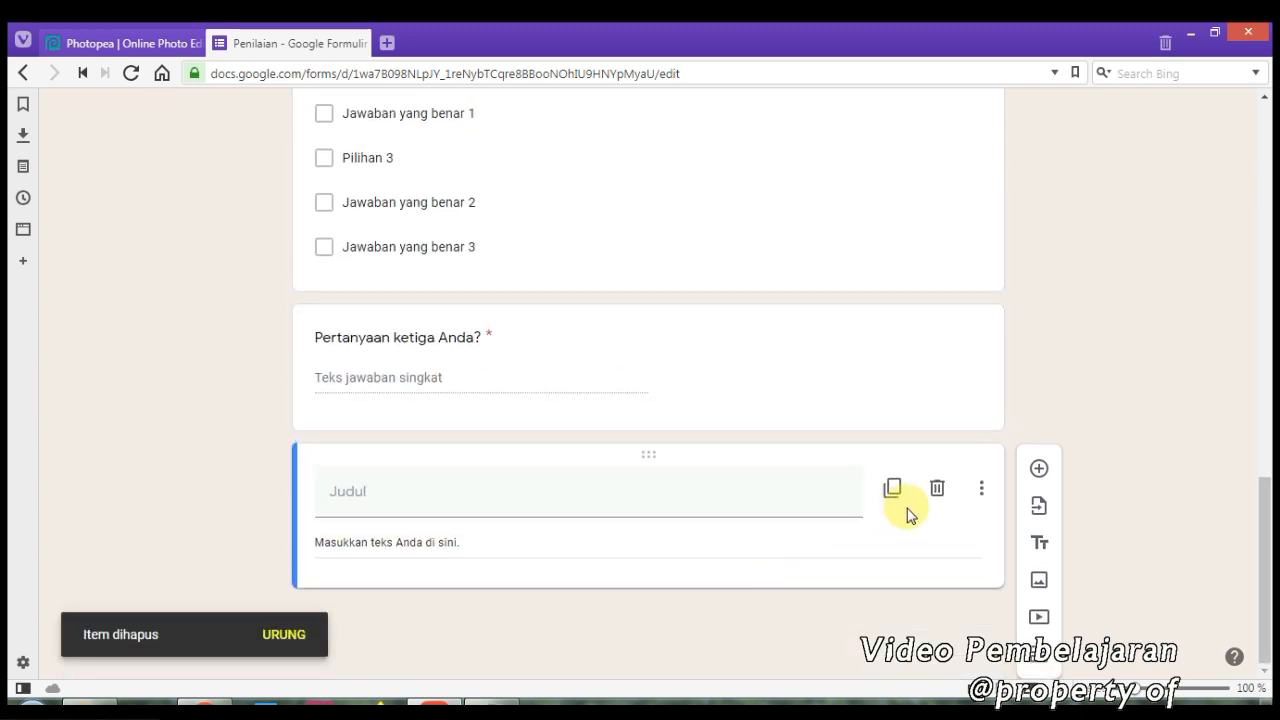
pyautogui.click(936, 489)
pyautogui.click(777, 580)
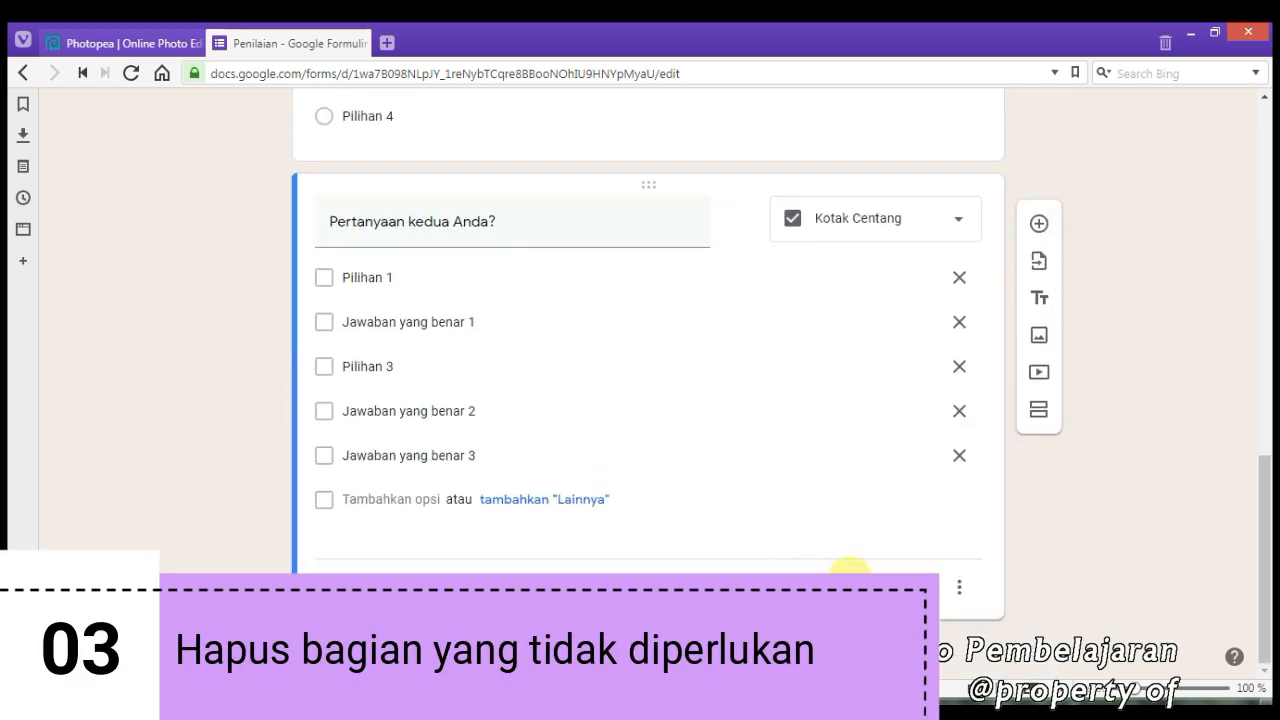
pyautogui.click(778, 572)
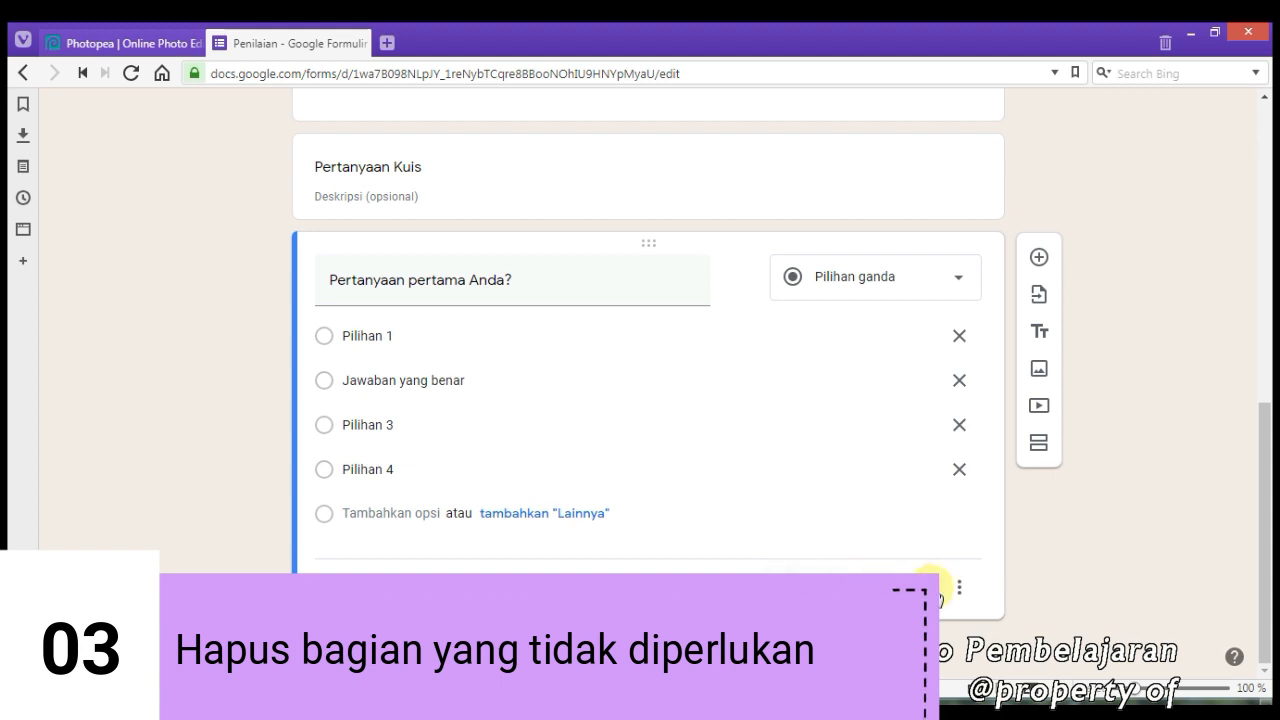
pyautogui.click(778, 588)
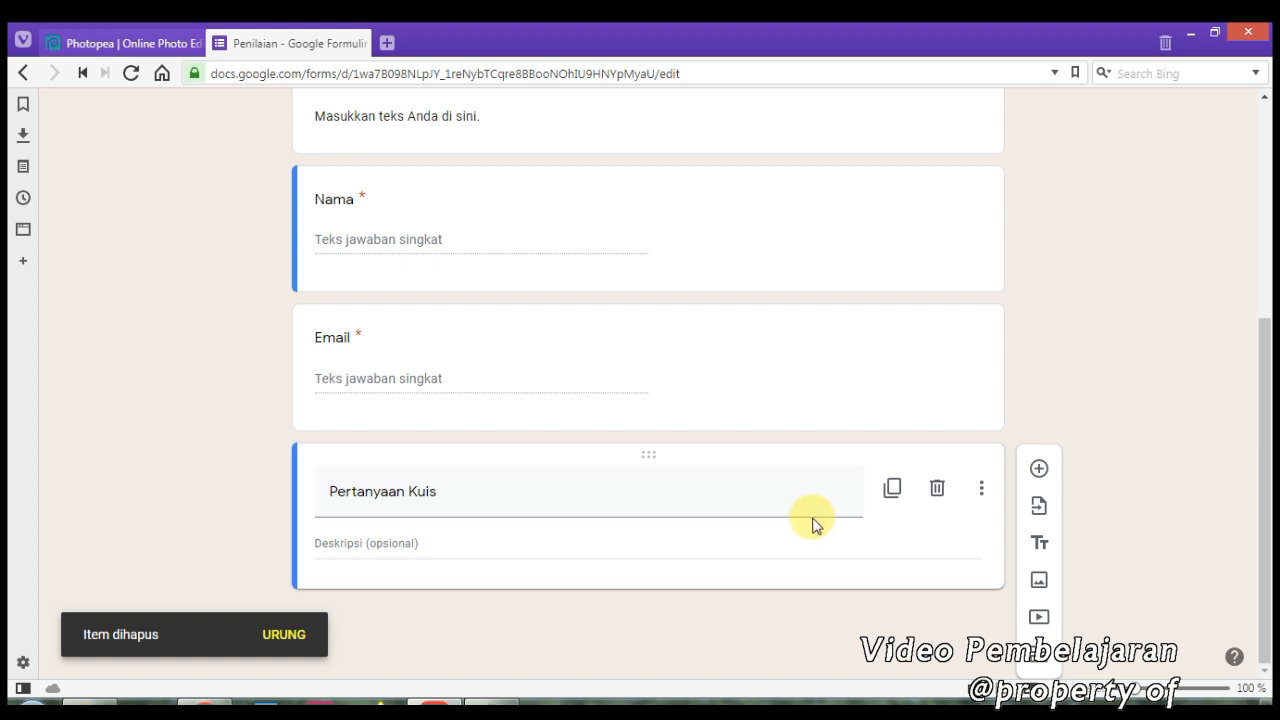
# Rename the Email question as Kelas
pyautogui.scroll(4, 817, 525)
pyautogui.scroll(-3, 815, 522)
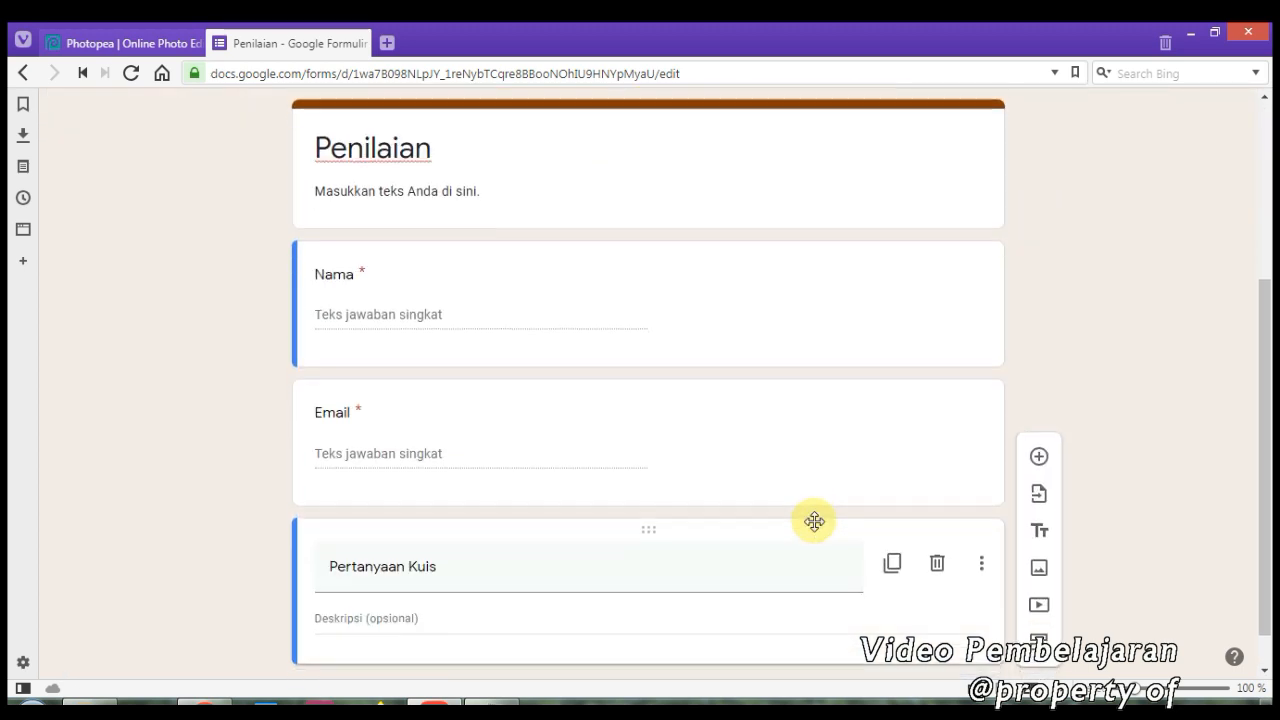
pyautogui.scroll(2, 690, 458)
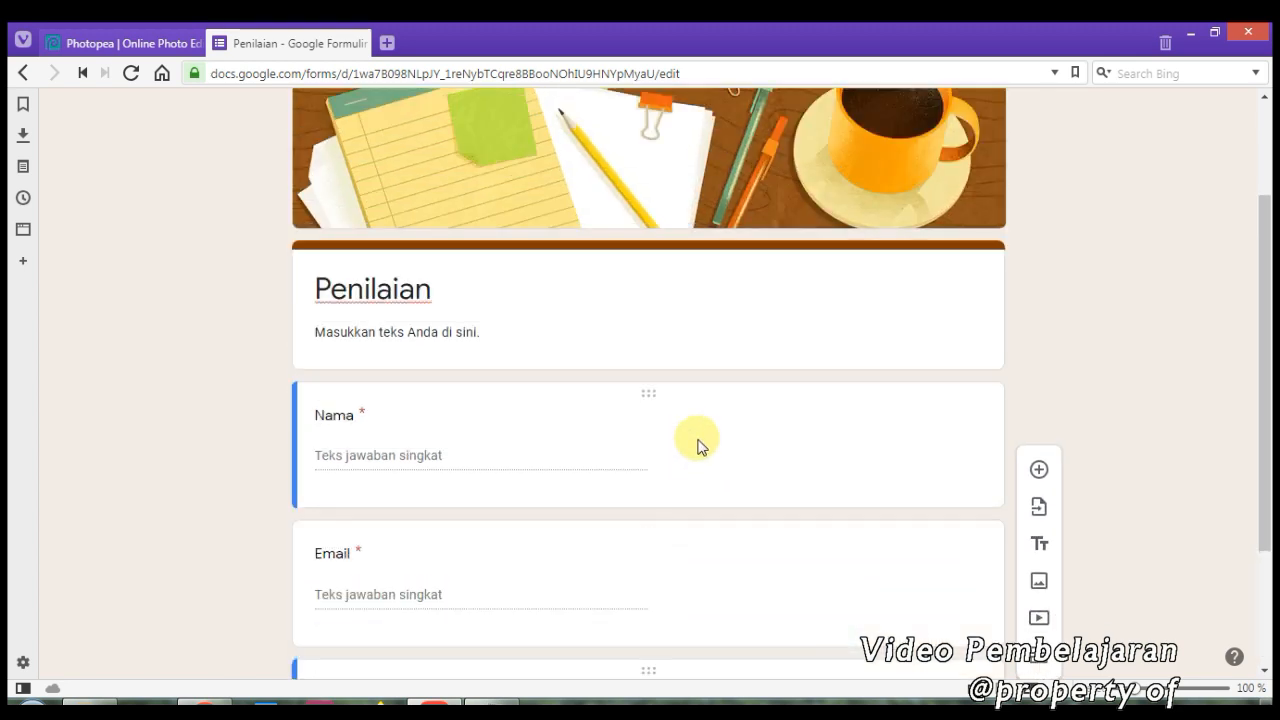
pyautogui.scroll(-2, 697, 447)
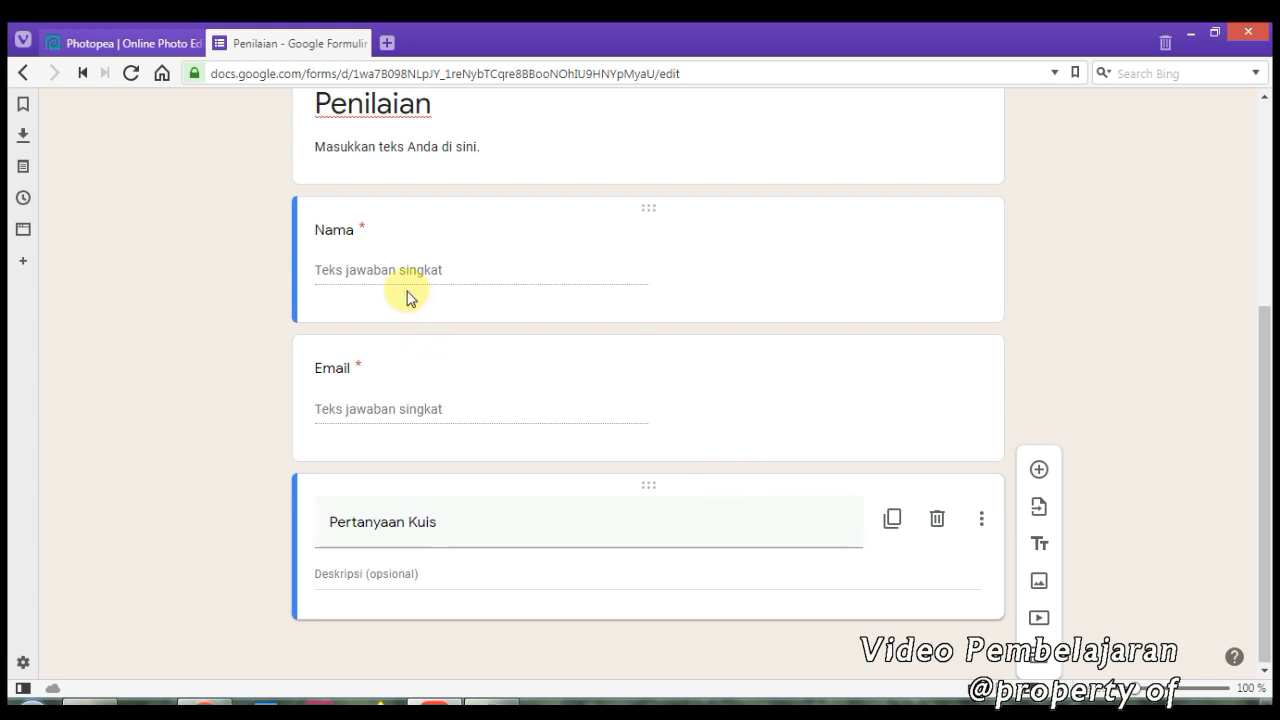
pyautogui.click(340, 368)
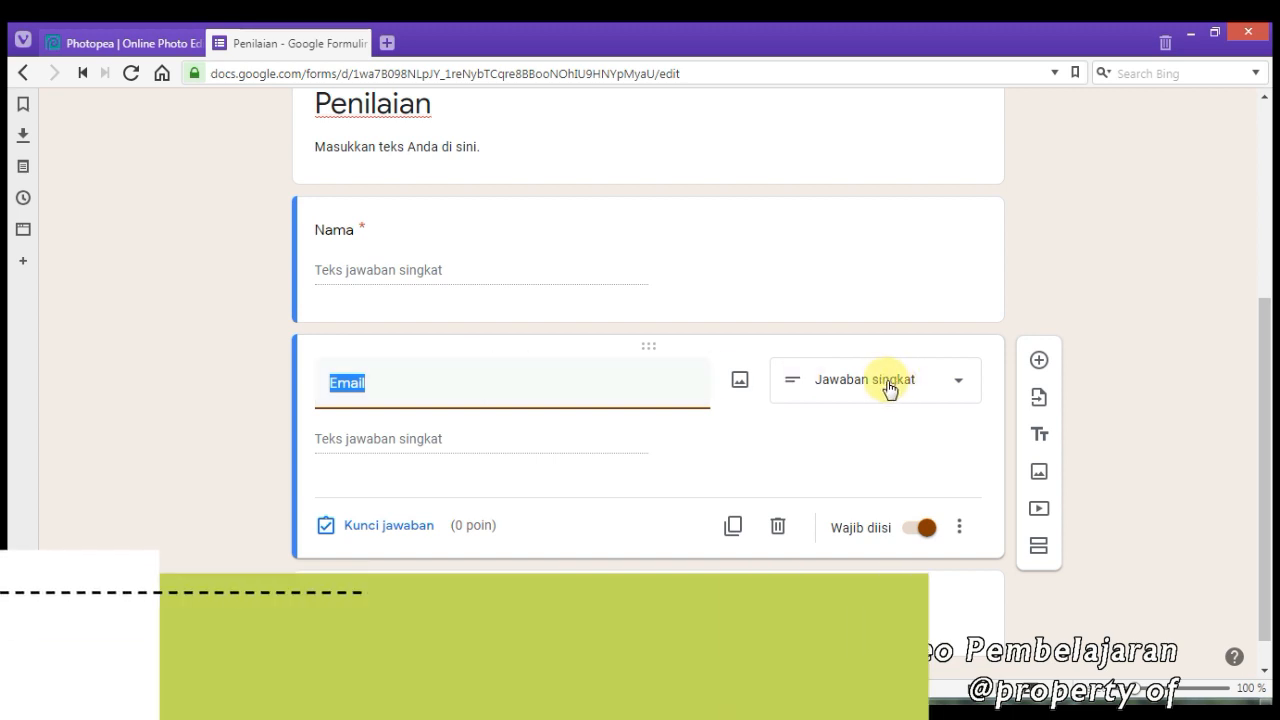
pyautogui.write('Ke')
pyautogui.press('BackSpace')
pyautogui.write('a')
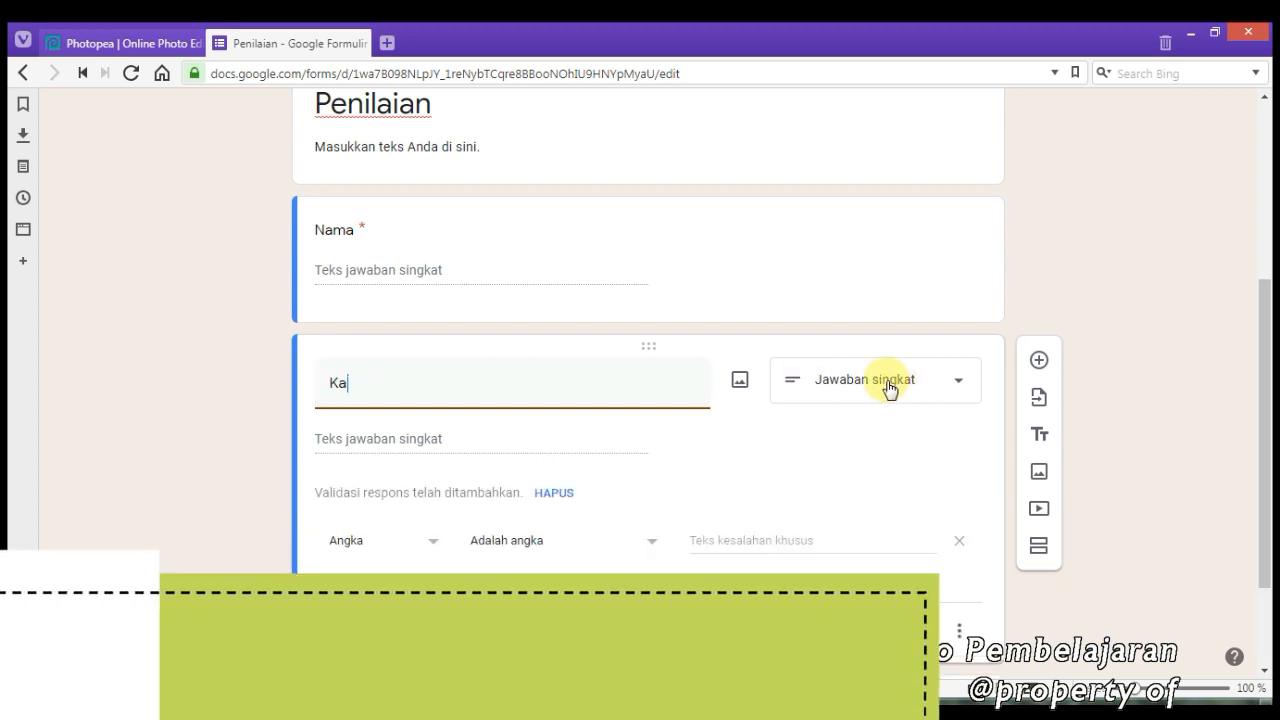
pyautogui.press('BackSpace')
pyautogui.press('BackSpace')
pyautogui.write('elas')
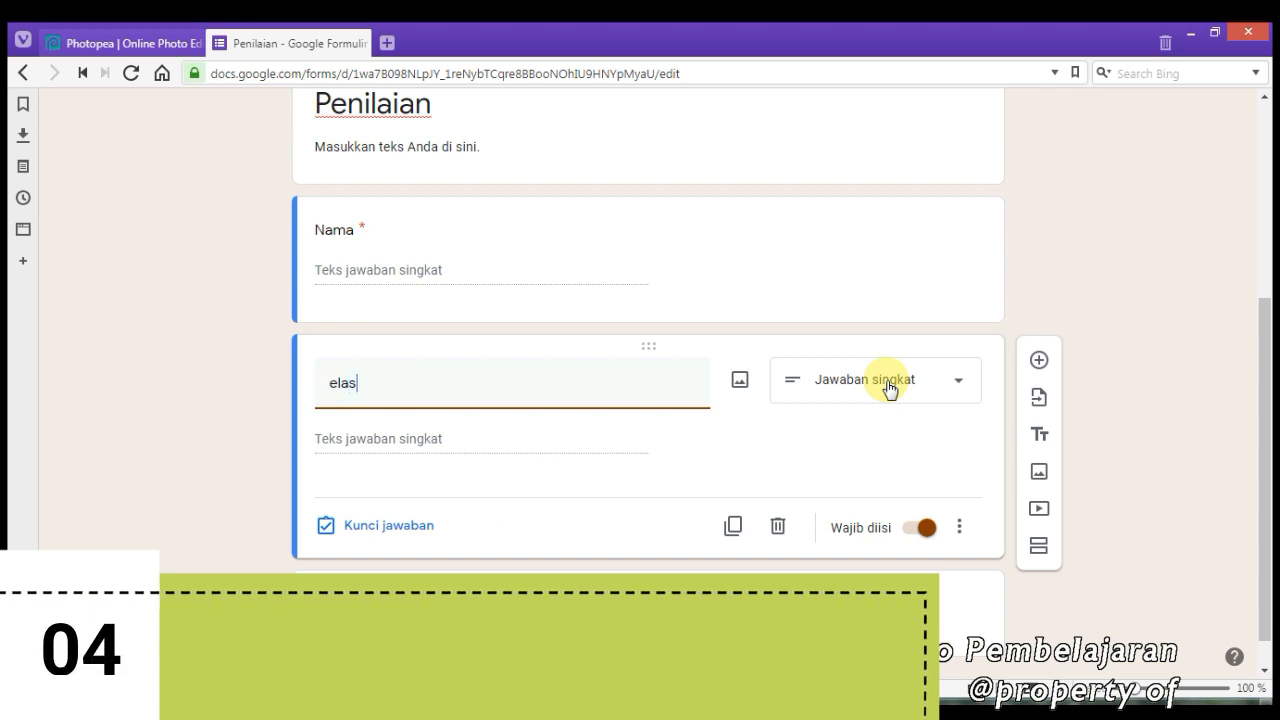
pyautogui.press('BackSpace')
pyautogui.press('BackSpace')
pyautogui.press('BackSpace')
pyautogui.write('Kelas')
# Change the Kelas question to multiple choice (Pilihan ganda) with the options 9A and 9B
pyautogui.click(945, 400)
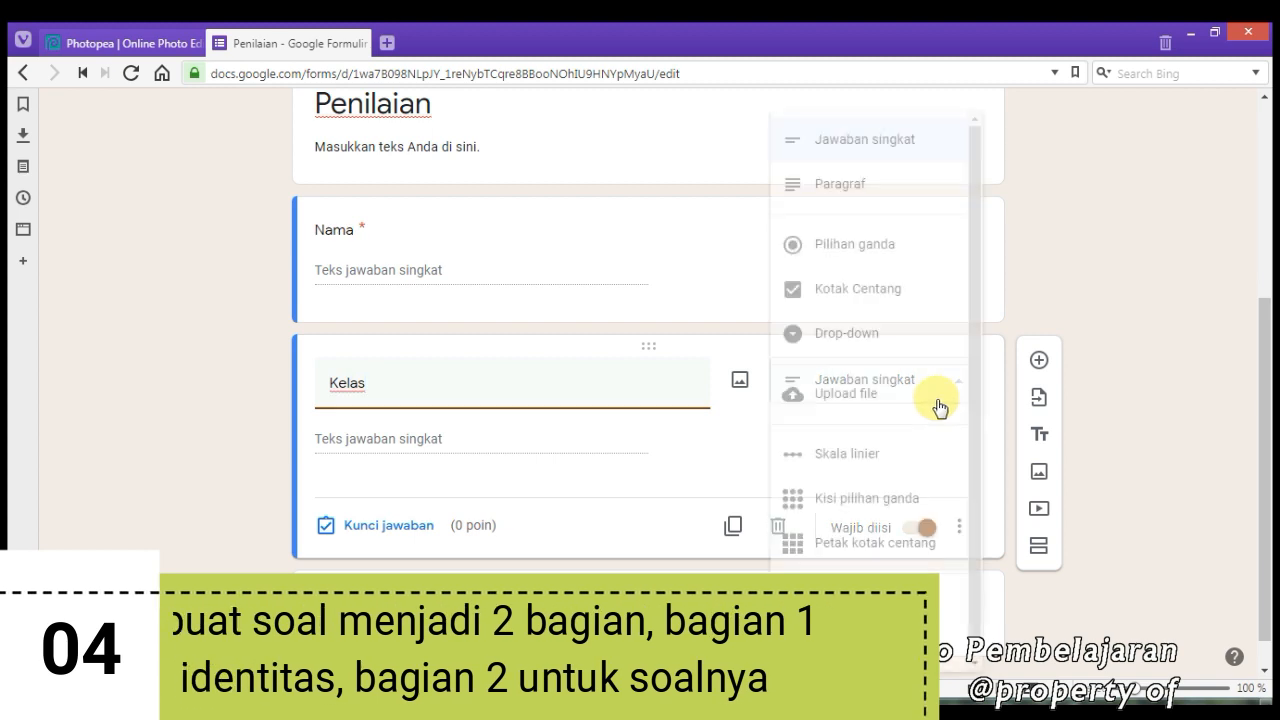
pyautogui.click(831, 252)
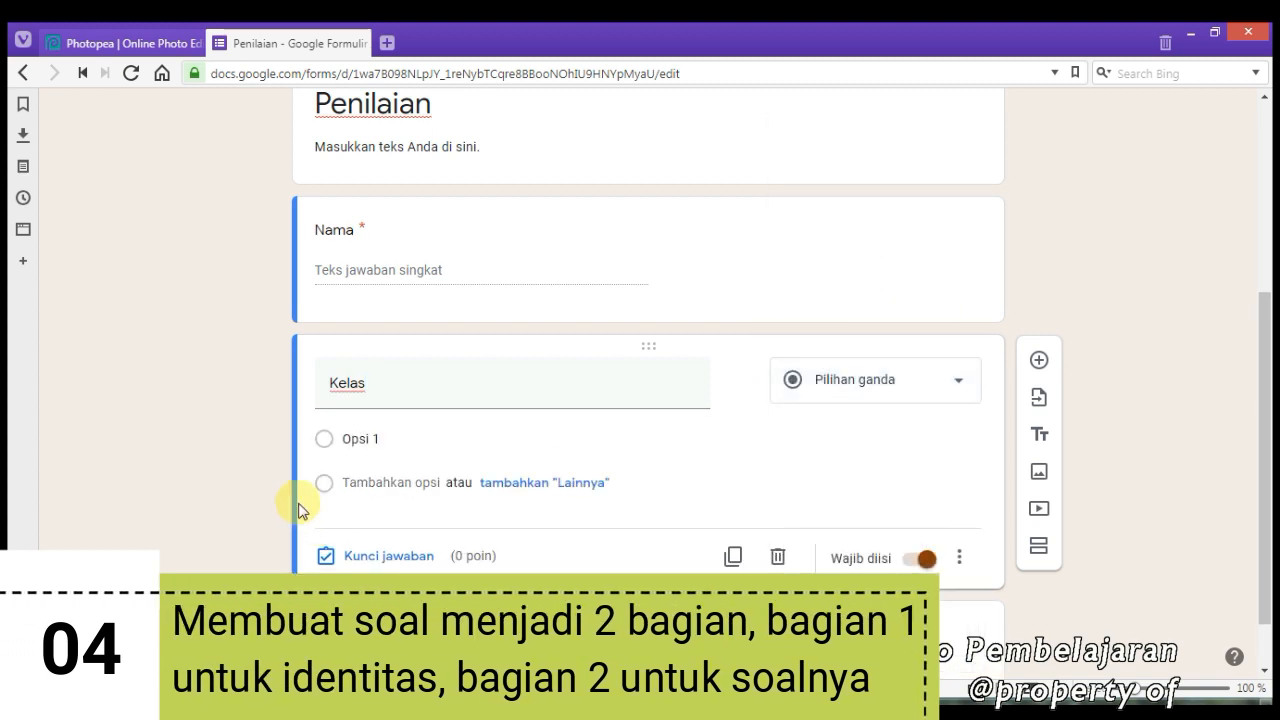
pyautogui.click(407, 437)
pyautogui.write('9')
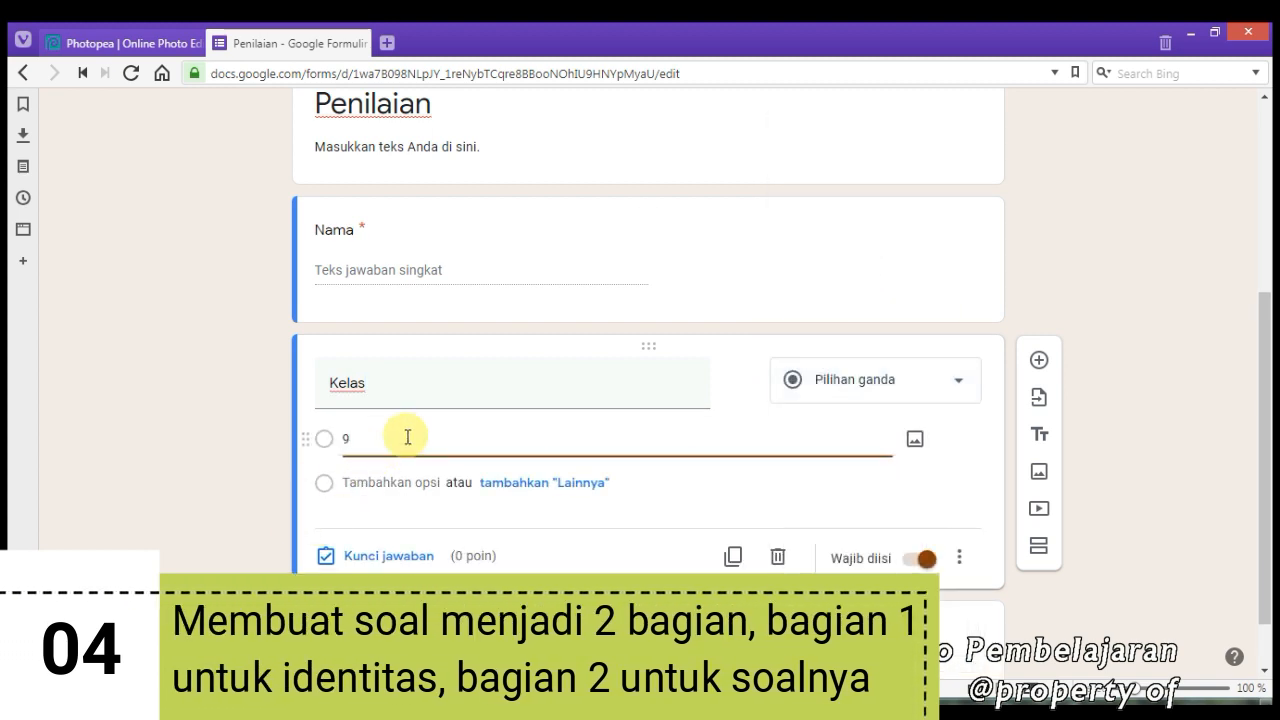
pyautogui.write('A')
pyautogui.click(390, 483)
pyautogui.write('9B')
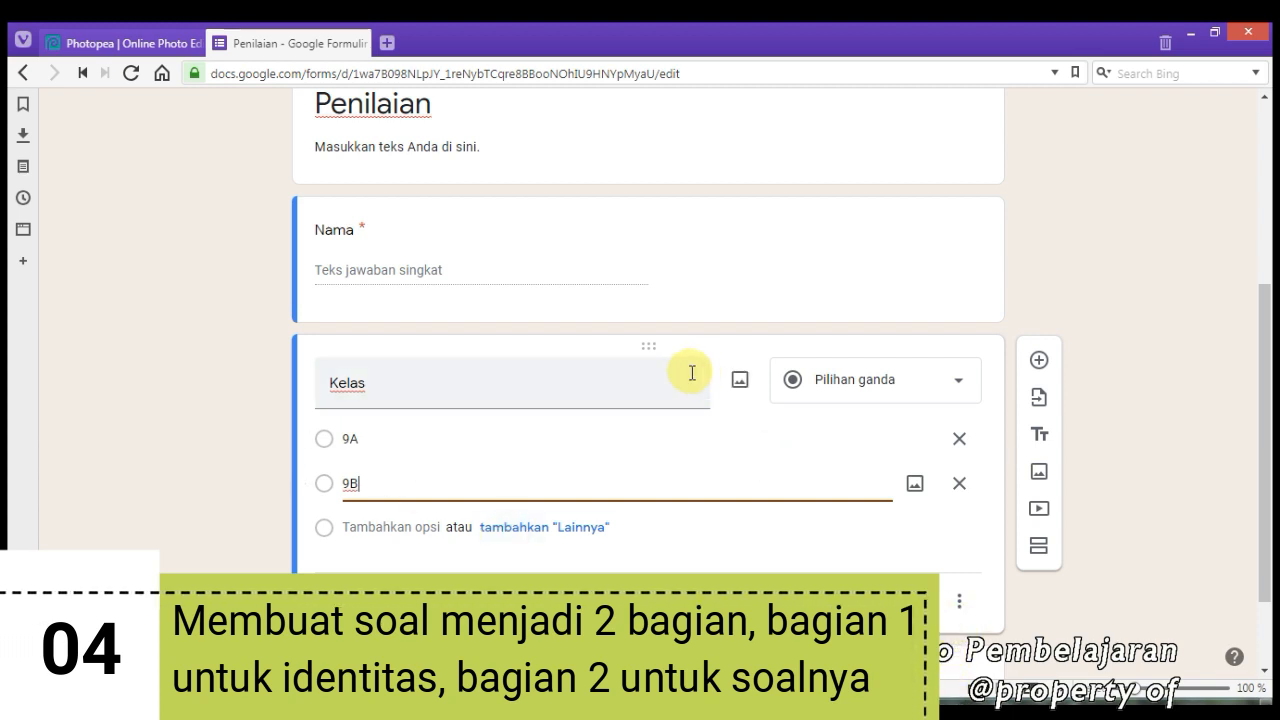
# Replace the form's title with UJIAN SEKOLAH
pyautogui.scroll(1, 700, 374)
pyautogui.scroll(-2, 697, 369)
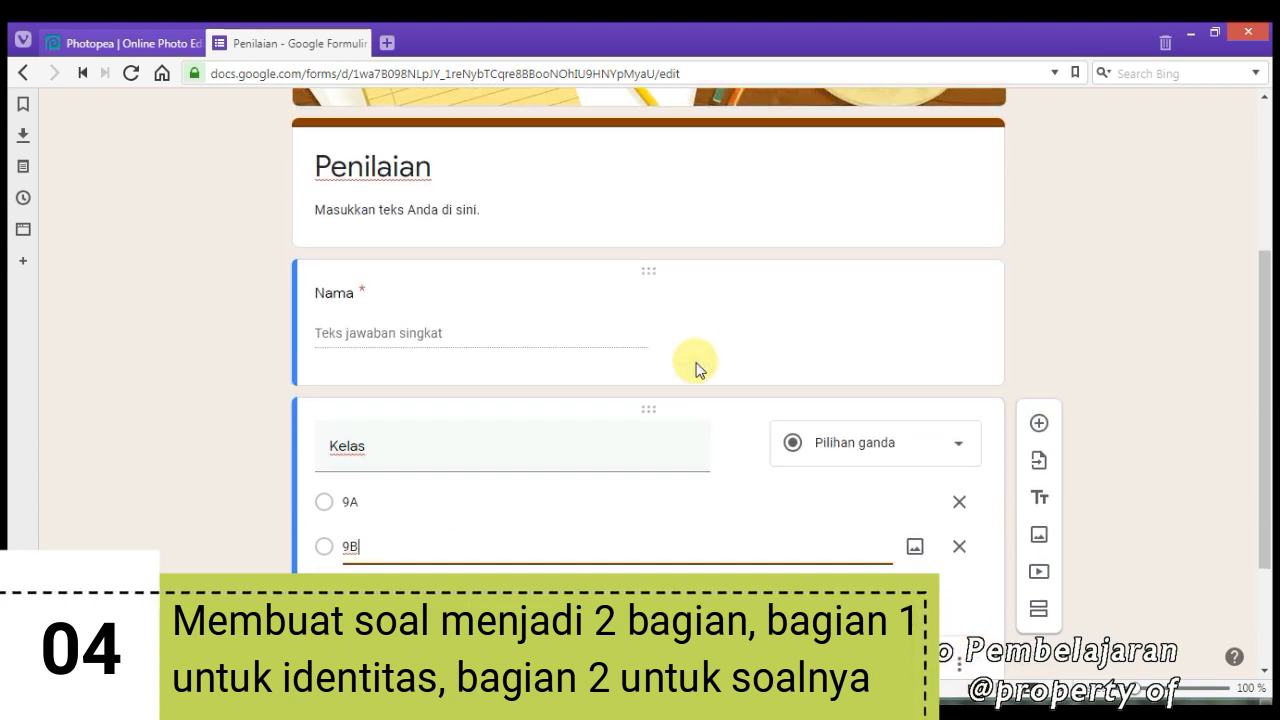
pyautogui.scroll(3, 697, 369)
pyautogui.doubleClick(519, 290)
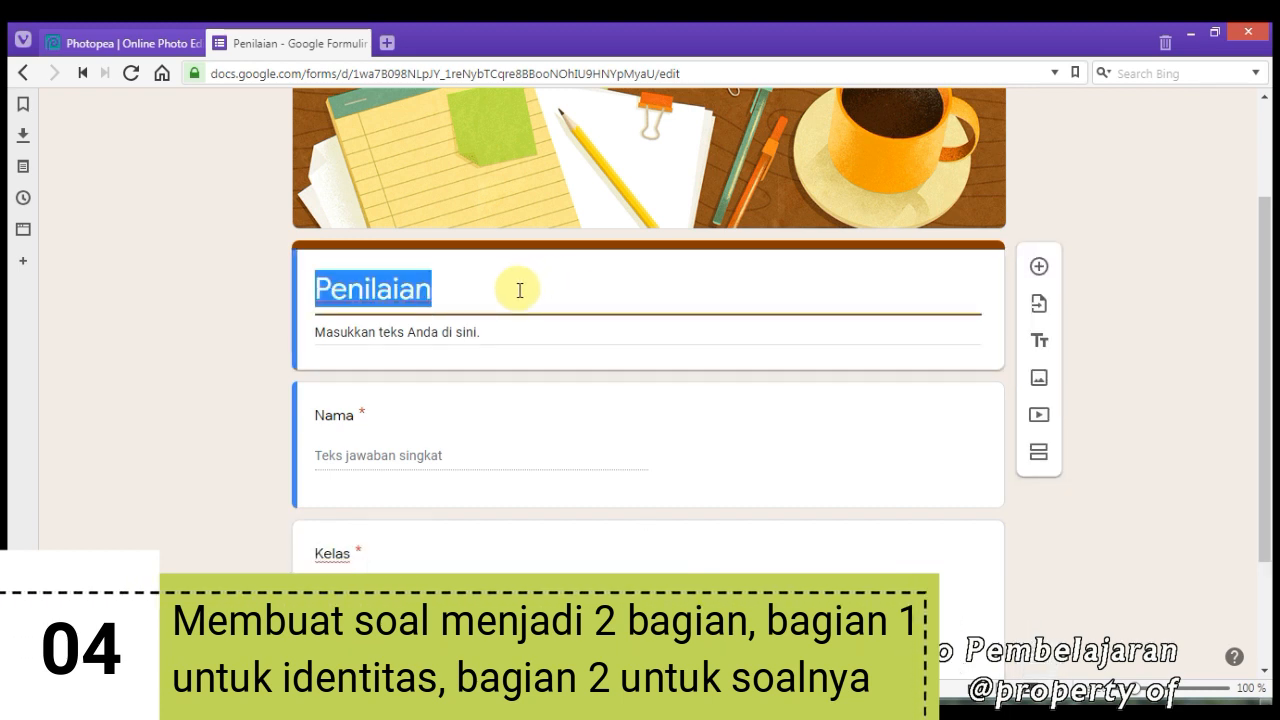
pyautogui.write('ss')
pyautogui.press('BackSpace')
pyautogui.press('BackSpace')
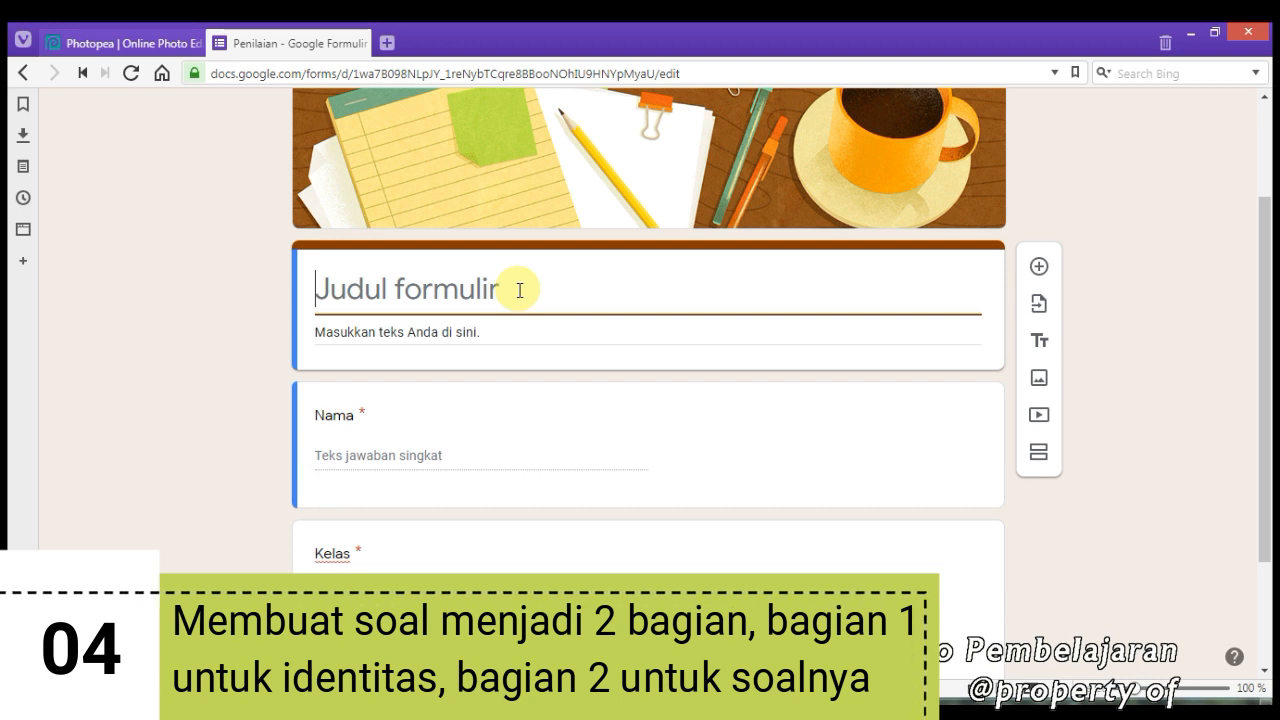
pyautogui.write('u')
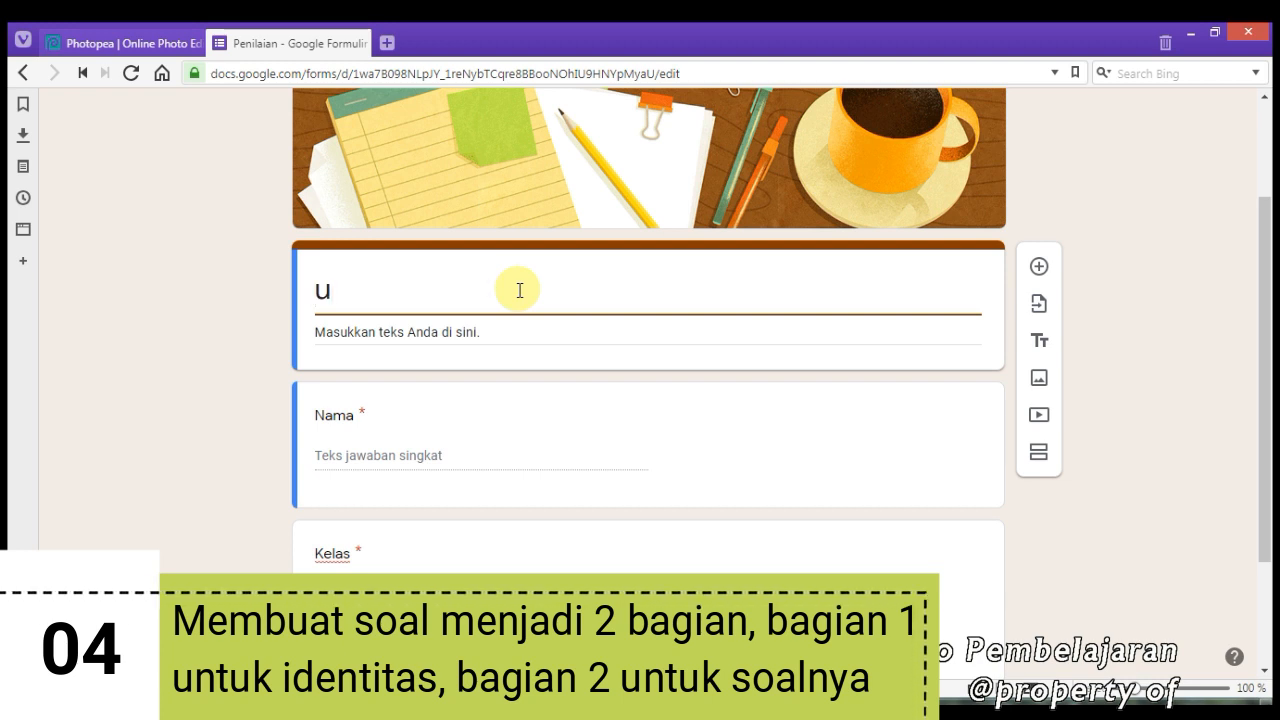
pyautogui.press('BackSpace')
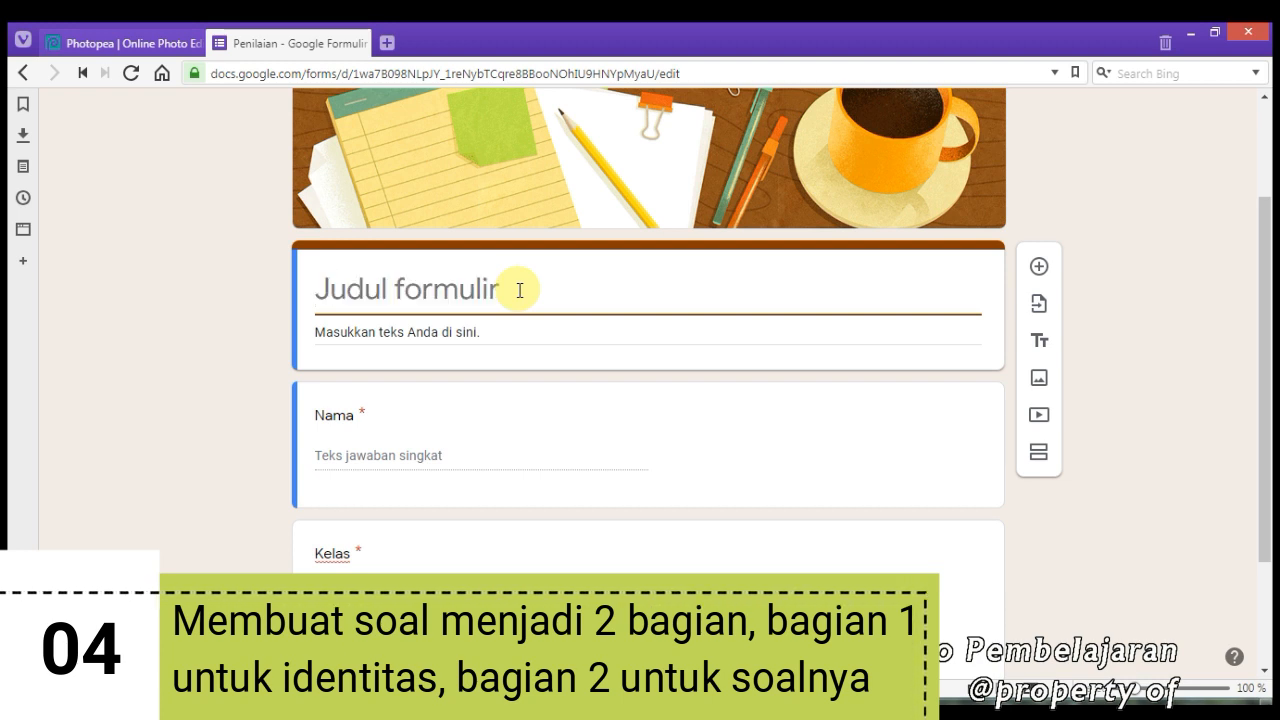
pyautogui.write('UJIAN SEKOLAH')
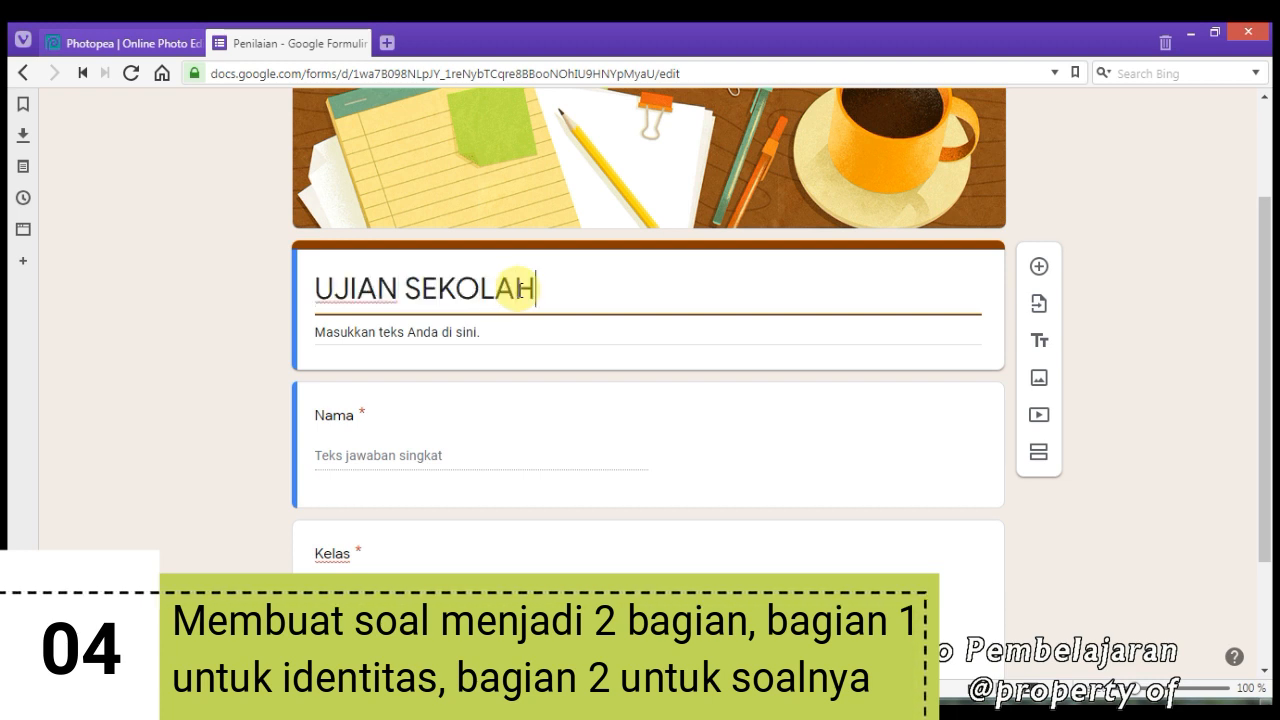
# Extend the form's title to UJIAN SEKOLAH TIK and copy the whole title
pyautogui.write(' TIK')
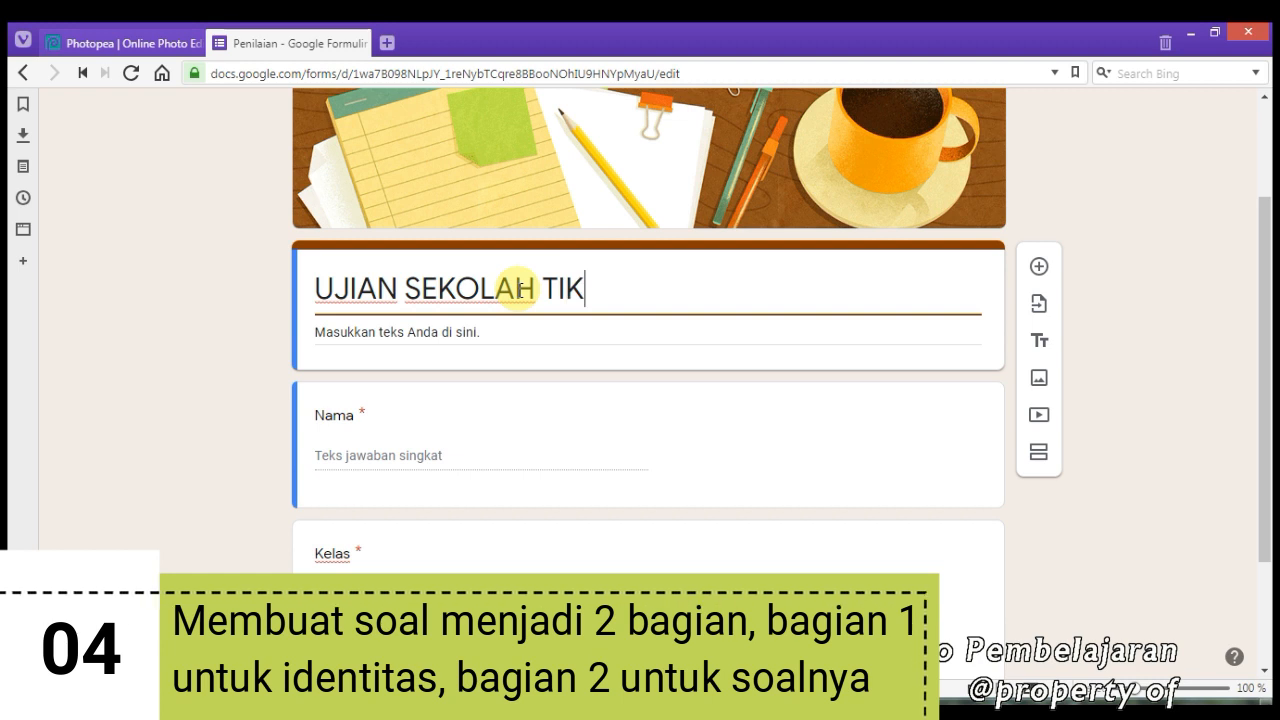
pyautogui.moveTo(614, 287); pyautogui.dragTo(171, 271)
pyautogui.hotkey('ctrl', 'c')
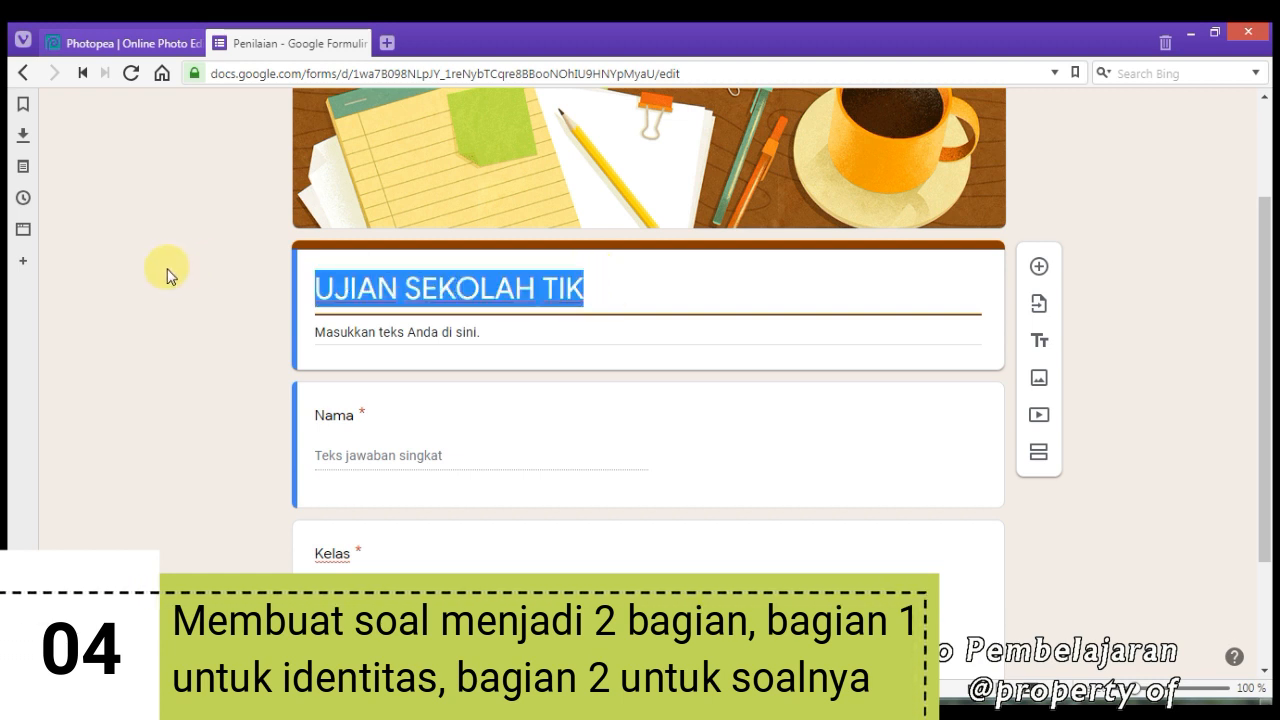
# Add a new section directly after the Kelas question
pyautogui.scroll(-2, 510, 580)
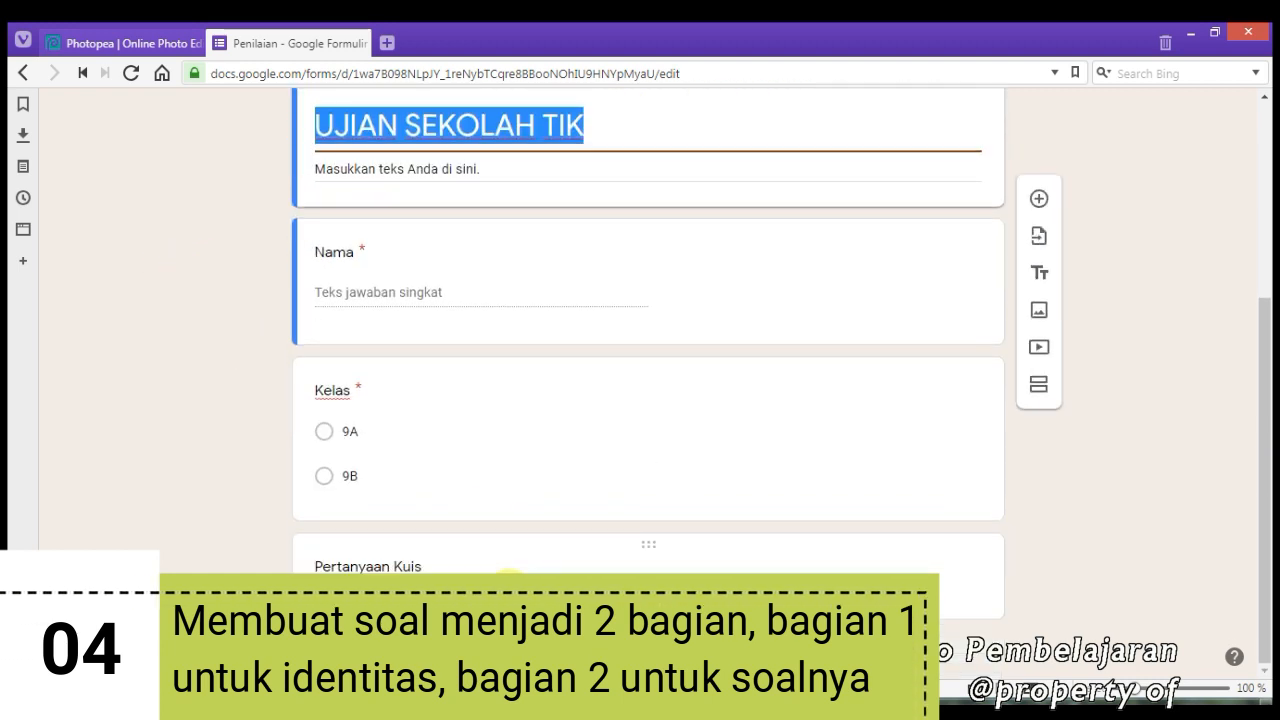
pyautogui.click(707, 563)
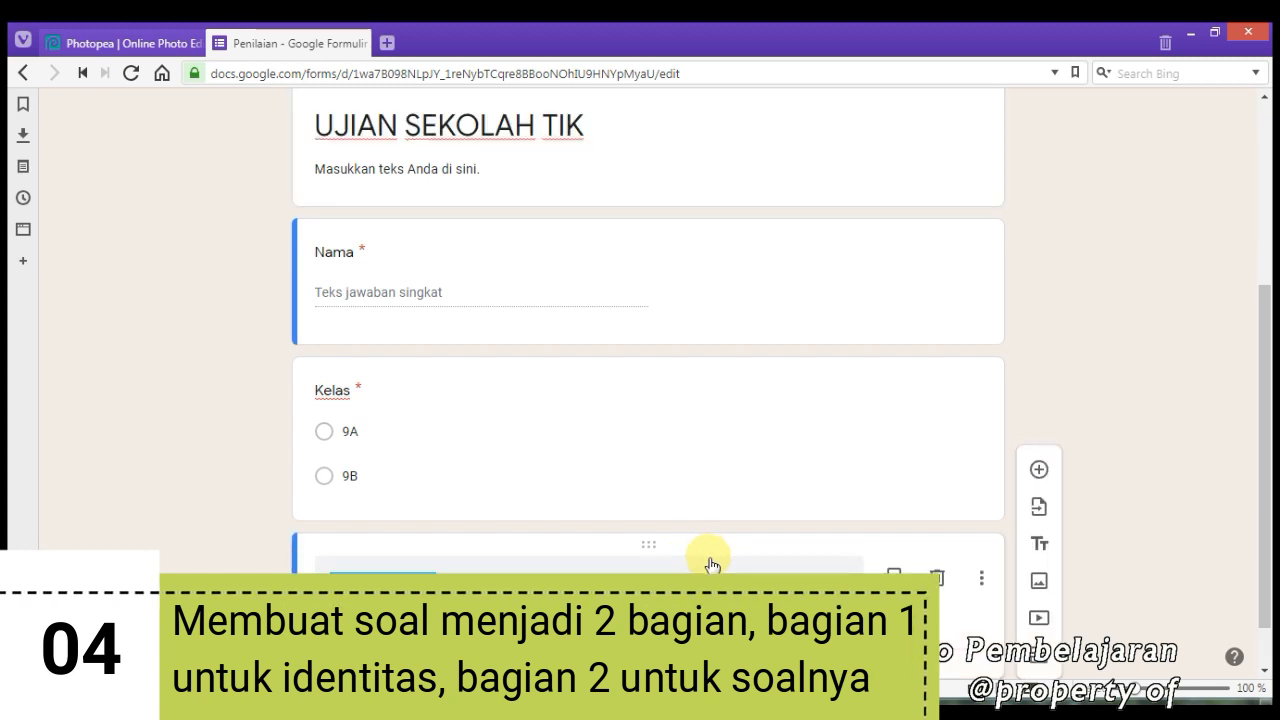
pyautogui.click(718, 500)
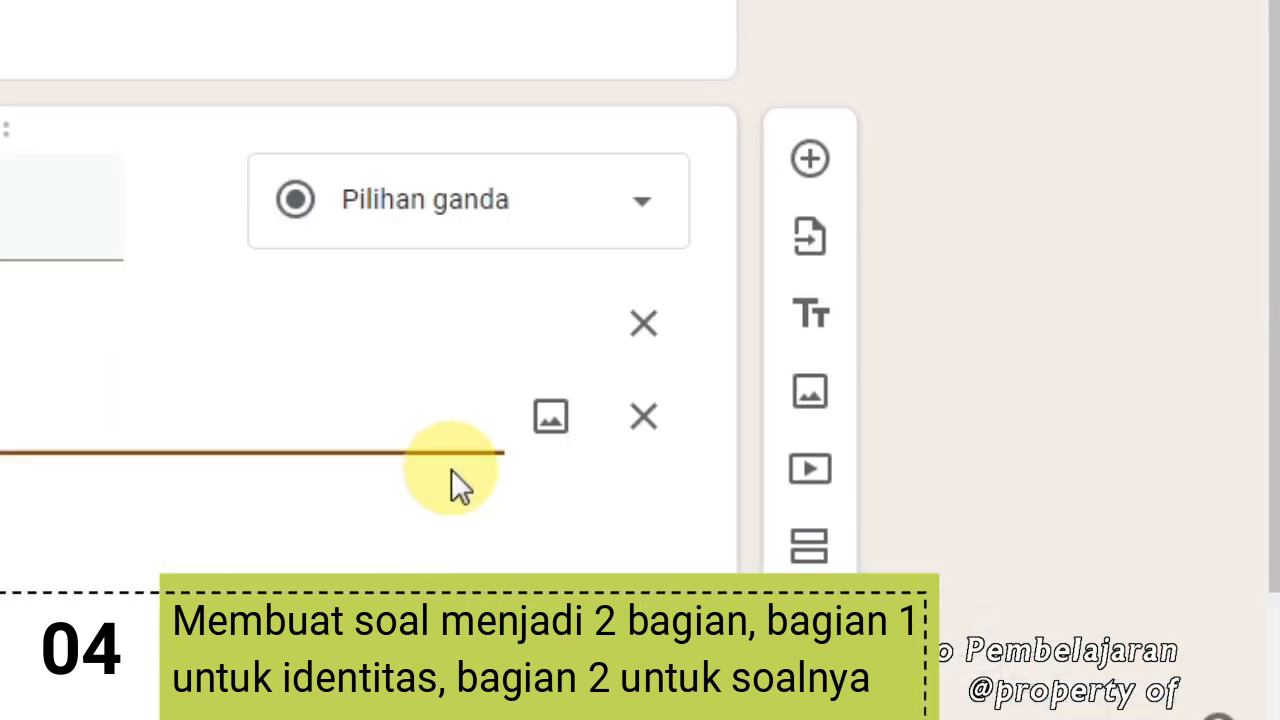
pyautogui.click(810, 550)
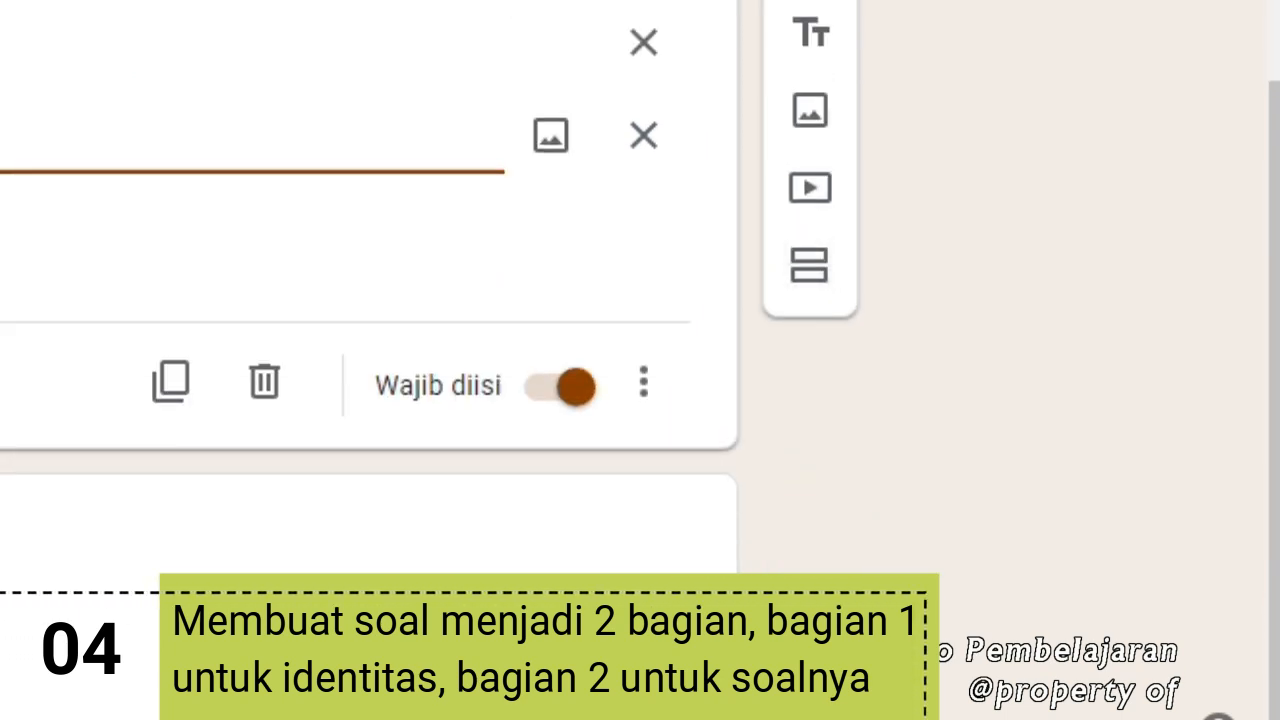
pyautogui.click(809, 266)
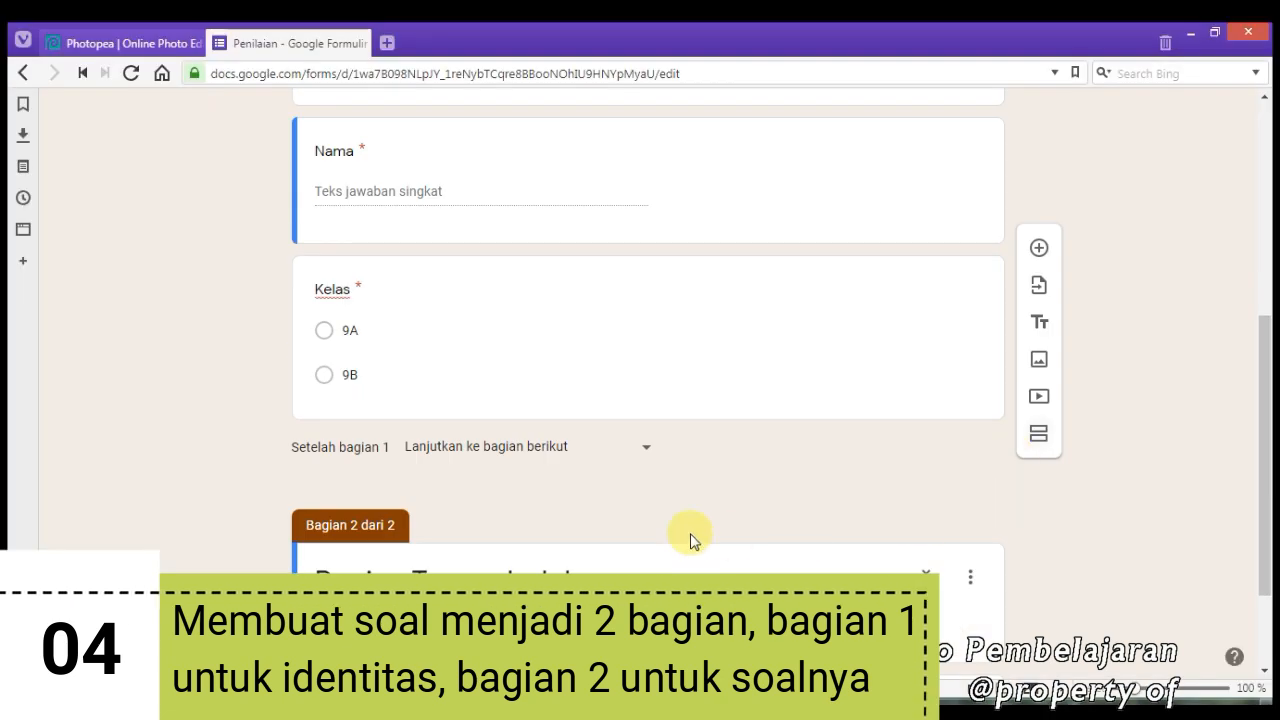
# Delete the Pertanyaan Kuis heading block beneath the section 2 header
pyautogui.scroll(-1, 588, 478)
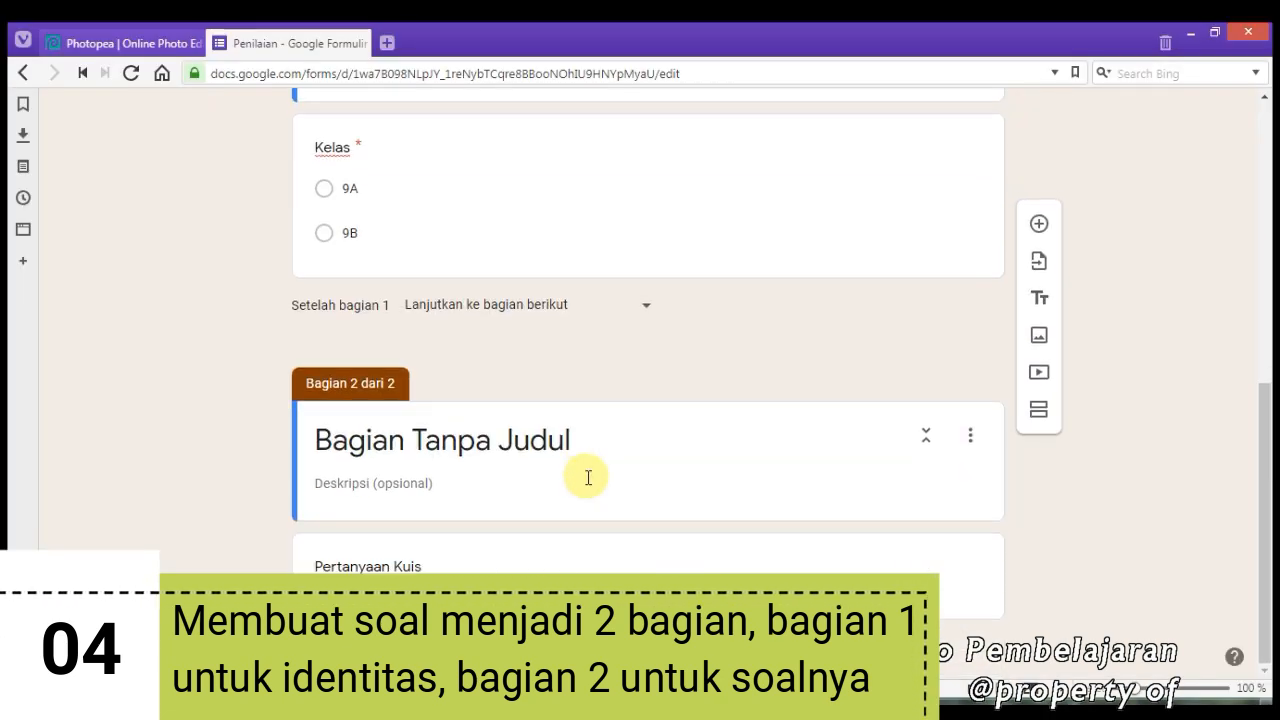
pyautogui.click(638, 570)
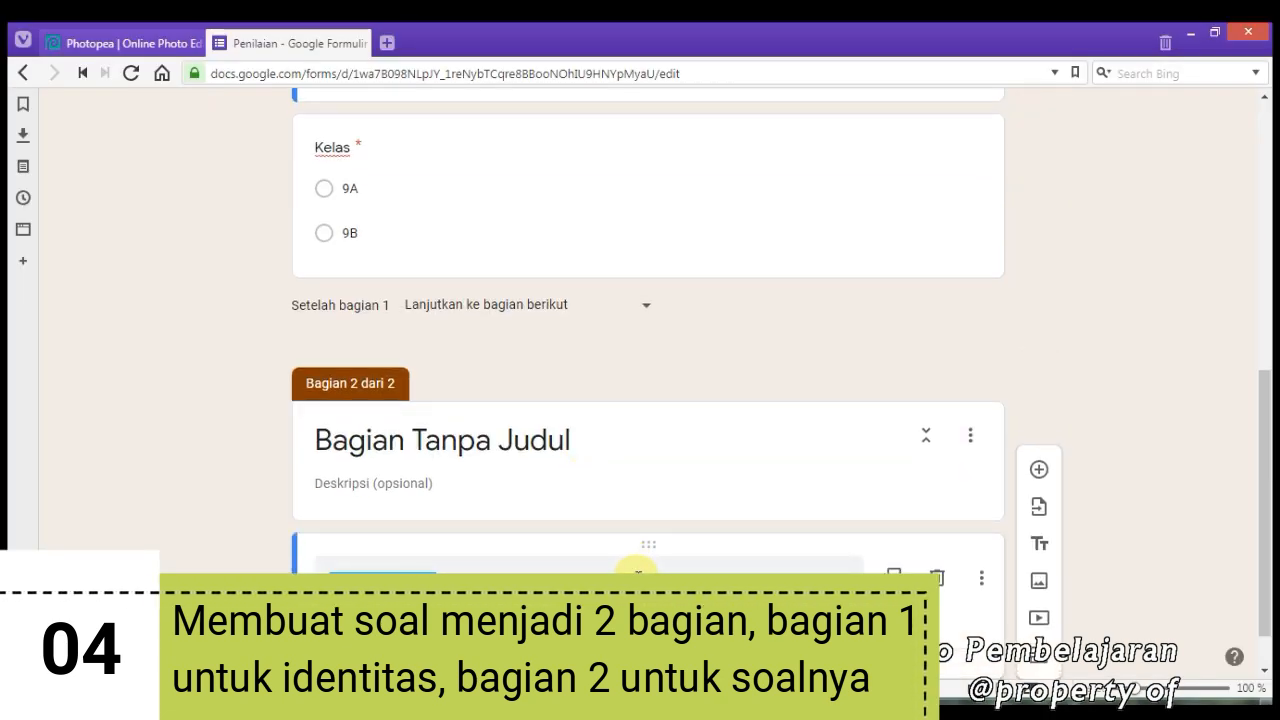
pyautogui.click(545, 483)
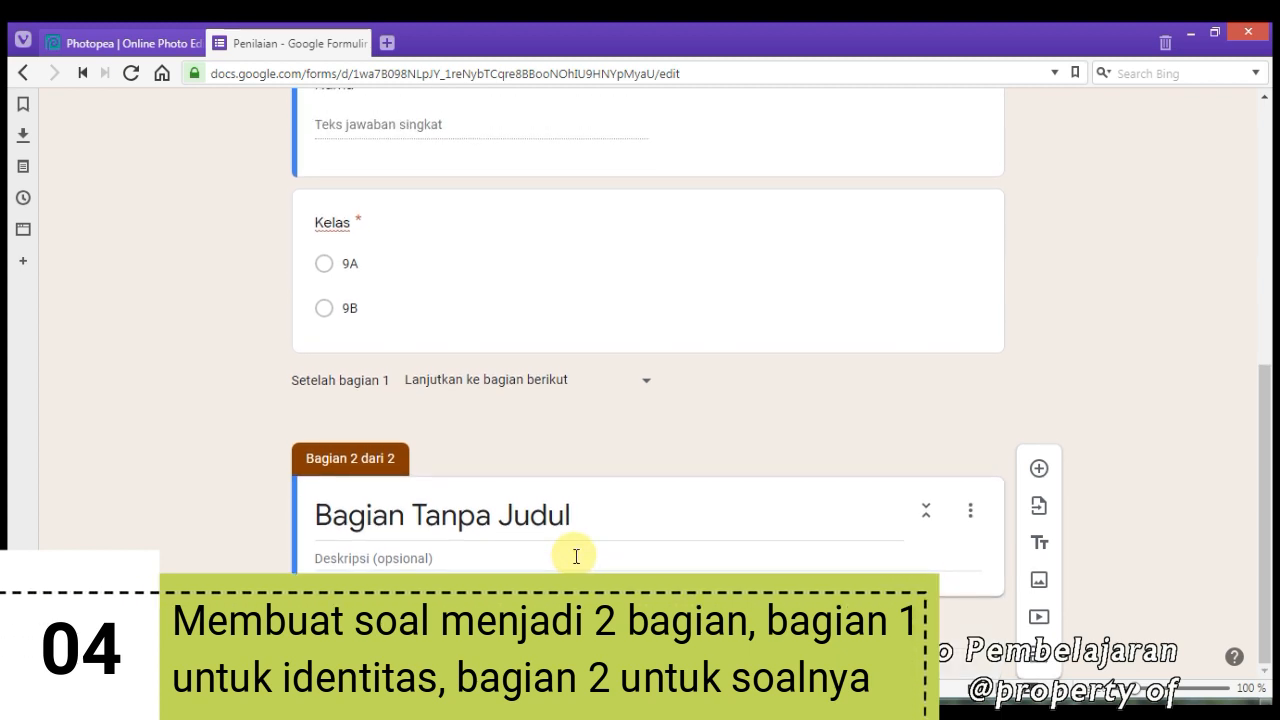
# Replace the section 2 title with the copied text UJIAN SEKOLAH TIK
pyautogui.tripleClick(512, 516)
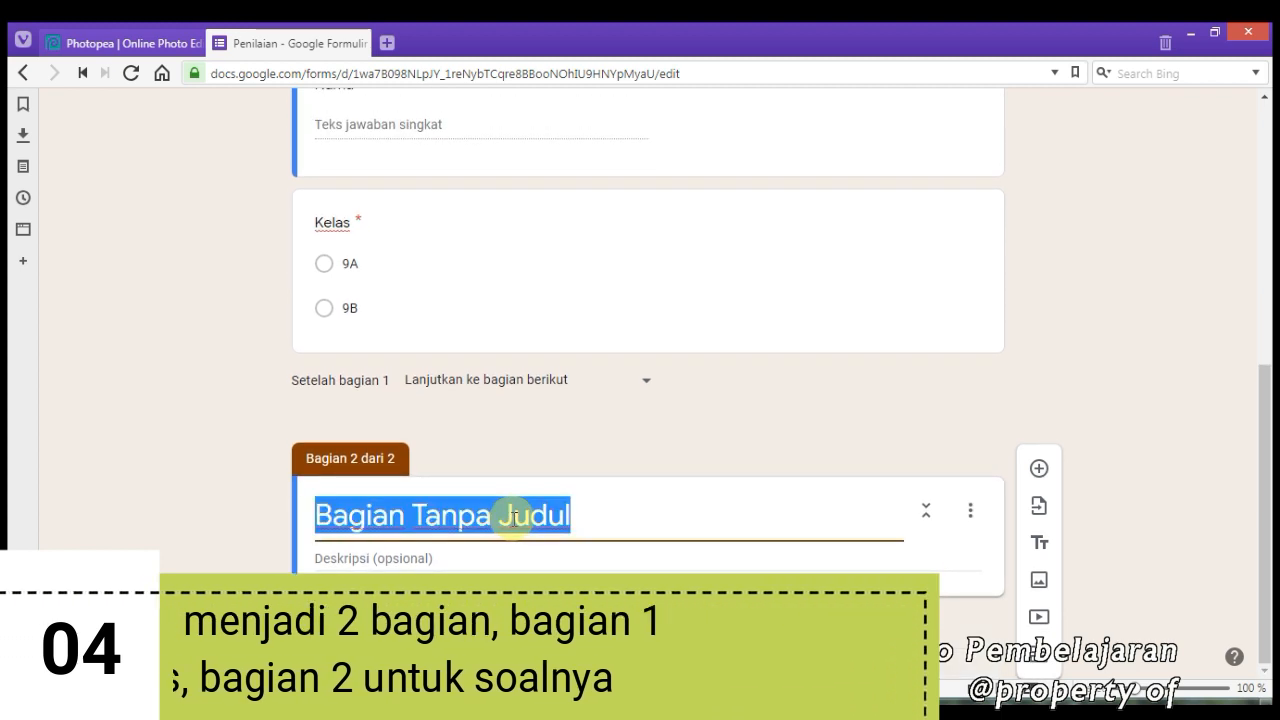
pyautogui.hotkey('ctrl', 'v')
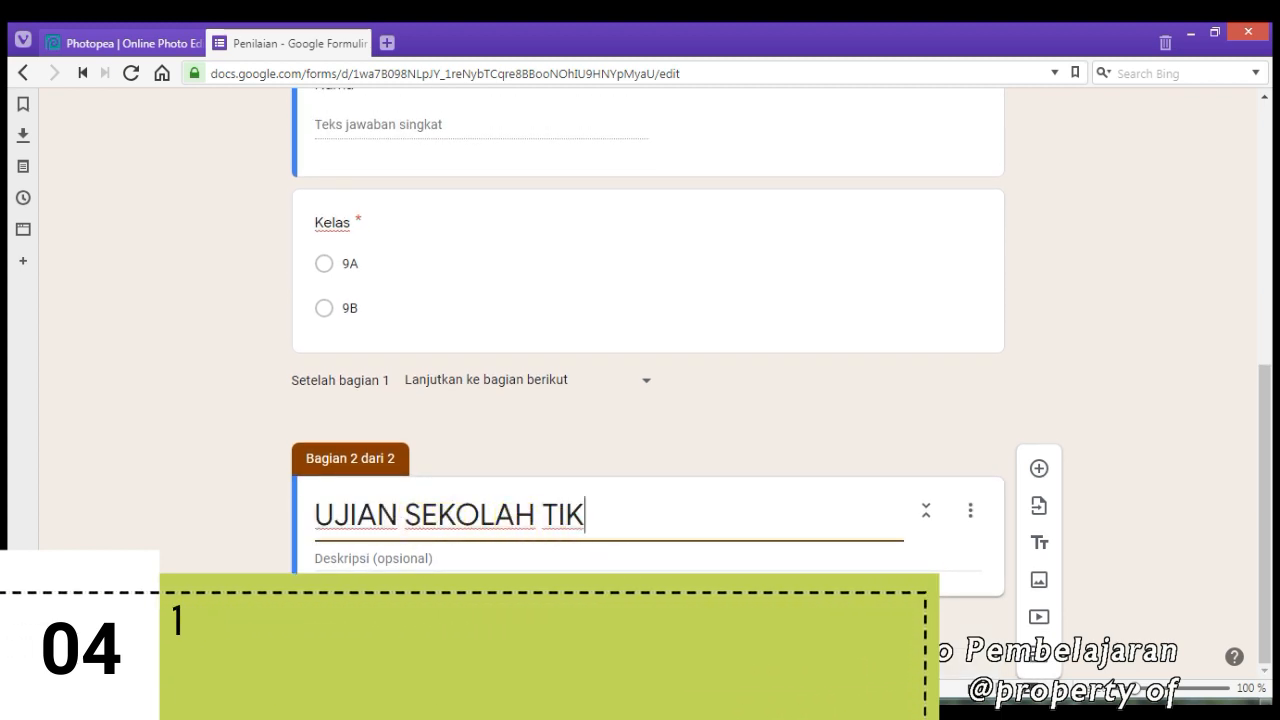
pyautogui.click(530, 556)
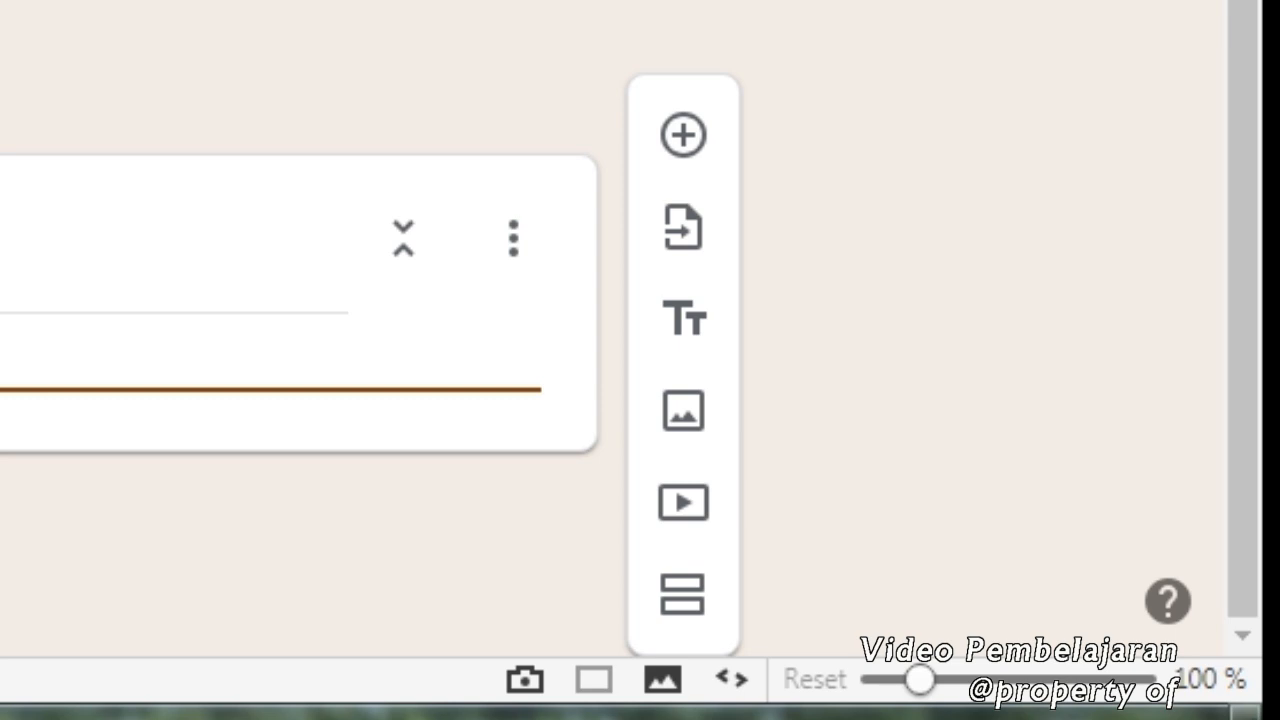
# Start importing questions into section 2 and choose the Penilaian form whose preview reads Latihan Soal Bagian I as the source
pyautogui.click(687, 240)
pyautogui.moveTo(1057, 366); pyautogui.dragTo(1039, 562)
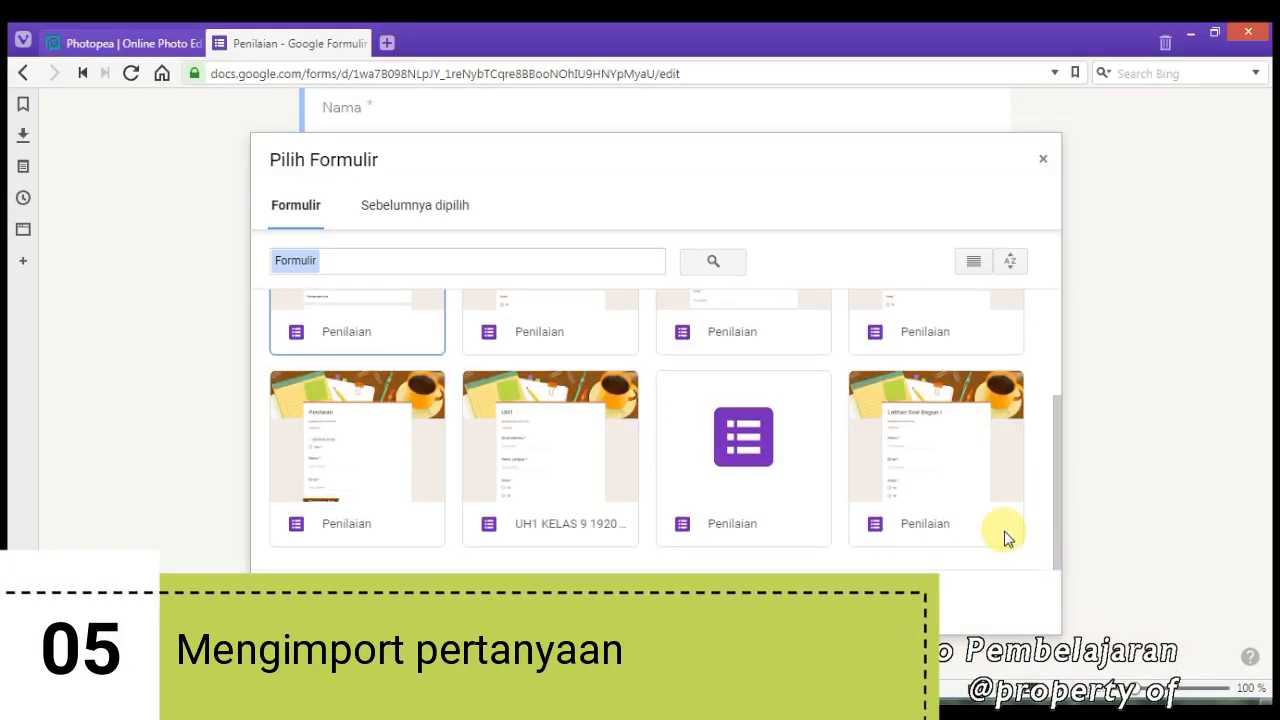
pyautogui.click(940, 487)
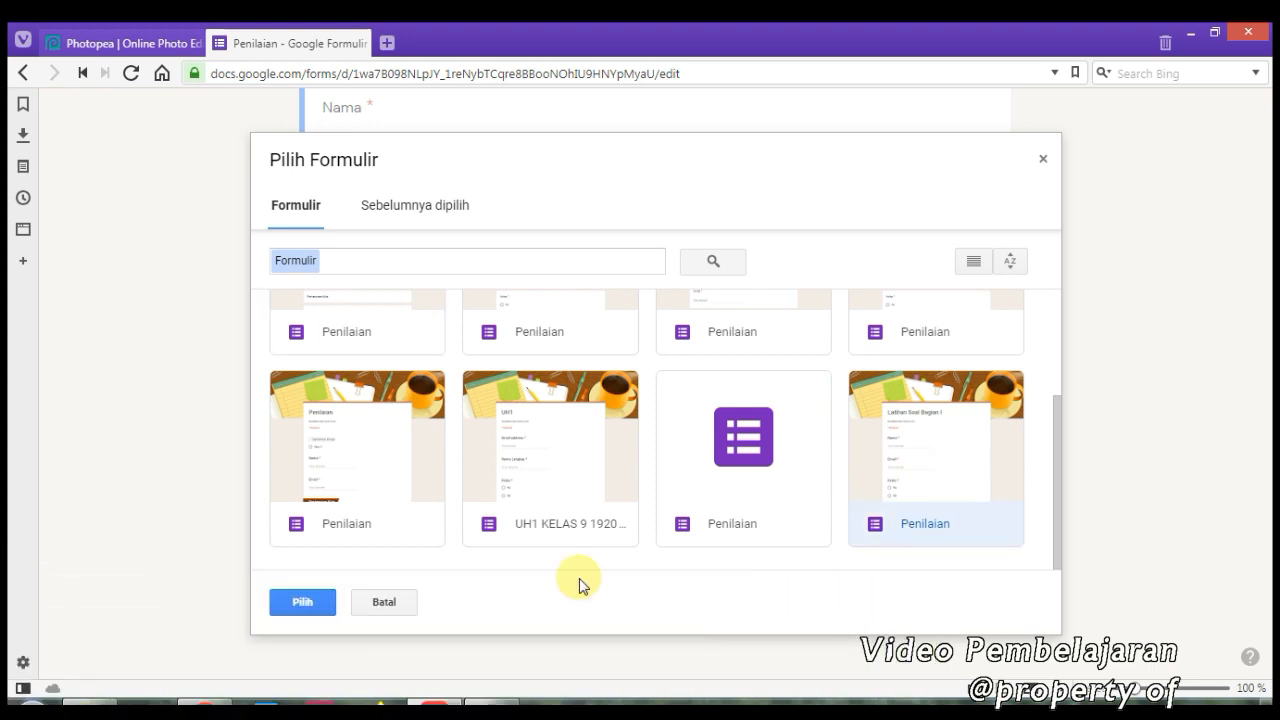
pyautogui.click(549, 497)
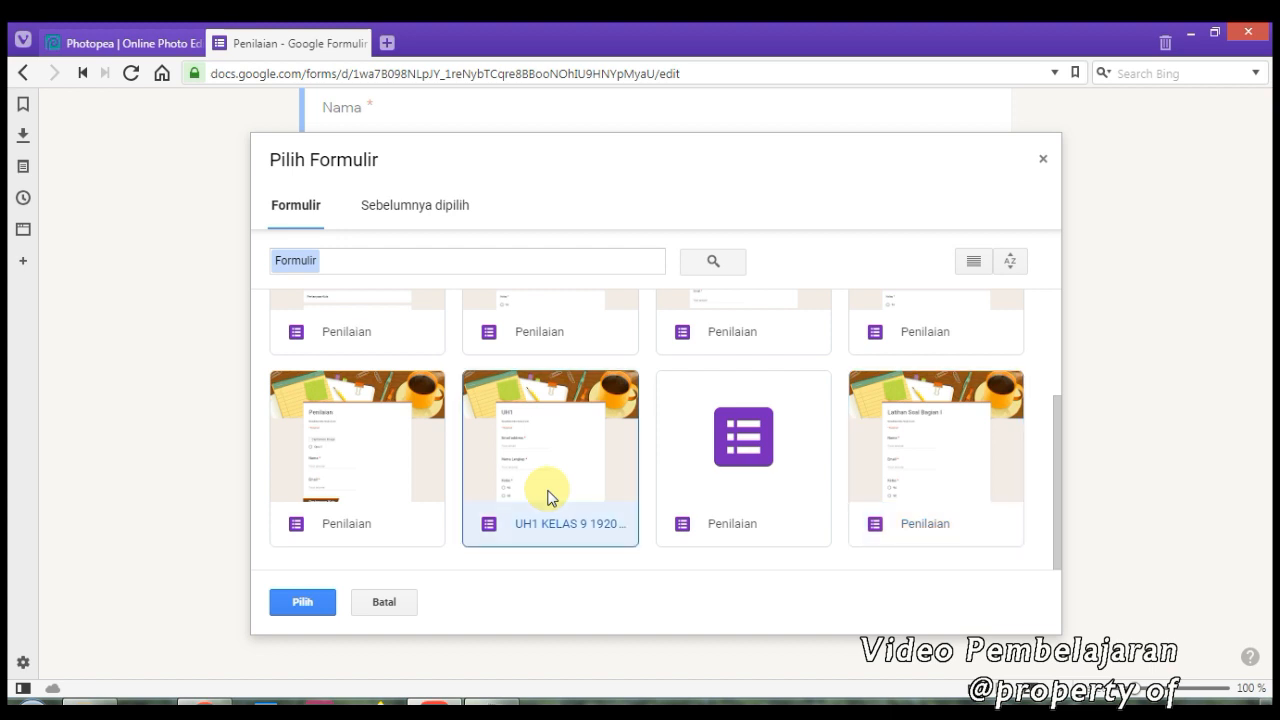
pyautogui.click(895, 490)
pyautogui.click(302, 602)
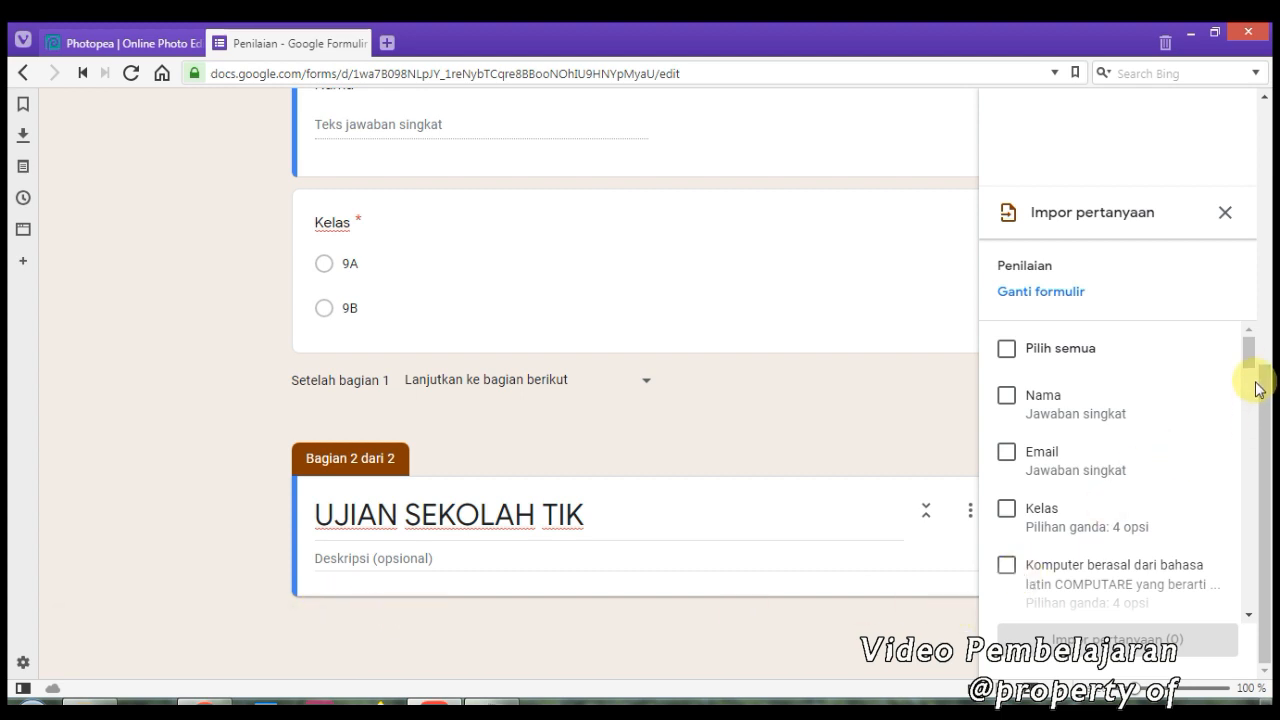
# Select the fifteen questions from the COMPUTARE question through the one on the operating system's main functions, and import them
pyautogui.moveTo(1249, 364); pyautogui.dragTo(1251, 392)
pyautogui.click(1006, 361)
pyautogui.click(1006, 437)
pyautogui.click(1006, 367)
pyautogui.click(1006, 440)
pyautogui.click(1006, 554)
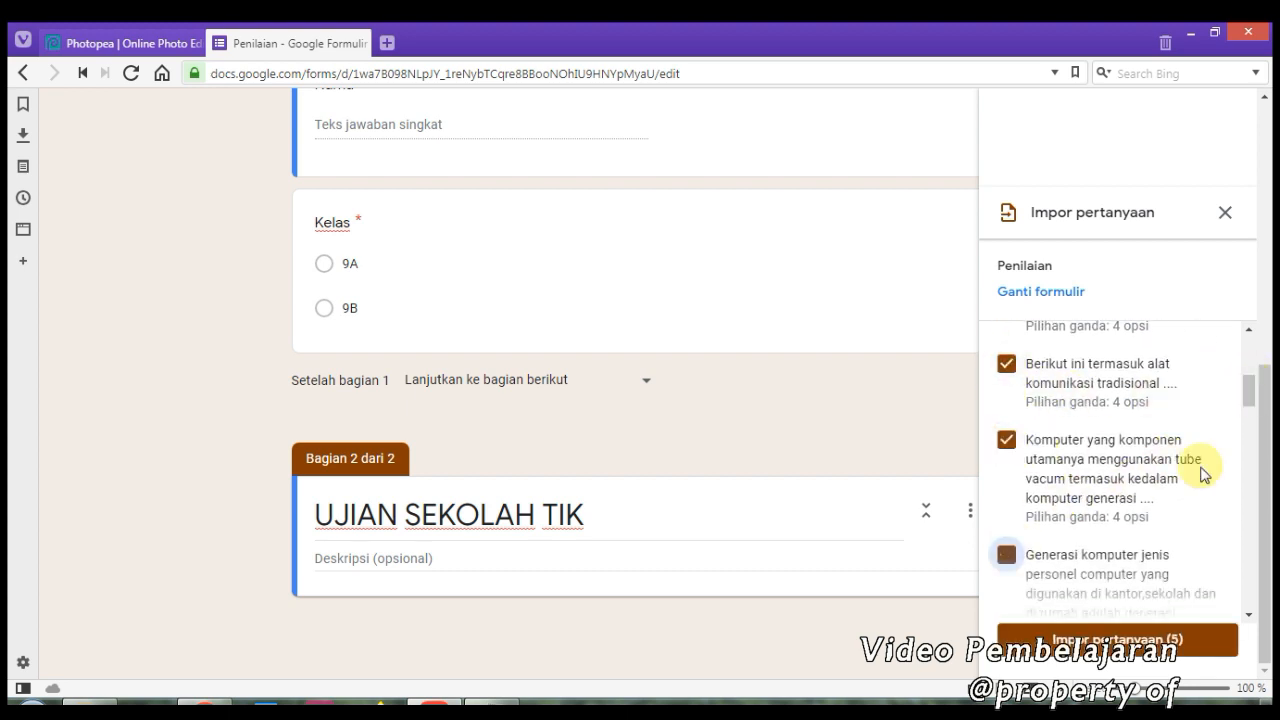
pyautogui.moveTo(1249, 391); pyautogui.dragTo(1249, 426)
pyautogui.click(1006, 394)
pyautogui.scroll(-3, 1249, 440)
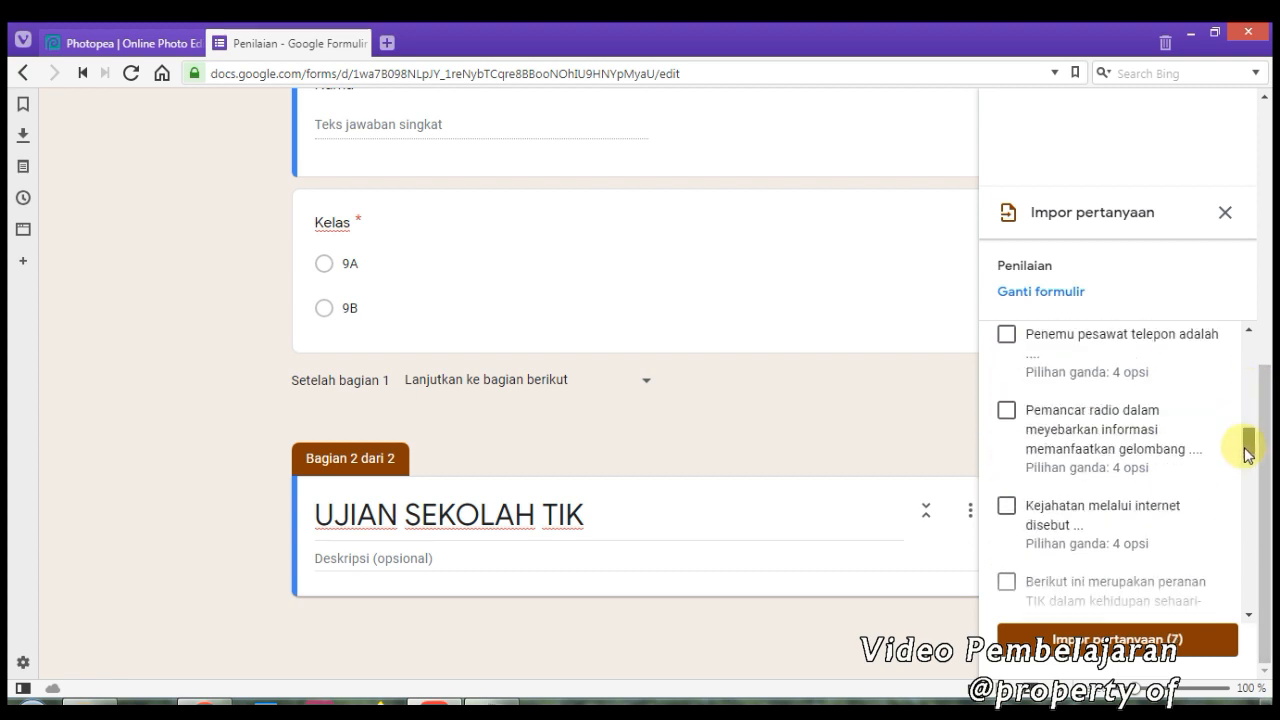
pyautogui.scroll(1, 1249, 437)
pyautogui.click(1006, 481)
pyautogui.moveTo(1249, 434); pyautogui.dragTo(1249, 449)
pyautogui.click(1006, 434)
pyautogui.click(1006, 510)
pyautogui.moveTo(1249, 449); pyautogui.dragTo(1248, 505)
pyautogui.click(1006, 392)
pyautogui.click(1006, 507)
pyautogui.click(1006, 391)
pyautogui.click(1006, 505)
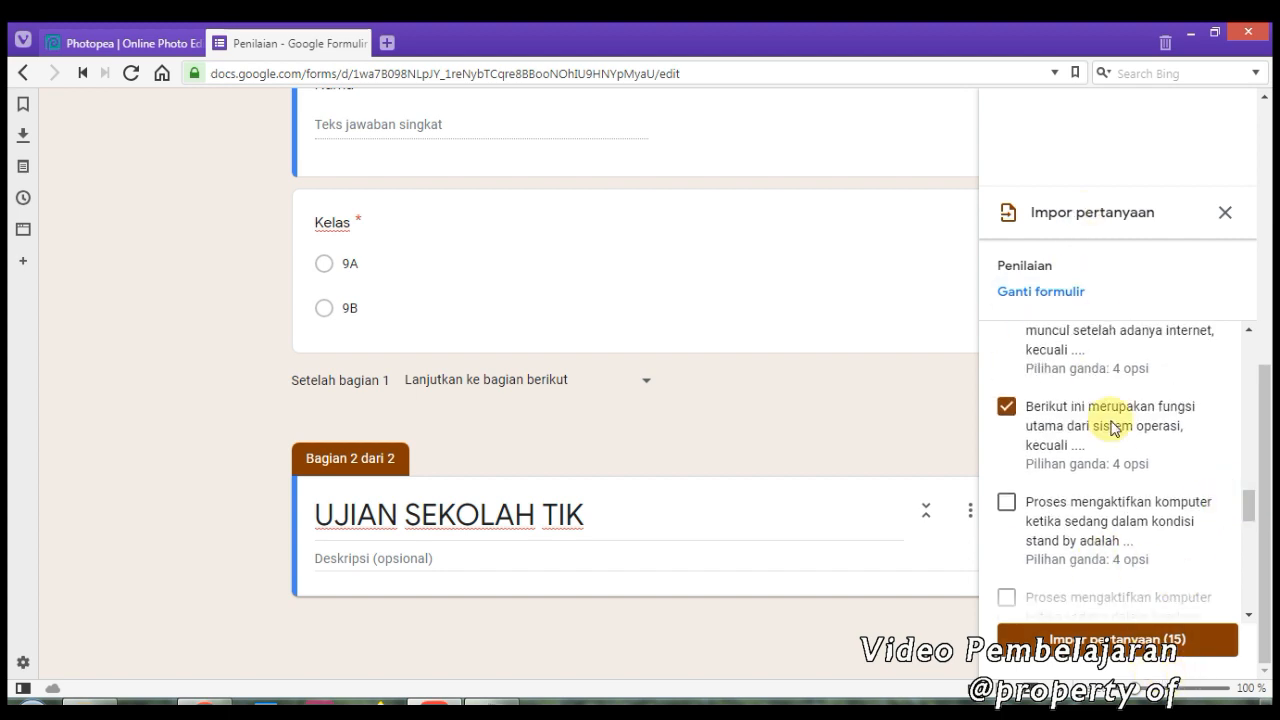
pyautogui.click(1118, 638)
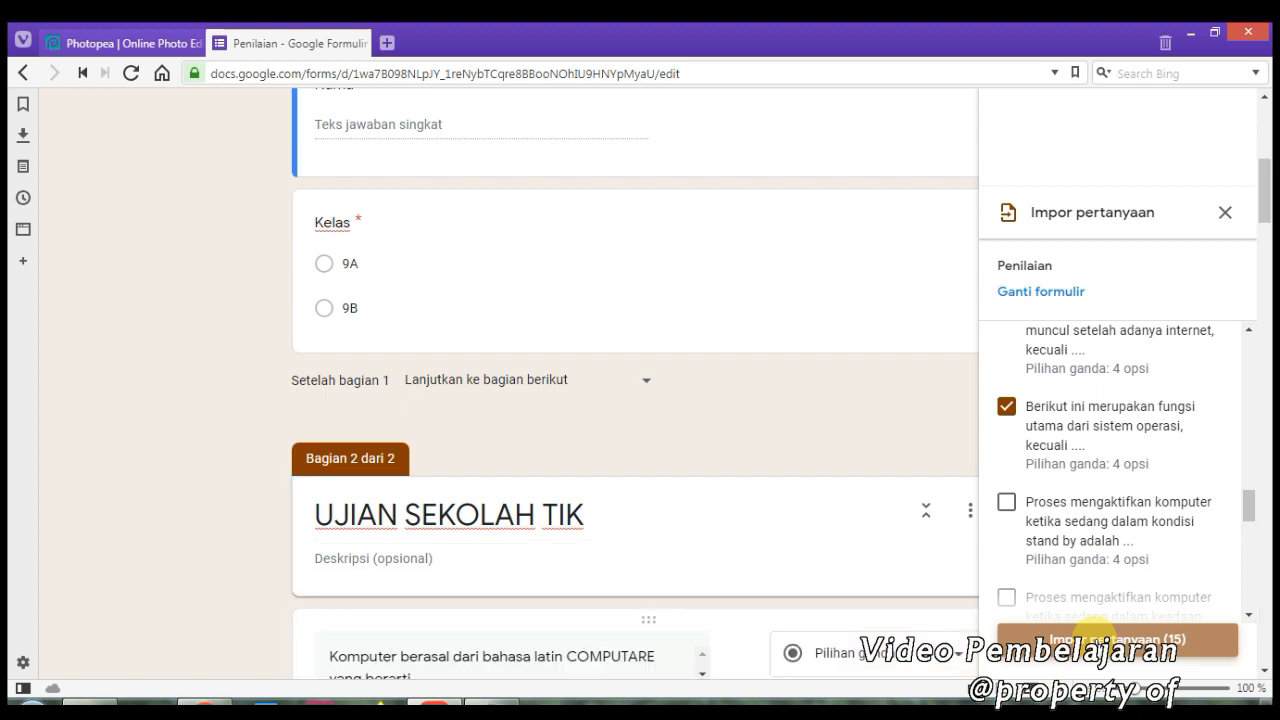
# Look through the imported questions in section 2, down to the last one about the operating system's main functions
pyautogui.scroll(-3, 807, 533)
pyautogui.scroll(2, 807, 533)
pyautogui.scroll(-3, 807, 533)
pyautogui.scroll(-3, 807, 538)
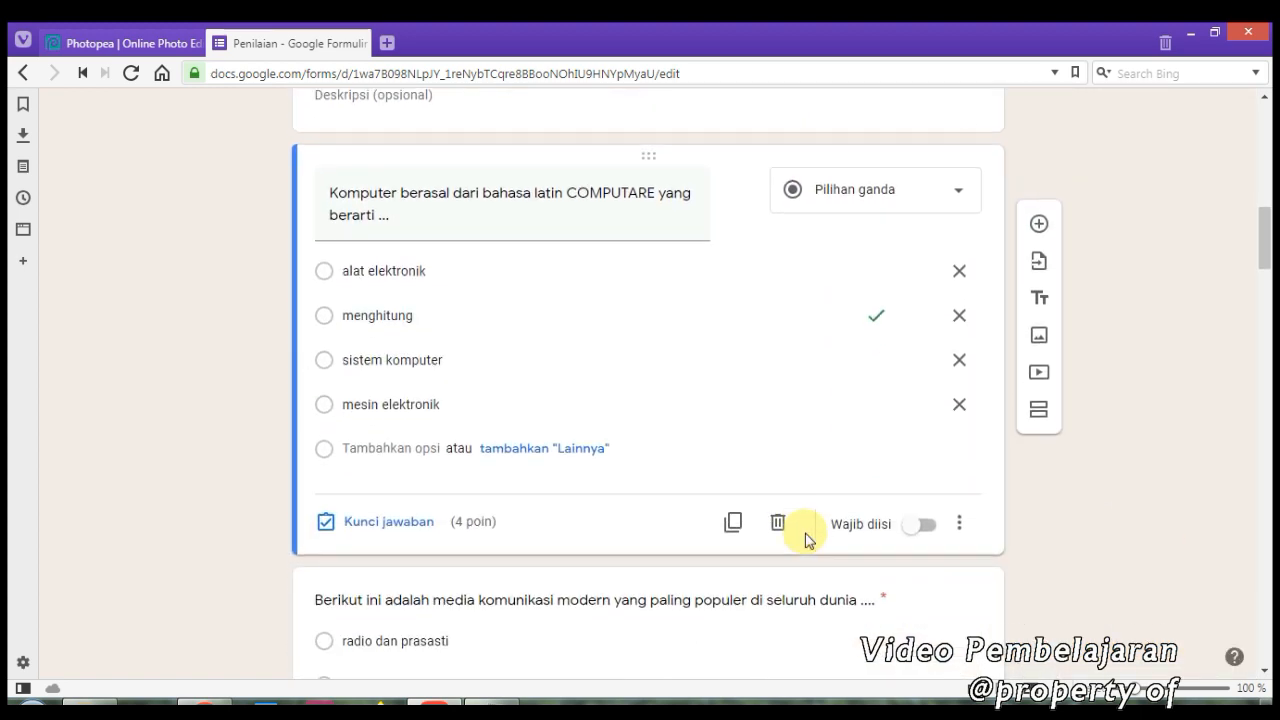
pyautogui.scroll(-12, 868, 490)
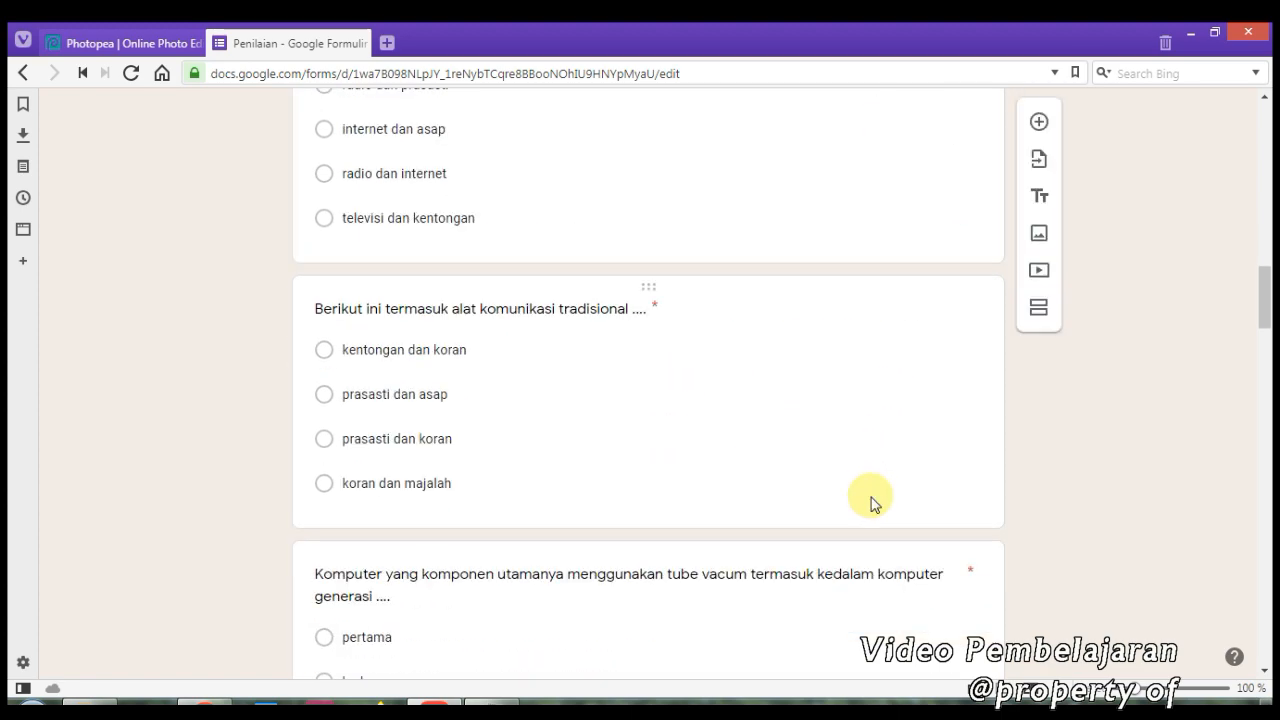
pyautogui.scroll(-15, 870, 494)
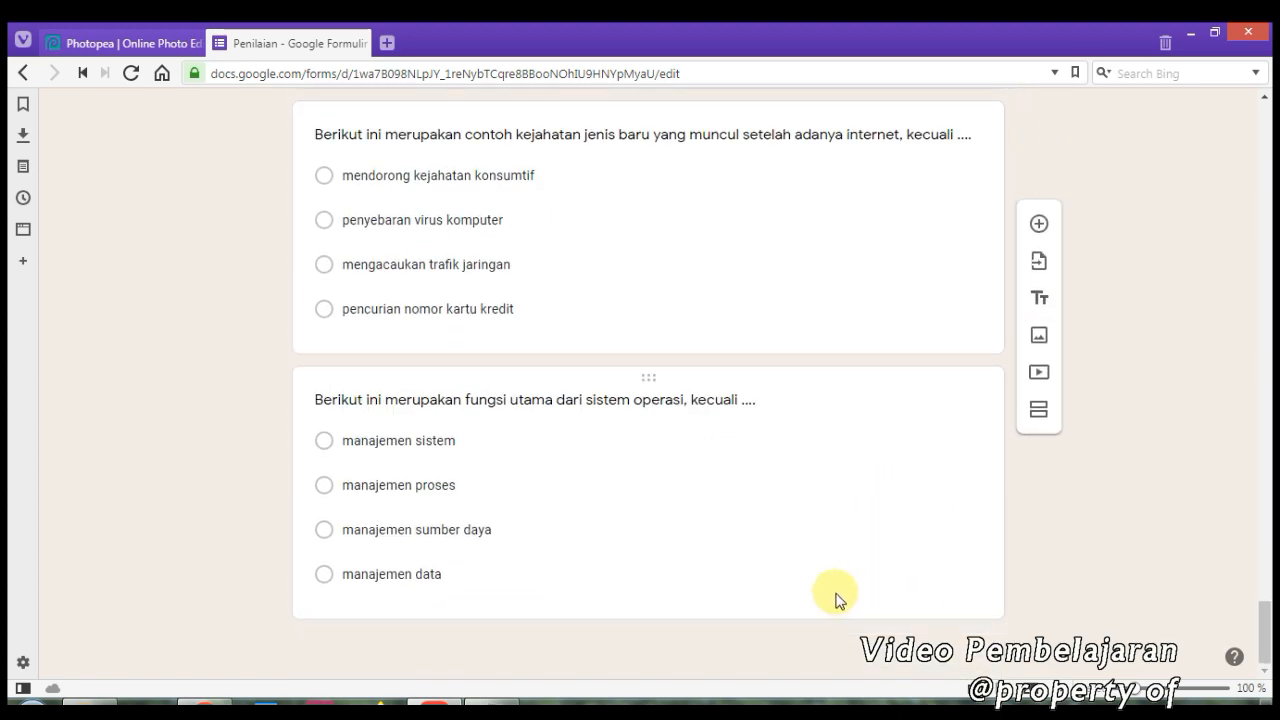
pyautogui.click(837, 598)
pyautogui.click(1084, 552)
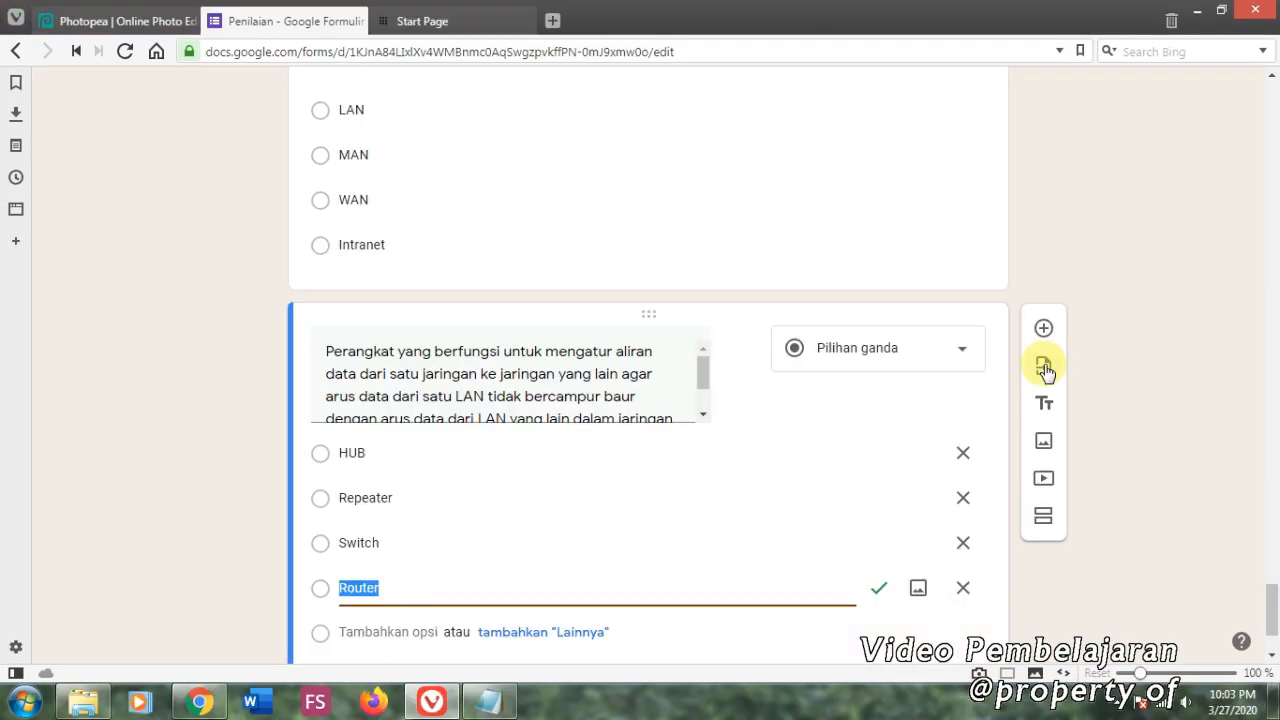
# Start a question import after the Router question and choose the Penilaian form previewed as Latihan Soal Bagian I
pyautogui.click(1044, 364)
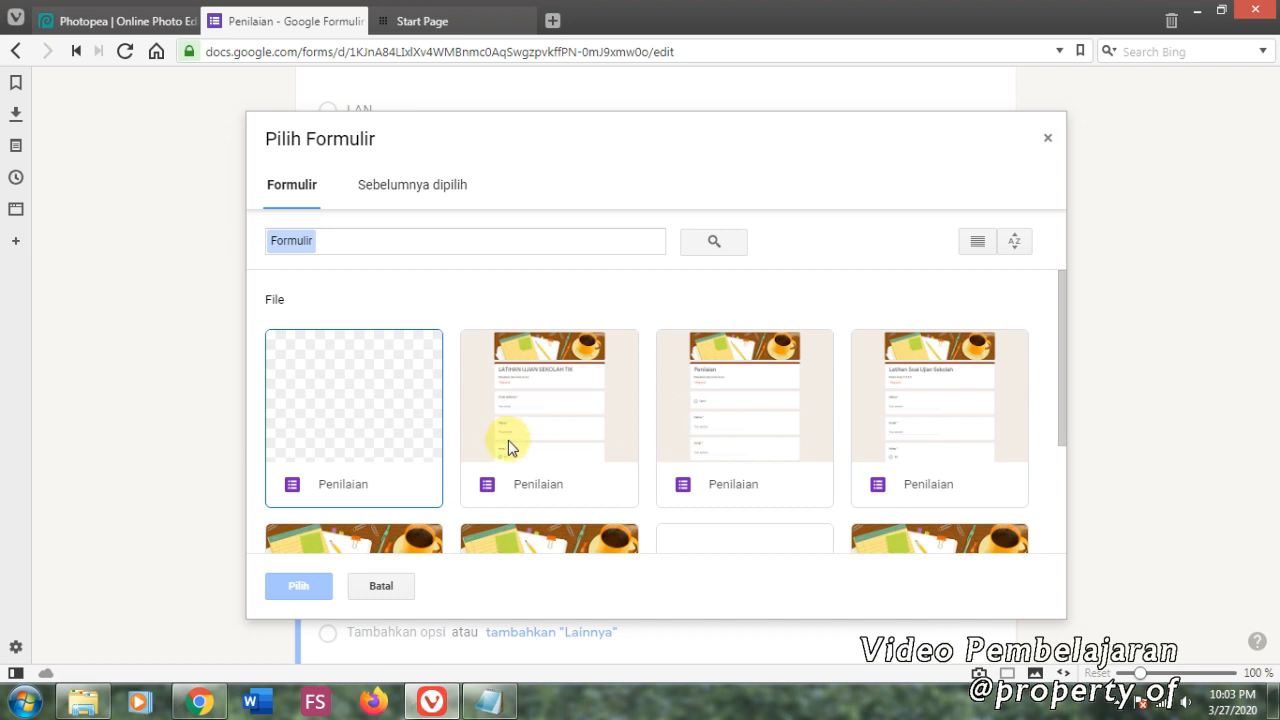
pyautogui.scroll(-3, 508, 440)
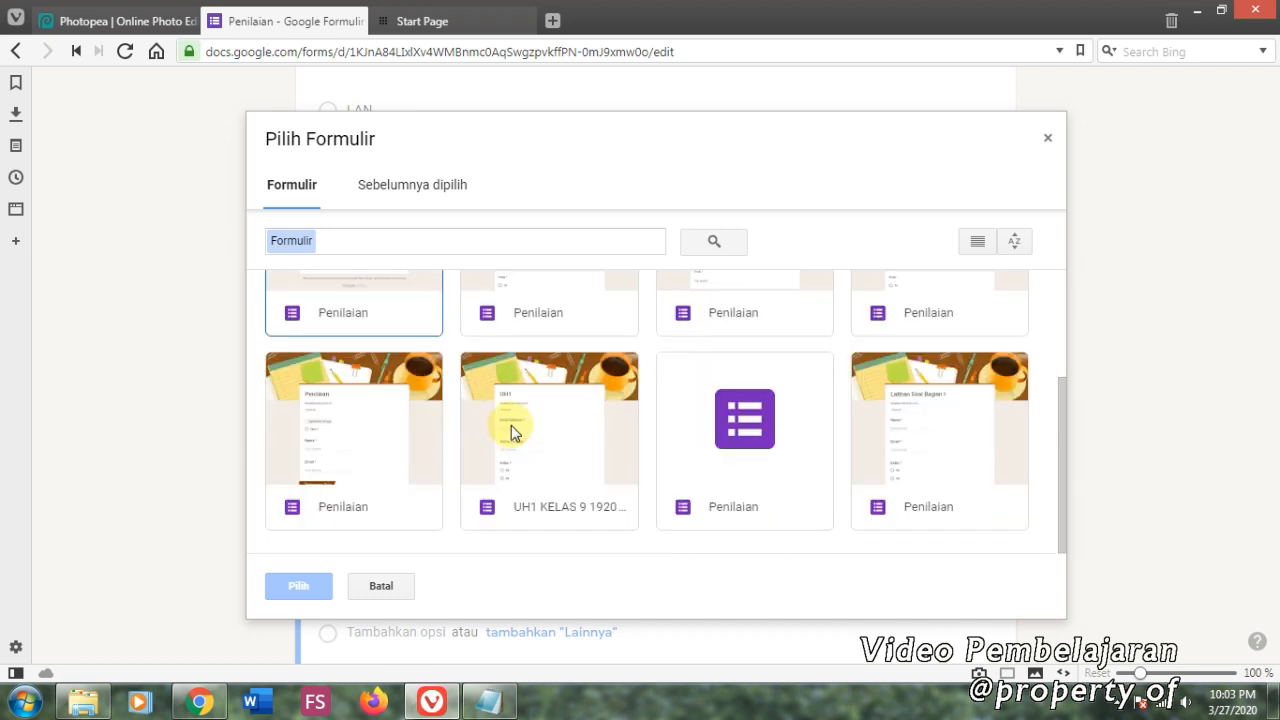
pyautogui.doubleClick(955, 462)
# Select the fourteen questions from the COMPUTARE question through the one on new kinds of internet crime, and import them
pyautogui.scroll(-2, 1087, 370)
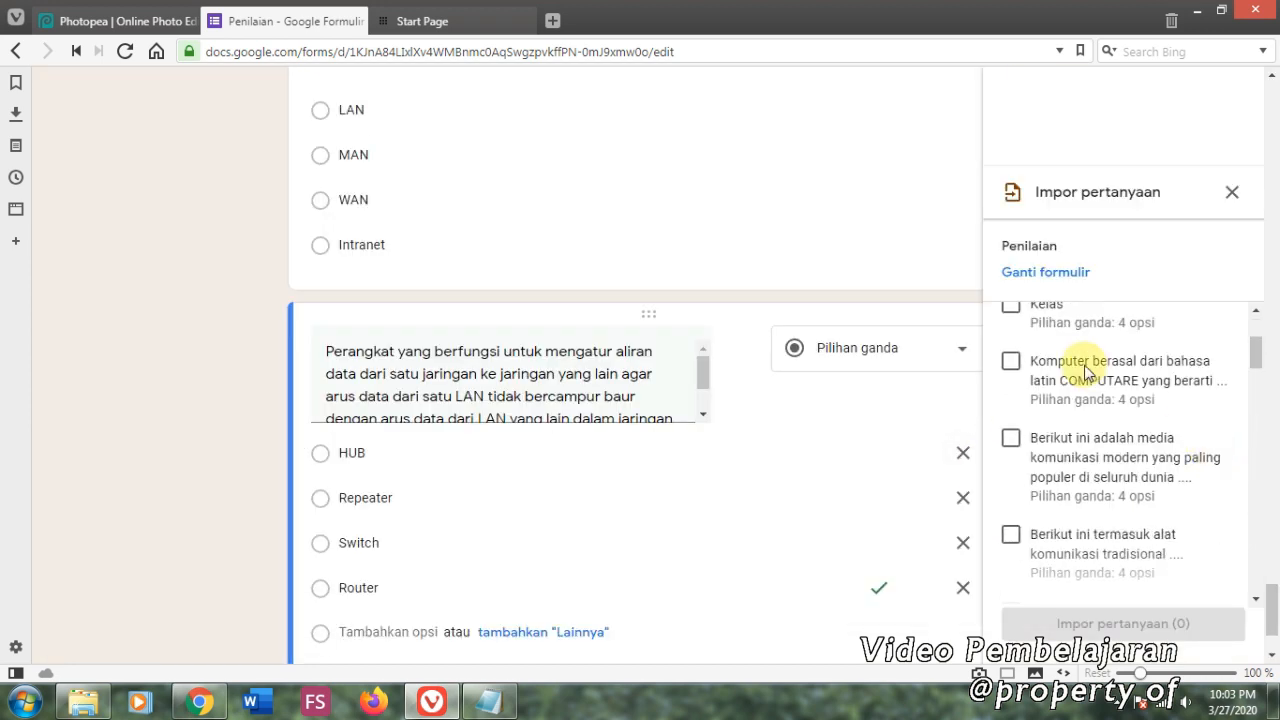
pyautogui.click(1087, 370)
pyautogui.click(1067, 440)
pyautogui.click(1062, 530)
pyautogui.scroll(-2, 1080, 449)
pyautogui.click(1085, 512)
pyautogui.click(1086, 543)
pyautogui.scroll(-3, 1086, 543)
pyautogui.click(1068, 383)
pyautogui.click(1063, 472)
pyautogui.click(1061, 545)
pyautogui.scroll(-3, 1060, 545)
pyautogui.click(1061, 347)
pyautogui.click(1062, 441)
pyautogui.click(1060, 524)
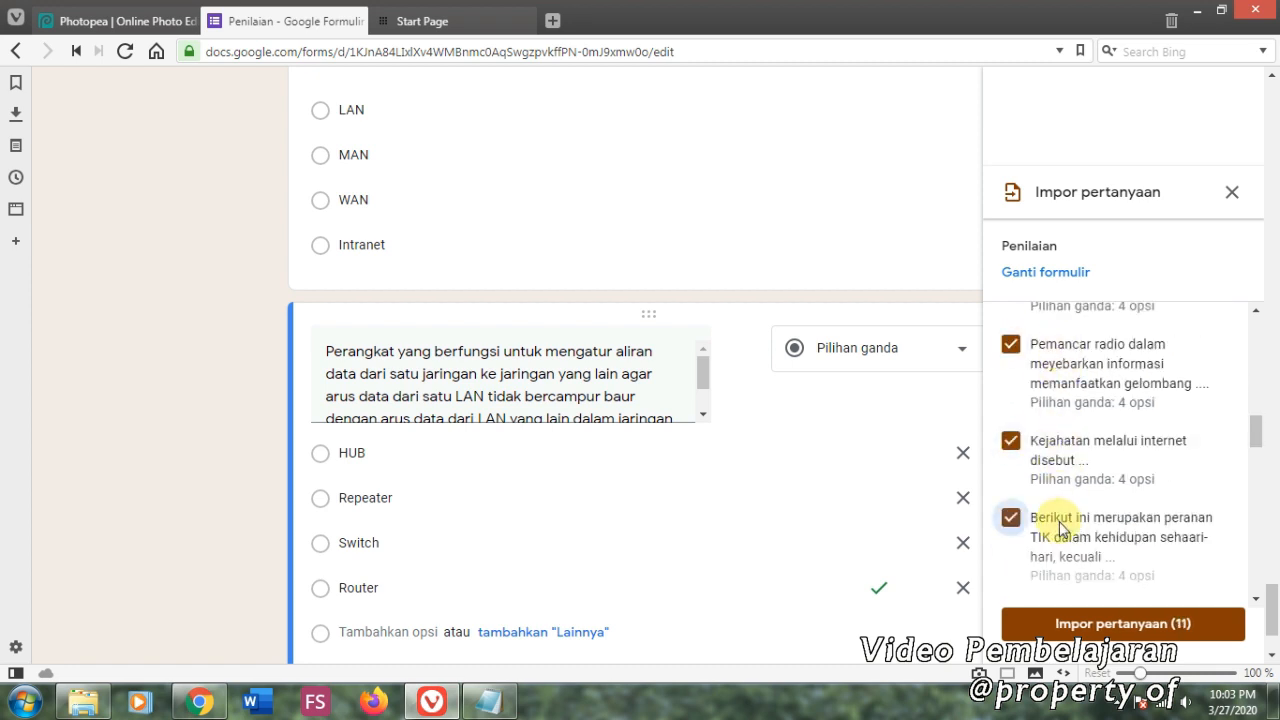
pyautogui.scroll(-3, 1062, 528)
pyautogui.click(1063, 337)
pyautogui.click(1063, 448)
pyautogui.click(1063, 543)
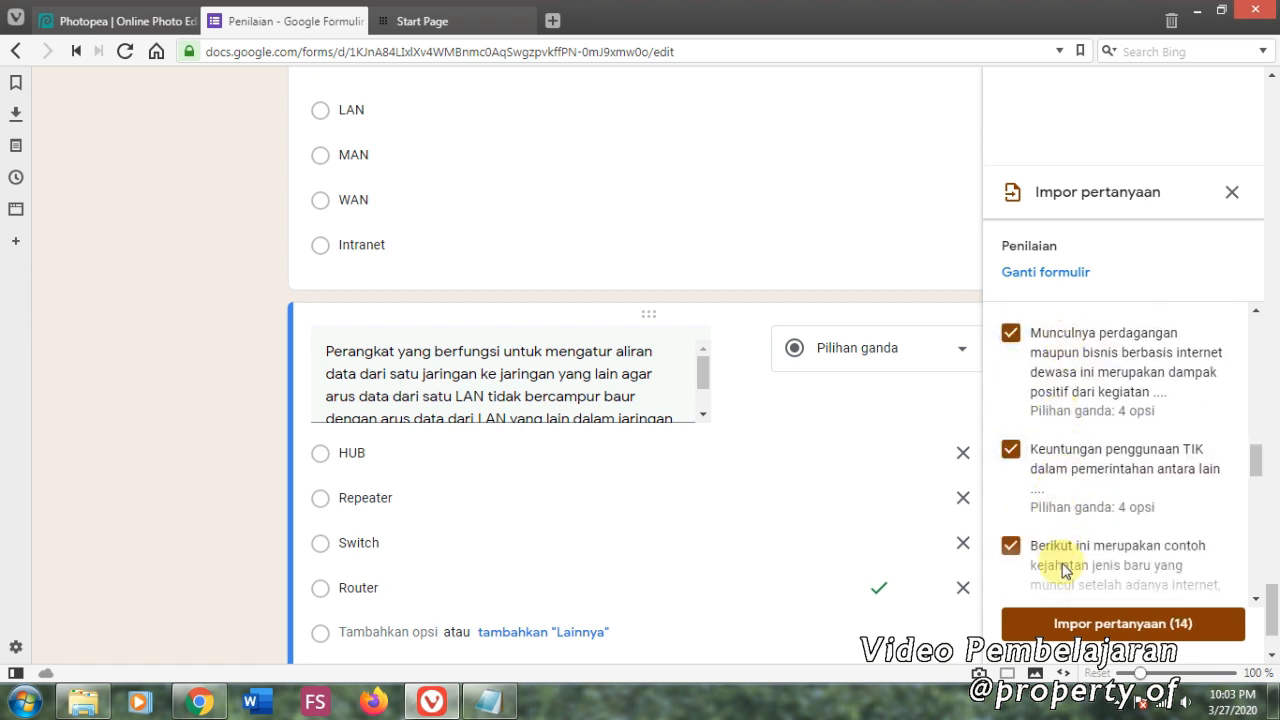
pyautogui.click(1087, 630)
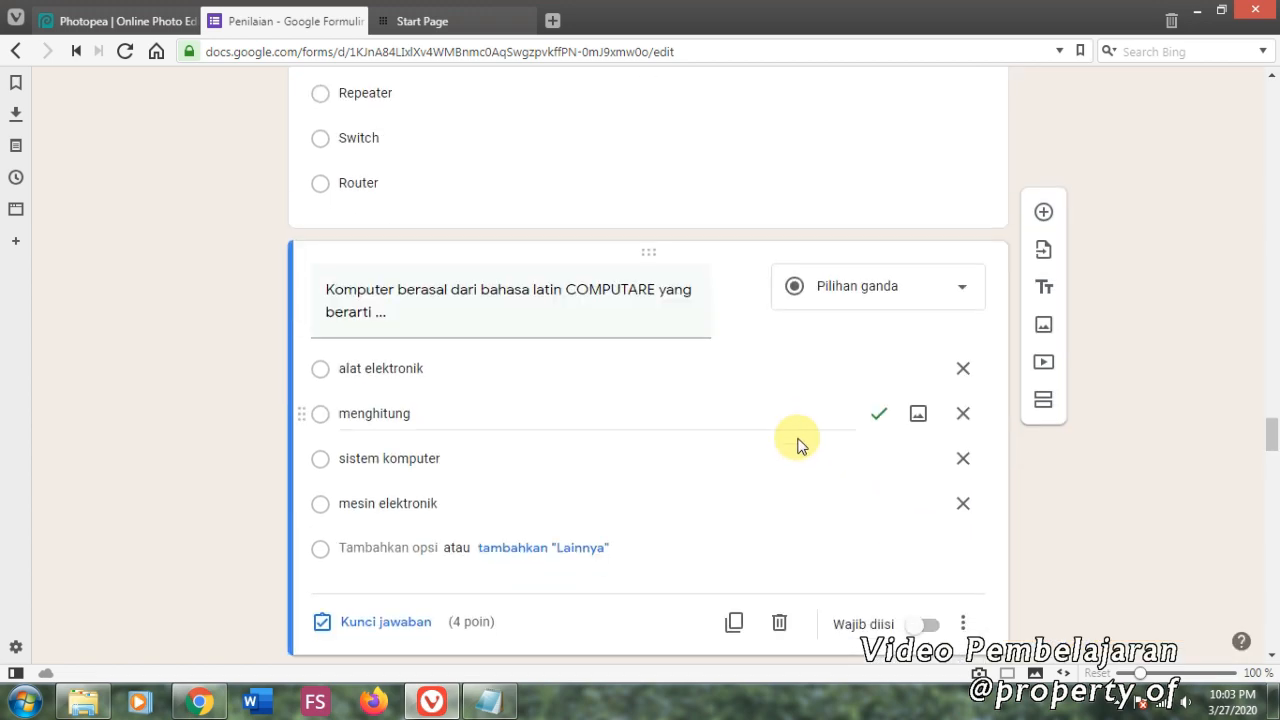
# Review the form's questions from the newly imported ones back up towards the beginning
pyautogui.scroll(-4, 797, 440)
pyautogui.scroll(5, 880, 451)
pyautogui.scroll(15, 885, 455)
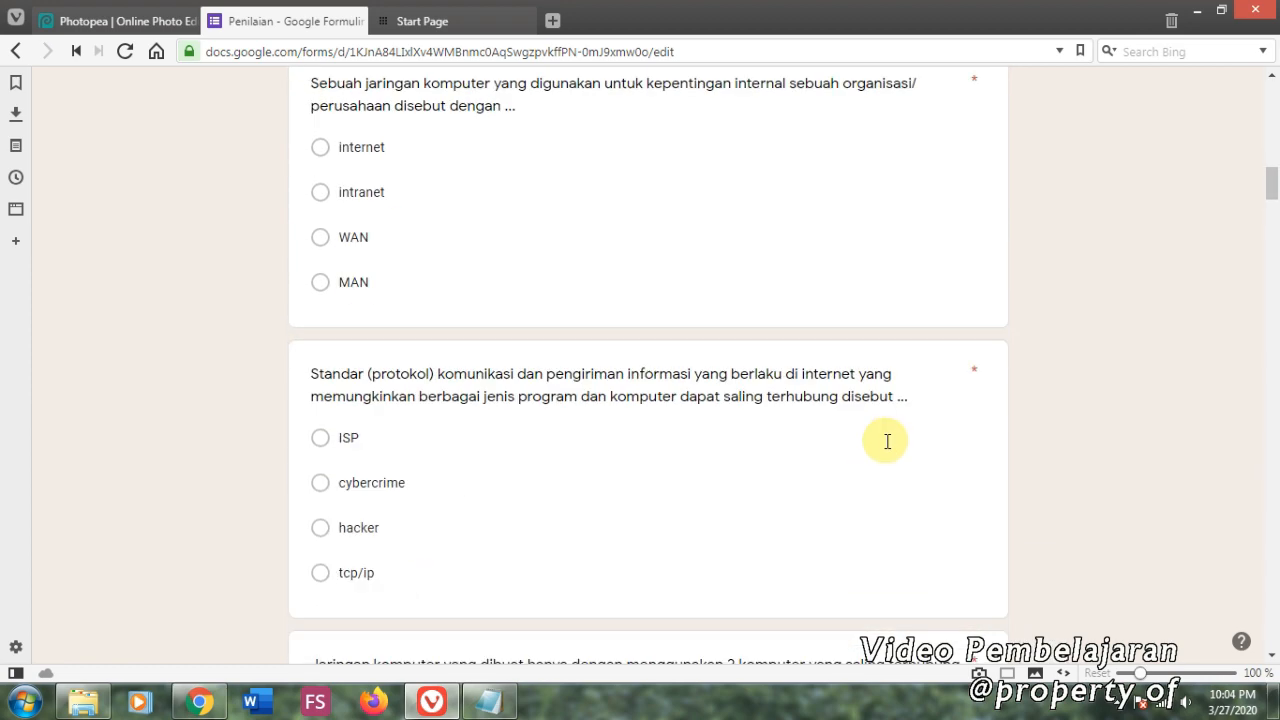
pyautogui.scroll(15, 887, 441)
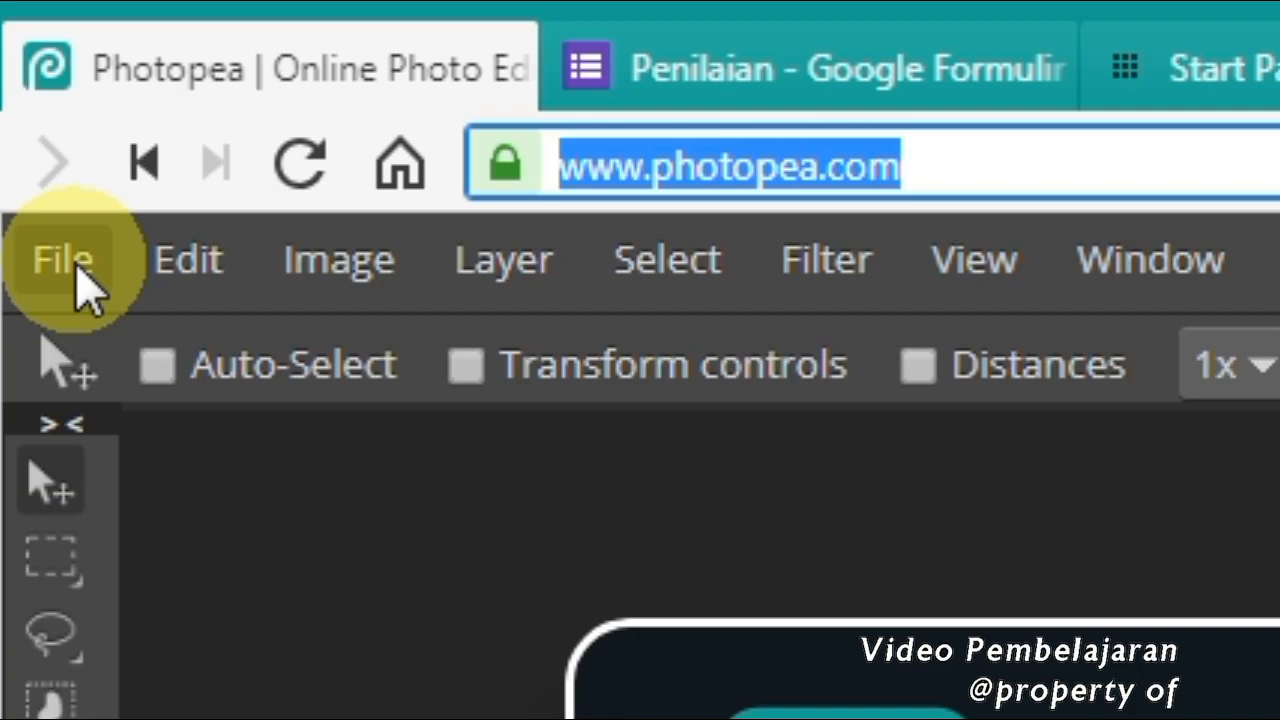
# Create a project from the Ads Billboard preset of 970 x 250 px with the purple Hello World! film-strip template
pyautogui.click(74, 262)
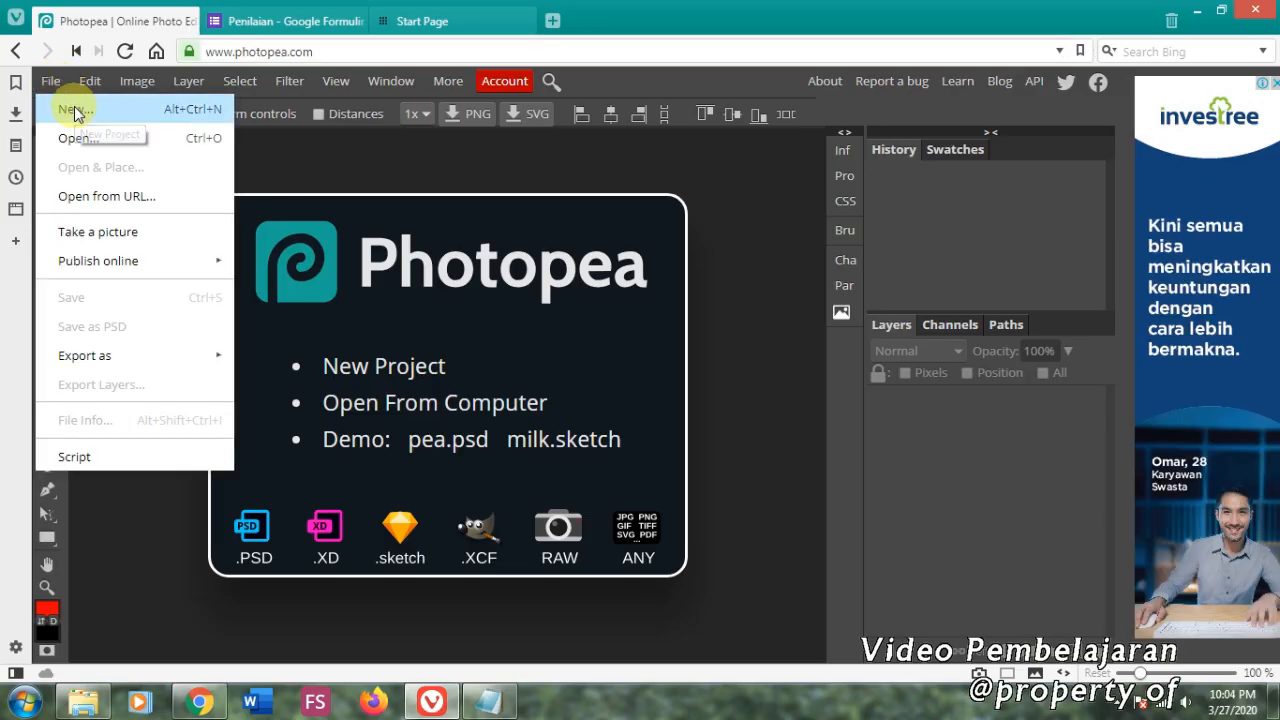
pyautogui.click(74, 110)
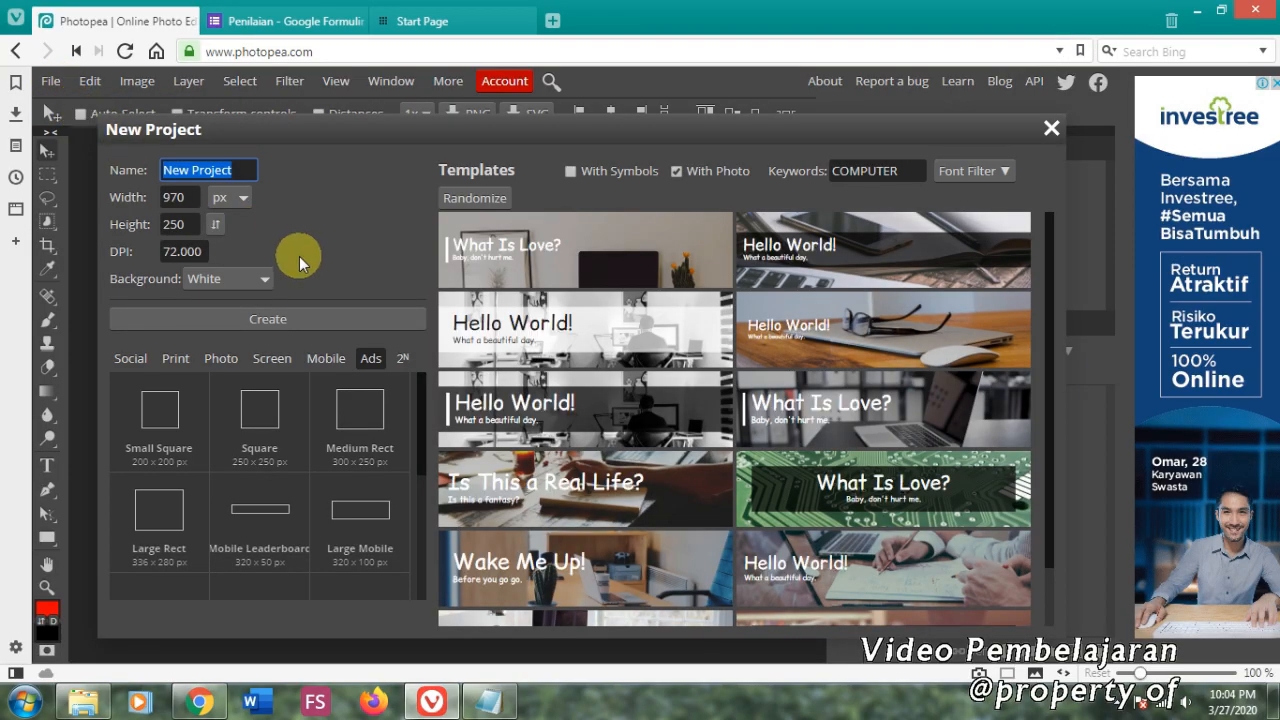
pyautogui.click(316, 358)
pyautogui.click(270, 360)
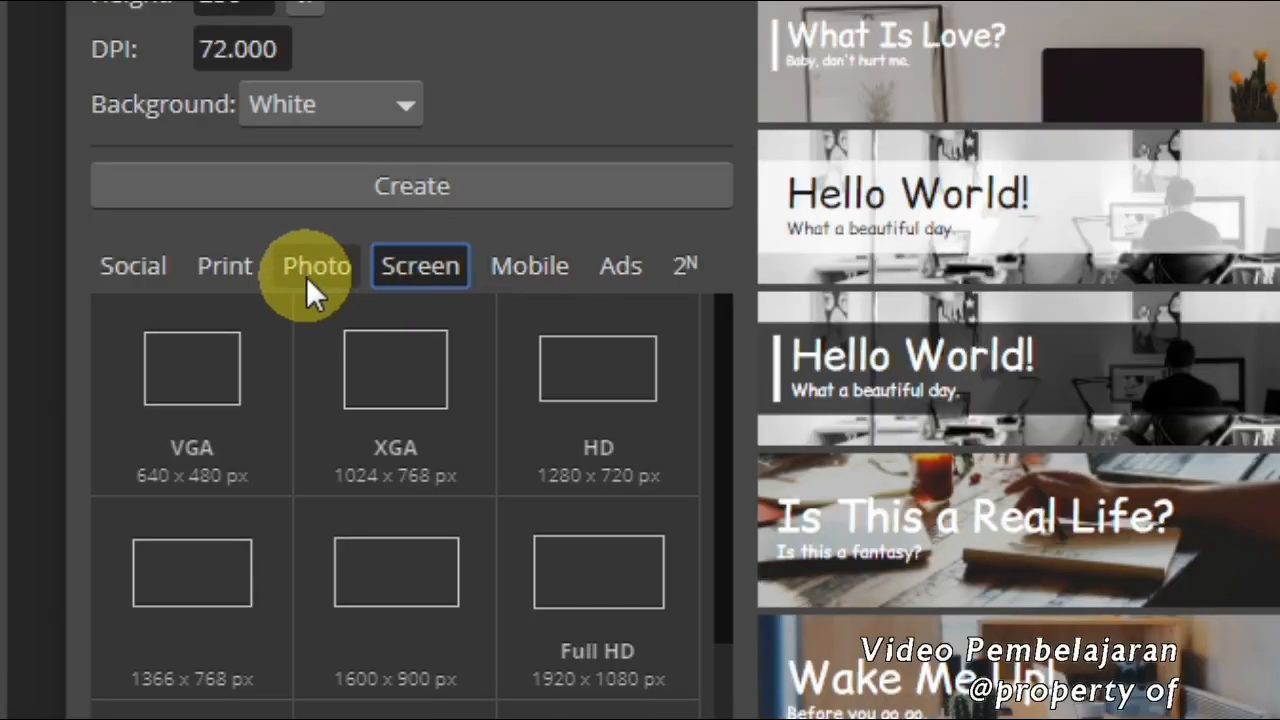
pyautogui.click(308, 272)
pyautogui.click(221, 270)
pyautogui.click(131, 267)
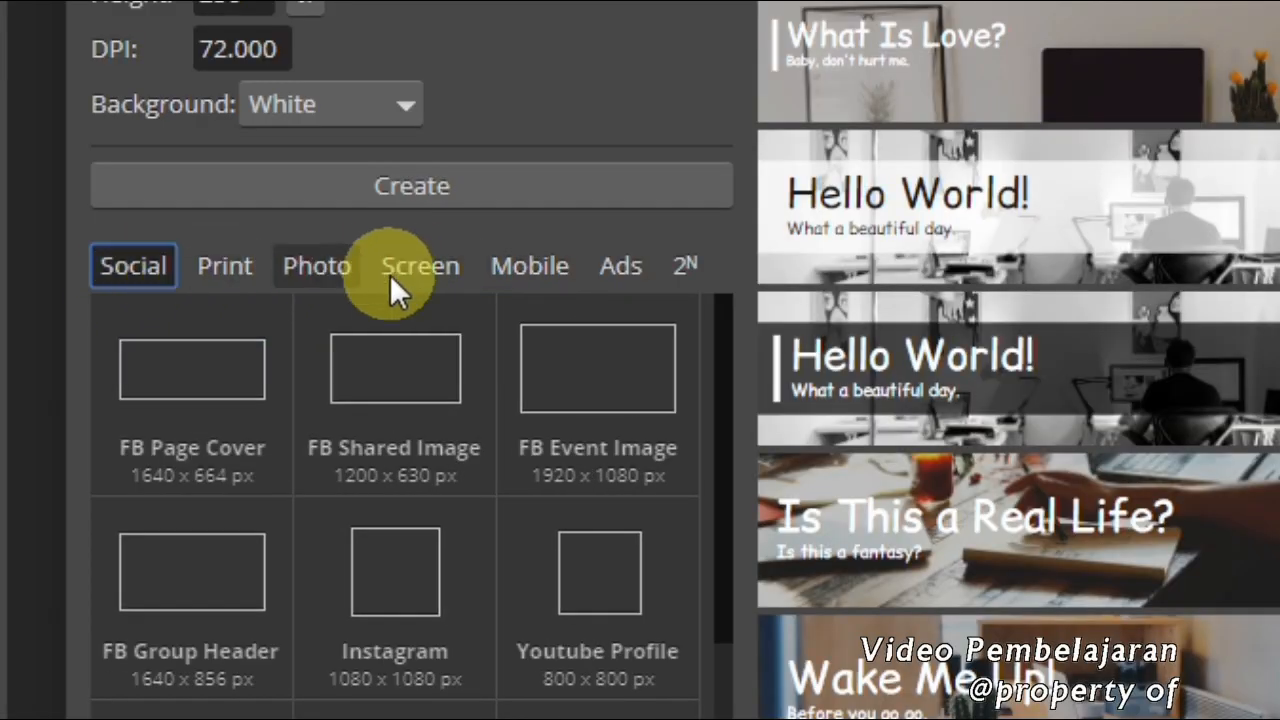
pyautogui.click(620, 267)
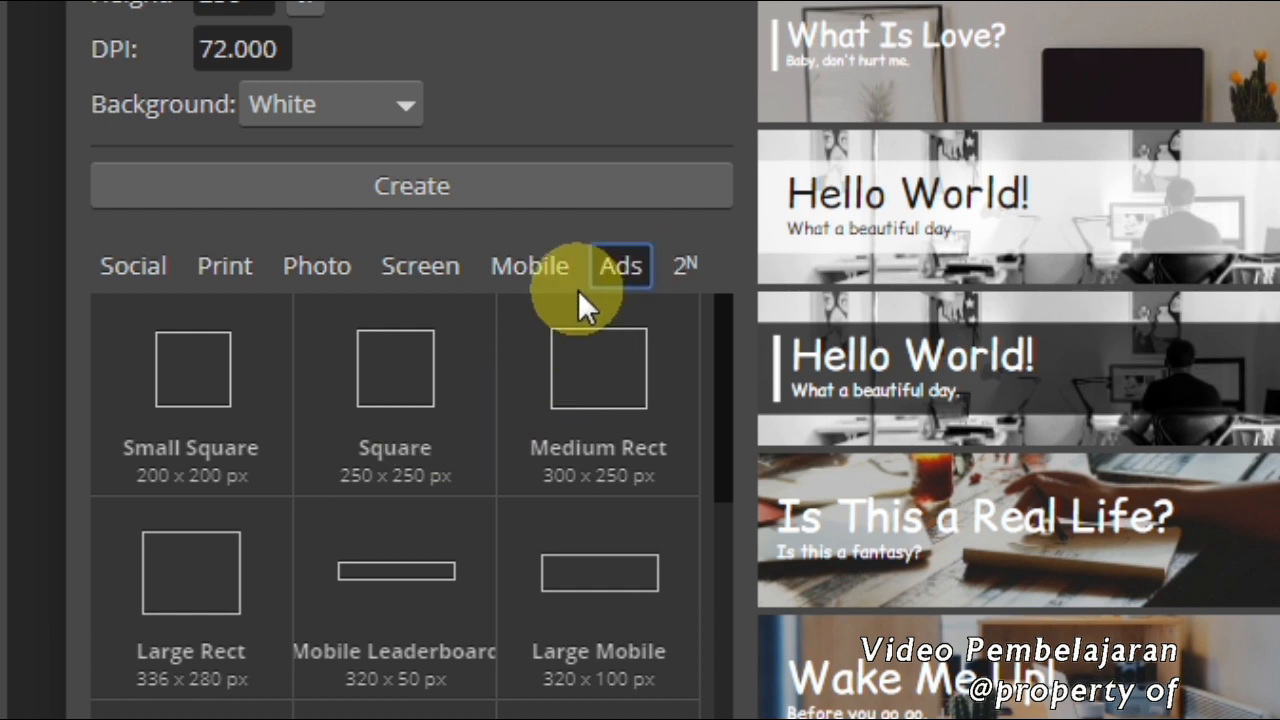
pyautogui.scroll(-4, 340, 525)
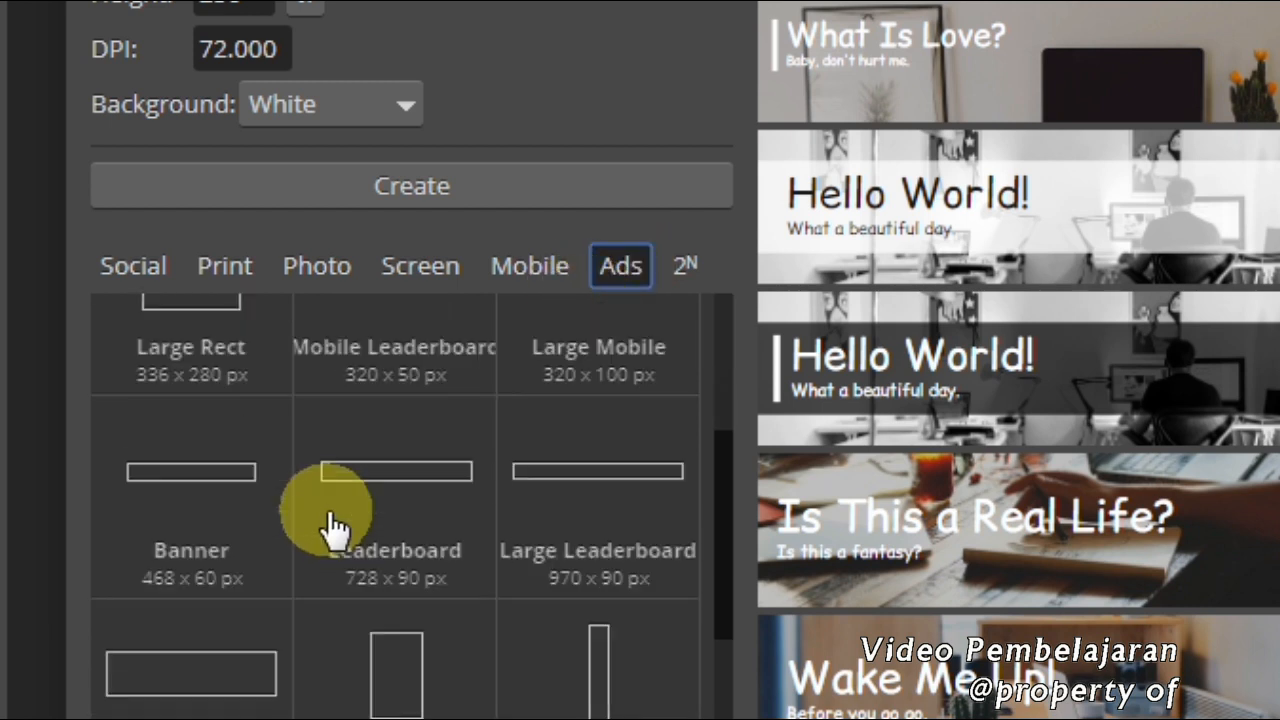
pyautogui.scroll(-1, 214, 625)
pyautogui.scroll(-1, 212, 580)
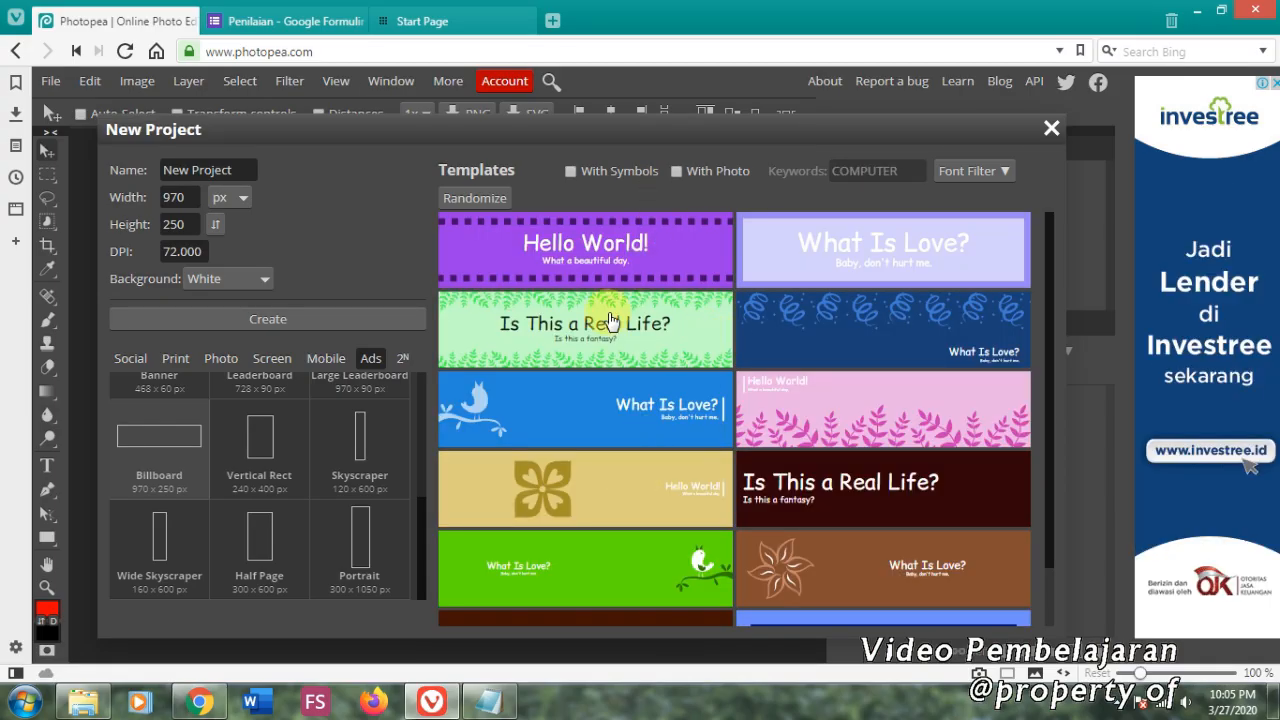
pyautogui.click(594, 251)
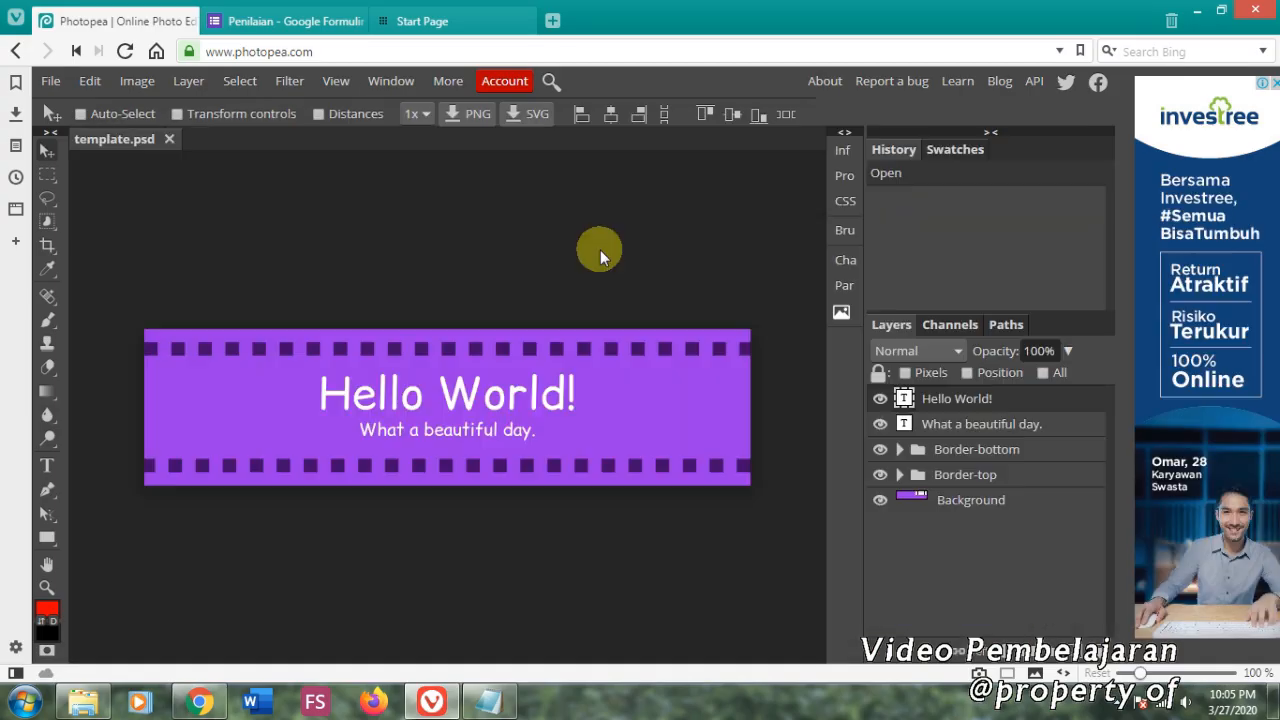
# Hide the Background, Border-top and Border-bottom layers of the template
pyautogui.click(880, 500)
pyautogui.click(881, 475)
pyautogui.click(880, 449)
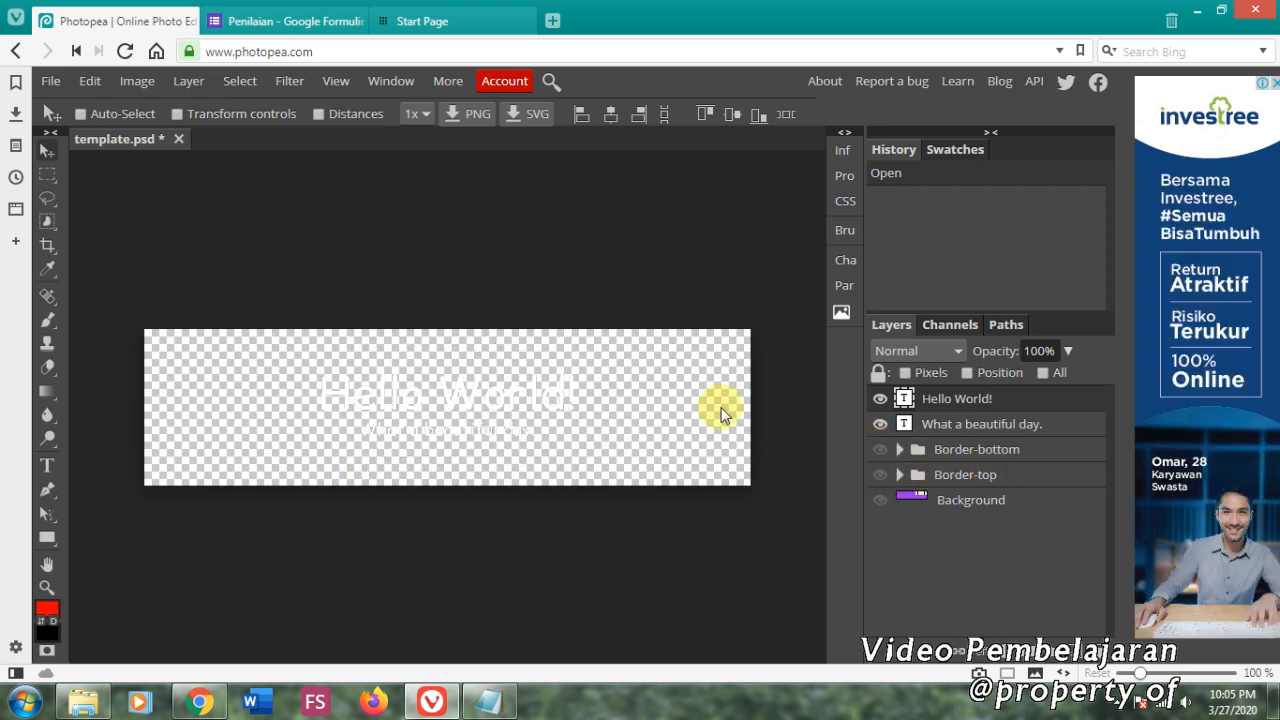
# Copy the PEMERINTAH KABUPATEN BEKASI letterhead text from the open Notepad window and return to the template in Photopea
pyautogui.click(489, 701)
pyautogui.moveTo(758, 317); pyautogui.dragTo(610, 275)
pyautogui.rightClick(650, 293)
pyautogui.click(690, 353)
pyautogui.click(508, 403)
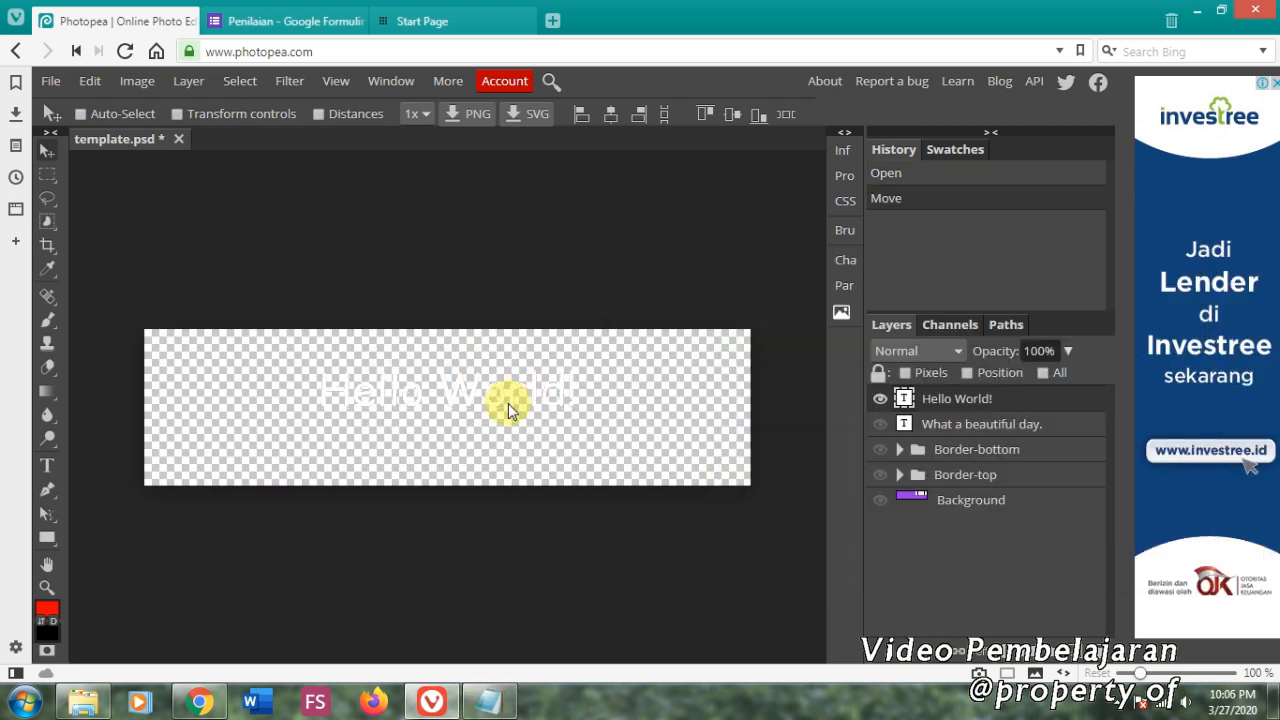
# Replace the Hello World! text on the banner with the copied letterhead text
pyautogui.click(47, 466)
pyautogui.click(378, 394)
pyautogui.hotkey('ctrl', 'a')
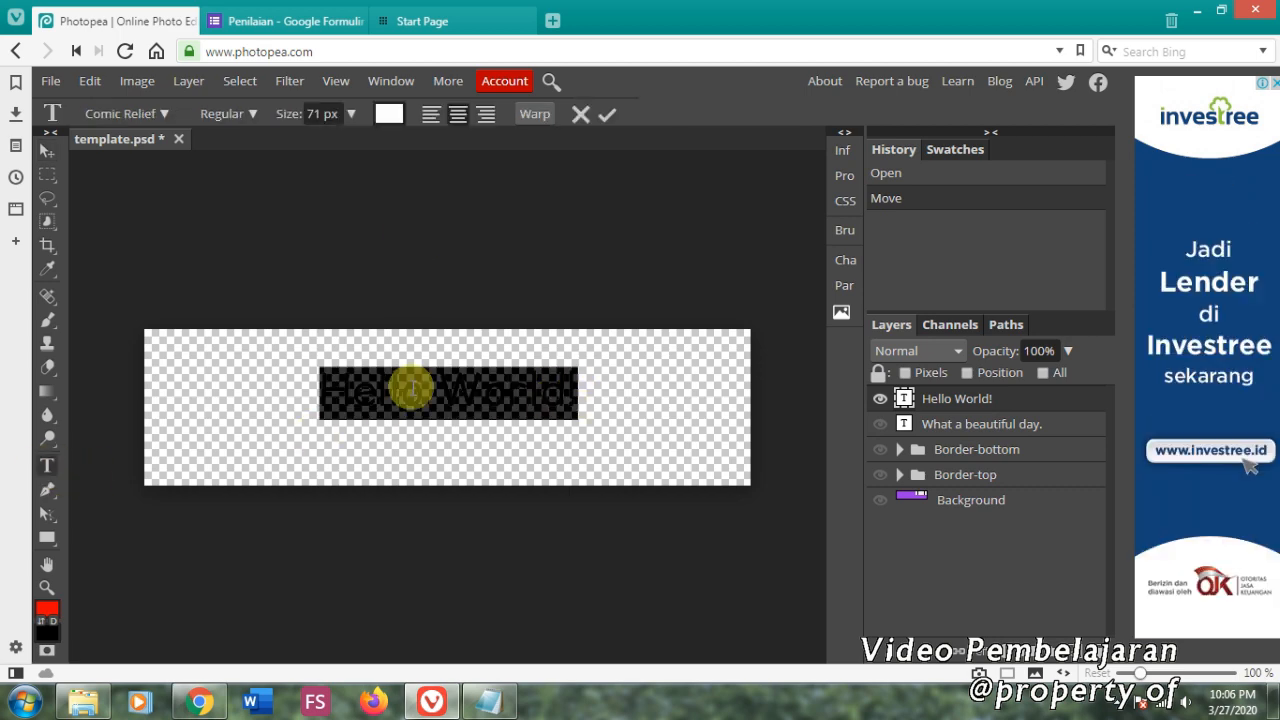
pyautogui.hotkey('ctrl', 'v')
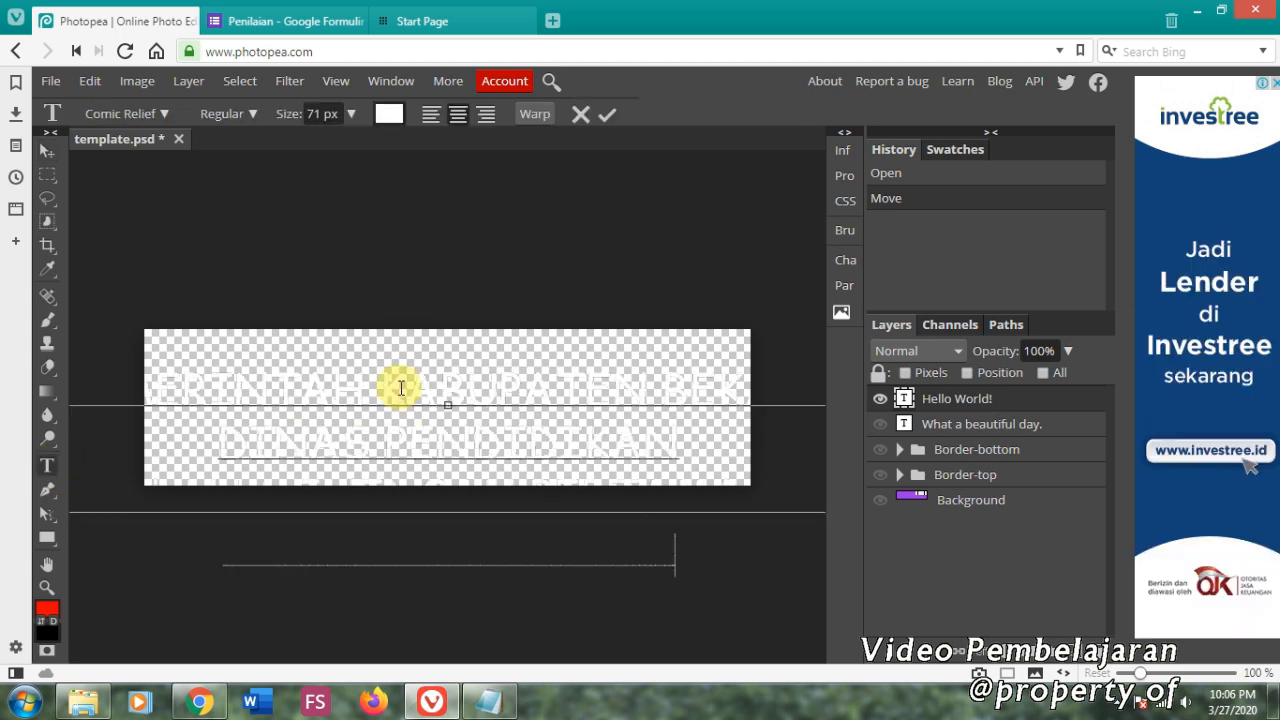
# Set the letterhead text to 35 px in black, and move it up slightly within the banner
pyautogui.hotkey('ctrl', 'a')
pyautogui.moveTo(292, 112); pyautogui.dragTo(273, 115)
pyautogui.click(389, 114)
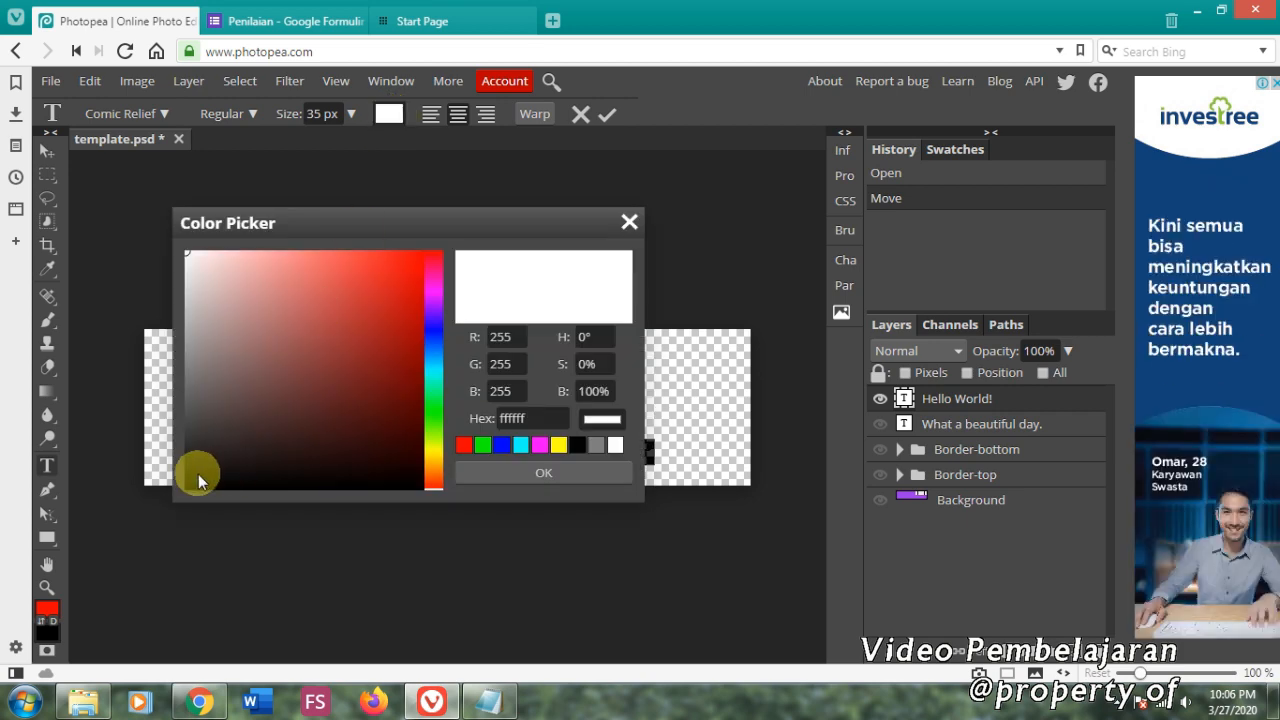
pyautogui.click(202, 475)
pyautogui.click(543, 473)
pyautogui.click(607, 115)
pyautogui.click(47, 151)
pyautogui.moveTo(492, 452); pyautogui.dragTo(494, 426)
# Open the LOGO KABUPATEN image from the Desktop folder, place it in the banner and shift it towards the left end
pyautogui.click(50, 81)
pyautogui.click(80, 134)
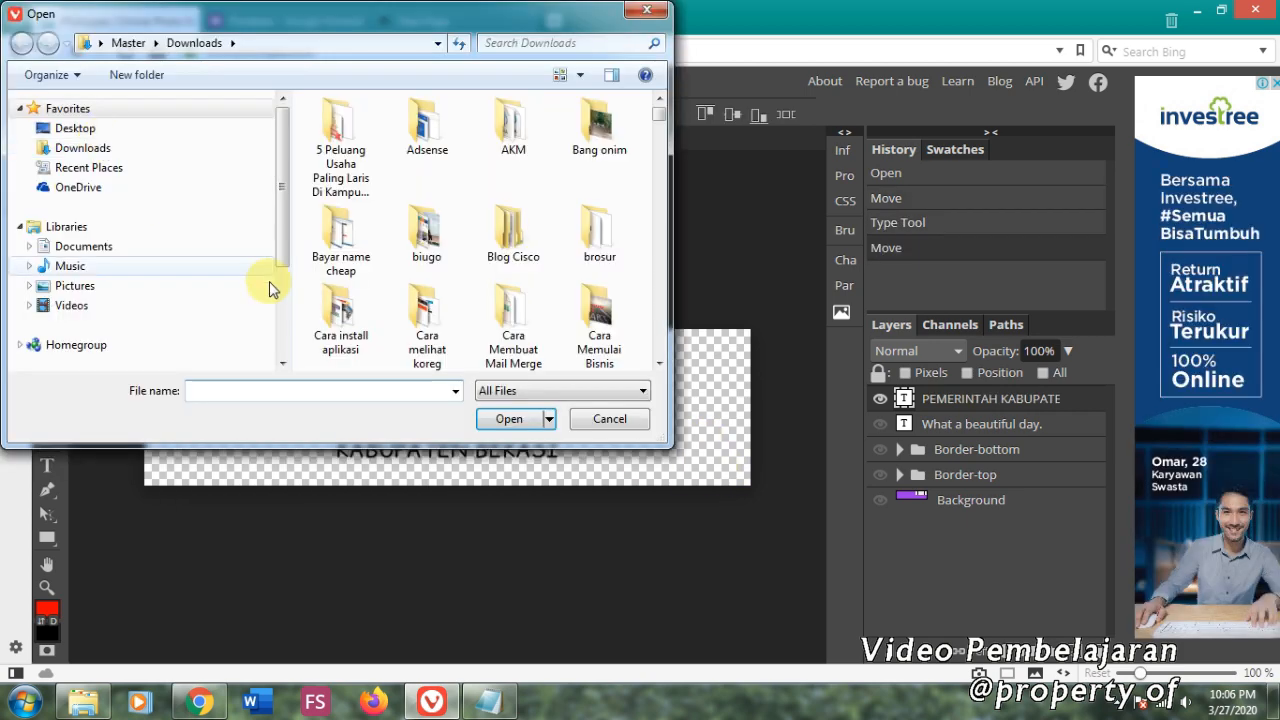
pyautogui.scroll(-3, 150, 250)
pyautogui.click(76, 277)
pyautogui.scroll(-5, 560, 230)
pyautogui.scroll(3, 150, 200)
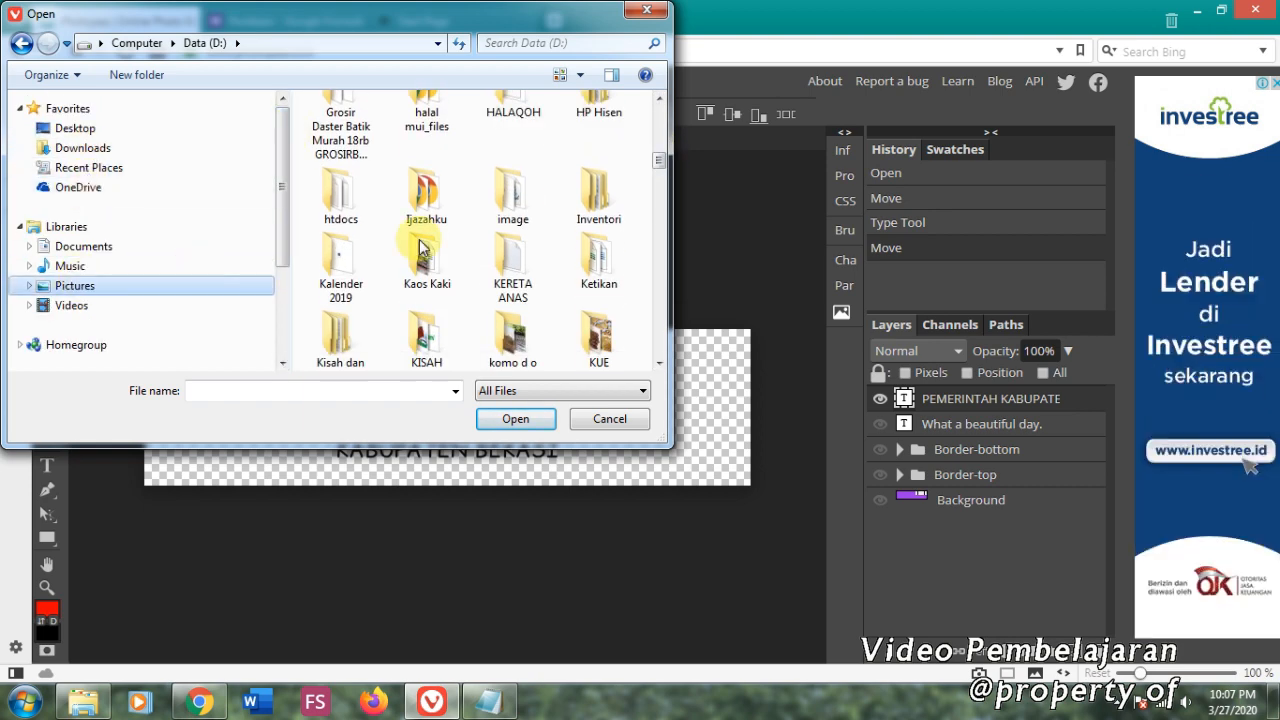
pyautogui.click(75, 128)
pyautogui.write('LO')
pyautogui.click(334, 411)
pyautogui.click(500, 419)
pyautogui.moveTo(498, 420); pyautogui.dragTo(300, 426)
# Use Free Transform to shrink the logo to about the text block's height and place it left of the letterhead text
pyautogui.click(89, 81)
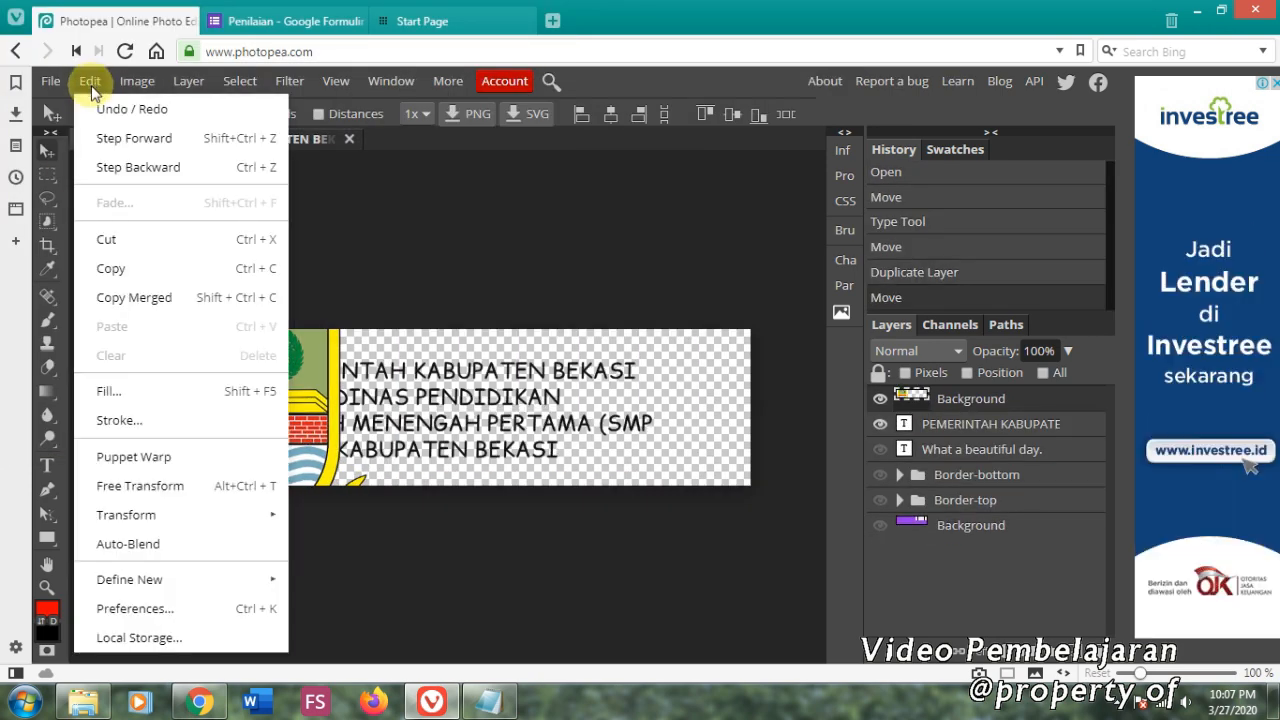
pyautogui.click(145, 483)
pyautogui.moveTo(380, 553); pyautogui.dragTo(193, 382)
pyautogui.moveTo(172, 358); pyautogui.dragTo(216, 406)
pyautogui.click(744, 115)
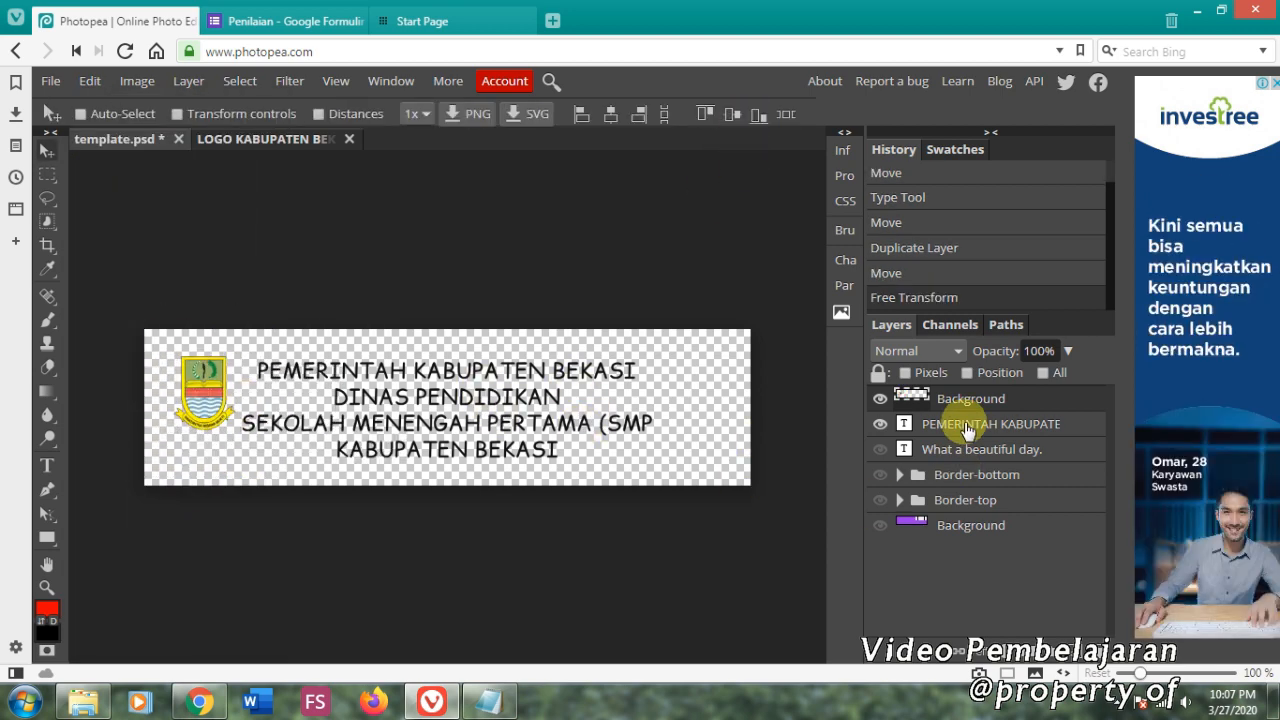
# Move the letterhead text slightly to the right and shift the logo closer to it
pyautogui.click(893, 422)
pyautogui.moveTo(492, 420); pyautogui.dragTo(526, 414)
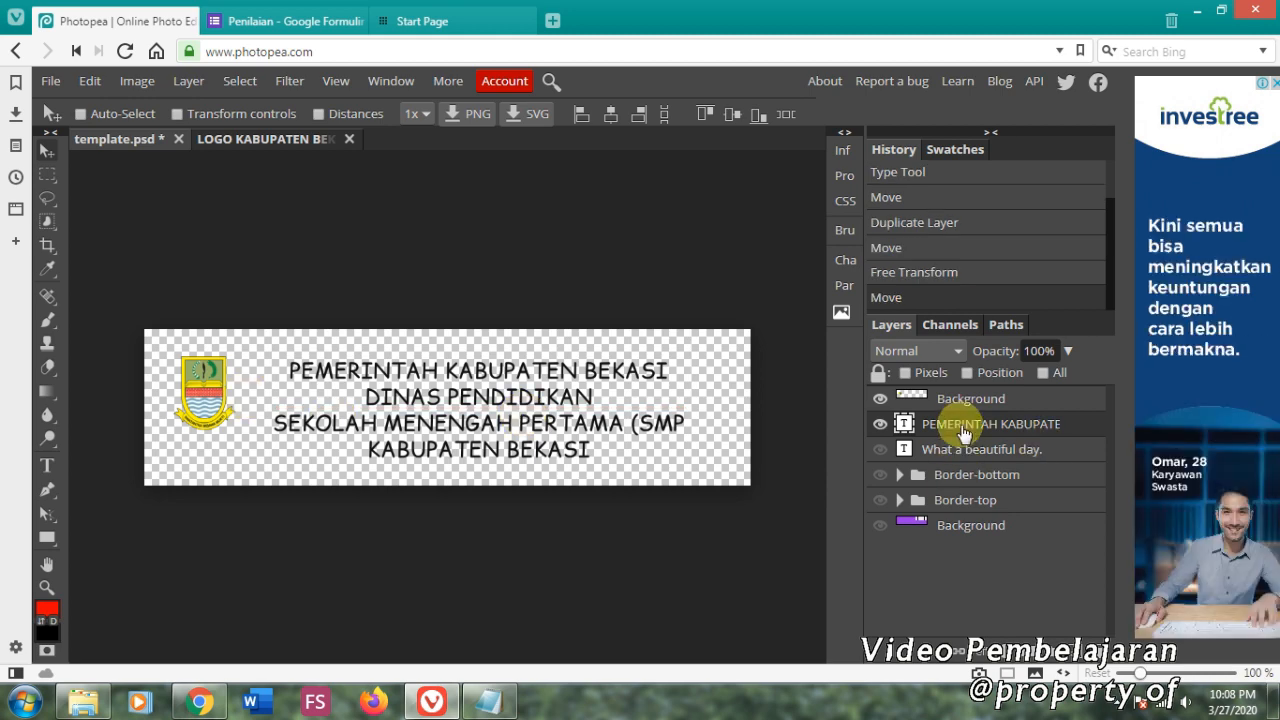
pyautogui.moveTo(209, 398); pyautogui.dragTo(238, 409)
pyautogui.click(985, 399)
# Export the banner as a 970 x 250 px PNG at 100% quality and save it to the computer
pyautogui.click(56, 82)
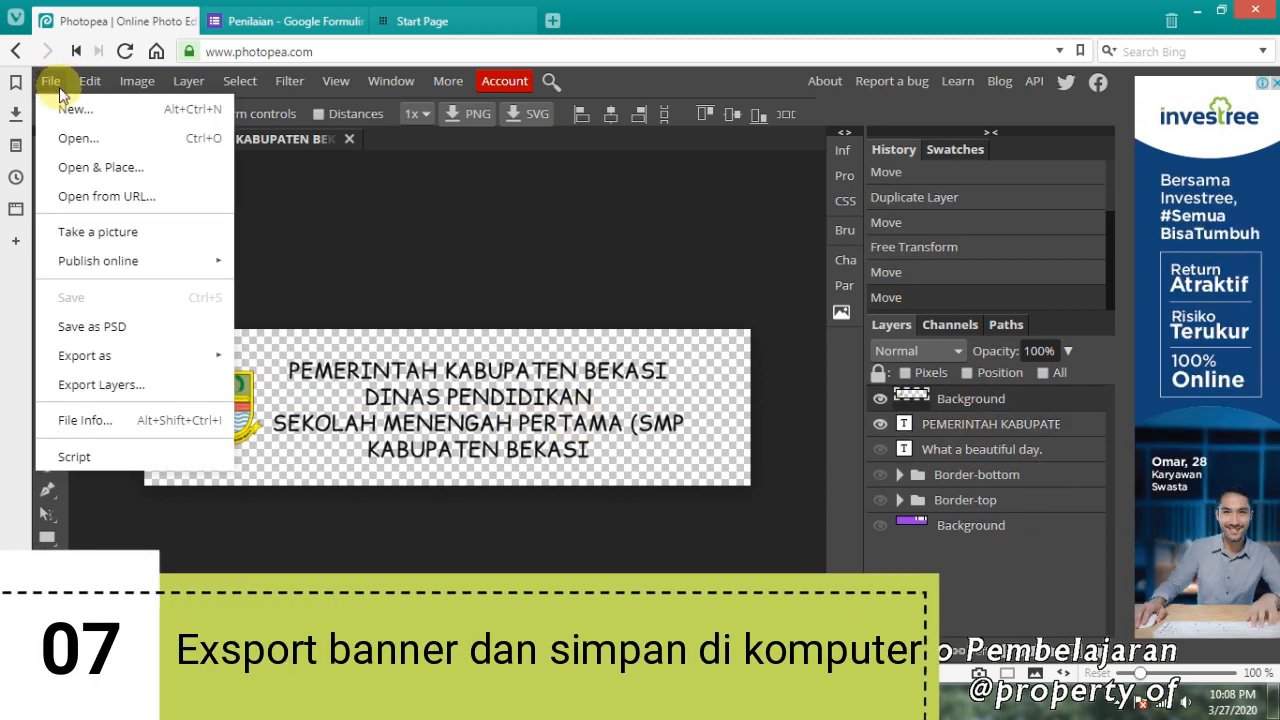
pyautogui.moveTo(115, 358)
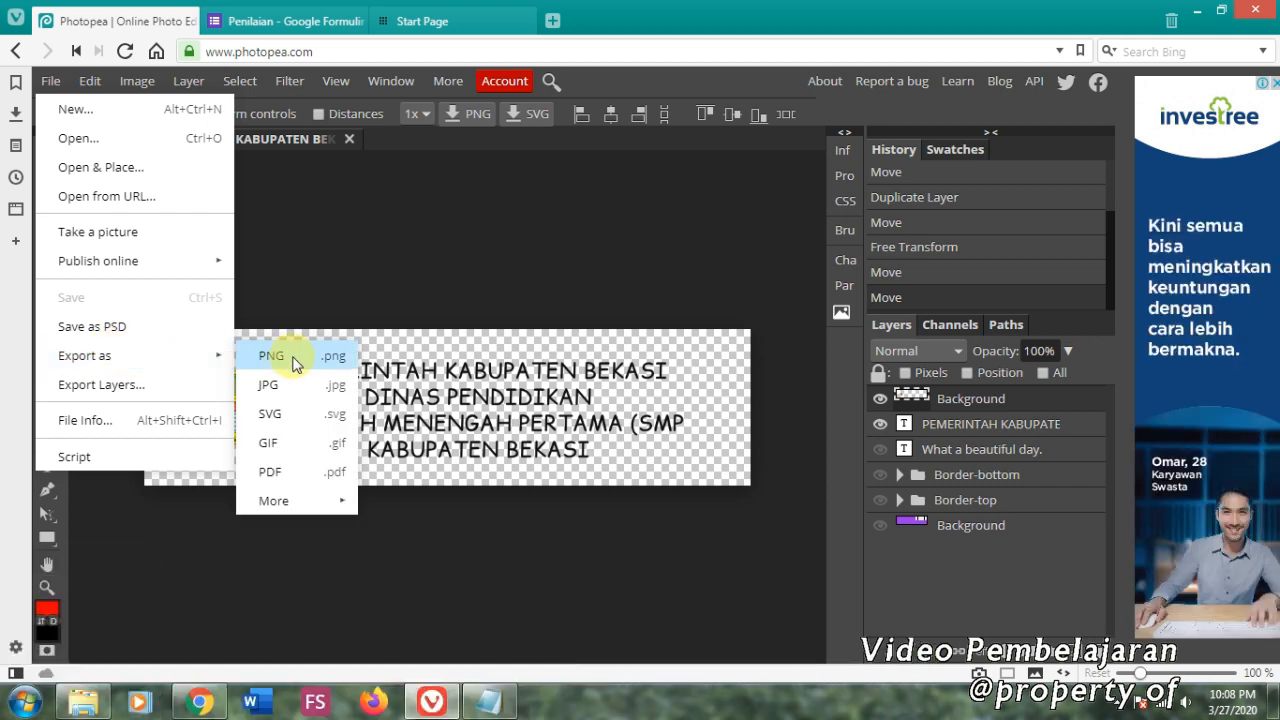
pyautogui.click(294, 360)
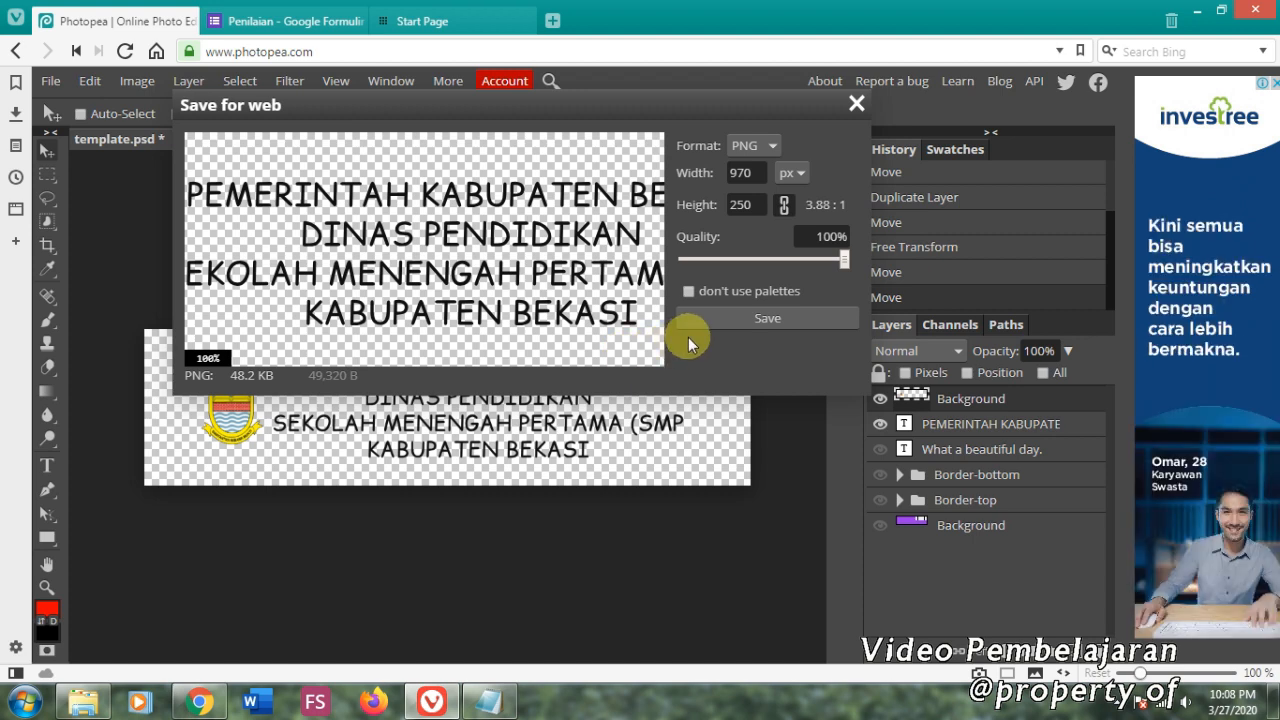
pyautogui.click(709, 316)
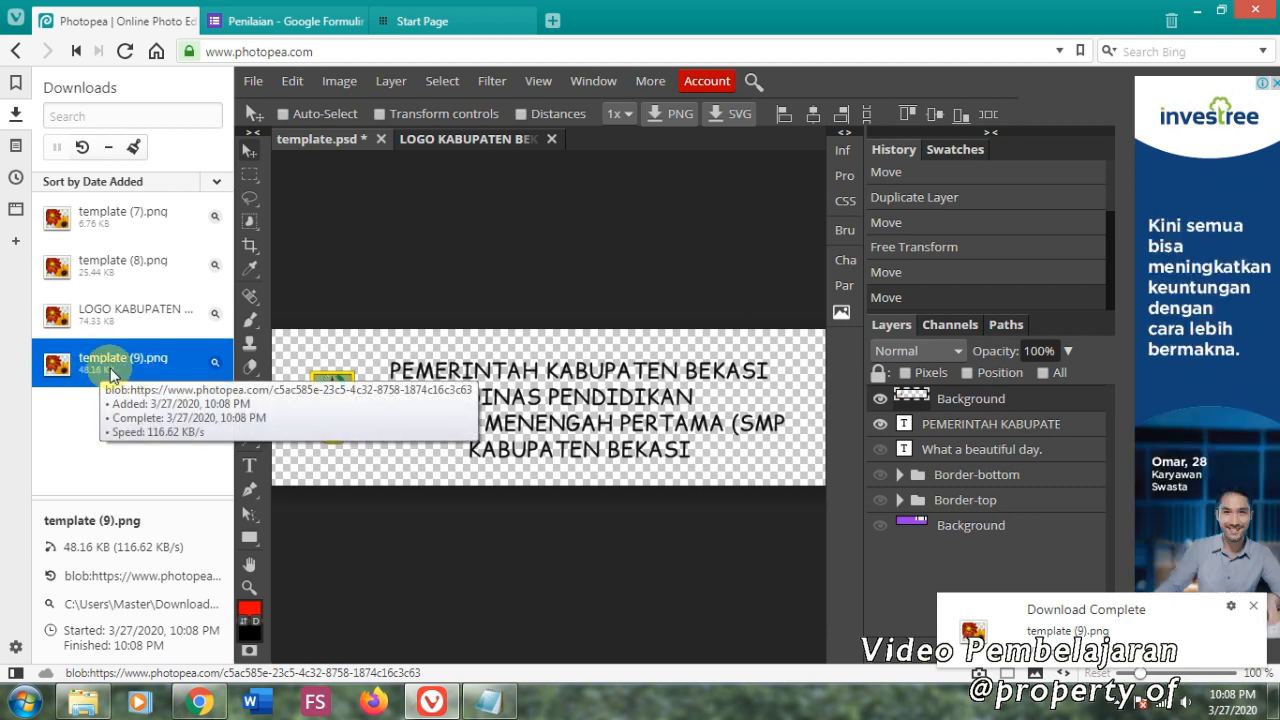
# Switch to the Penilaian form and upload template (9) from the Downloads folder as the theme's header image
pyautogui.click(268, 22)
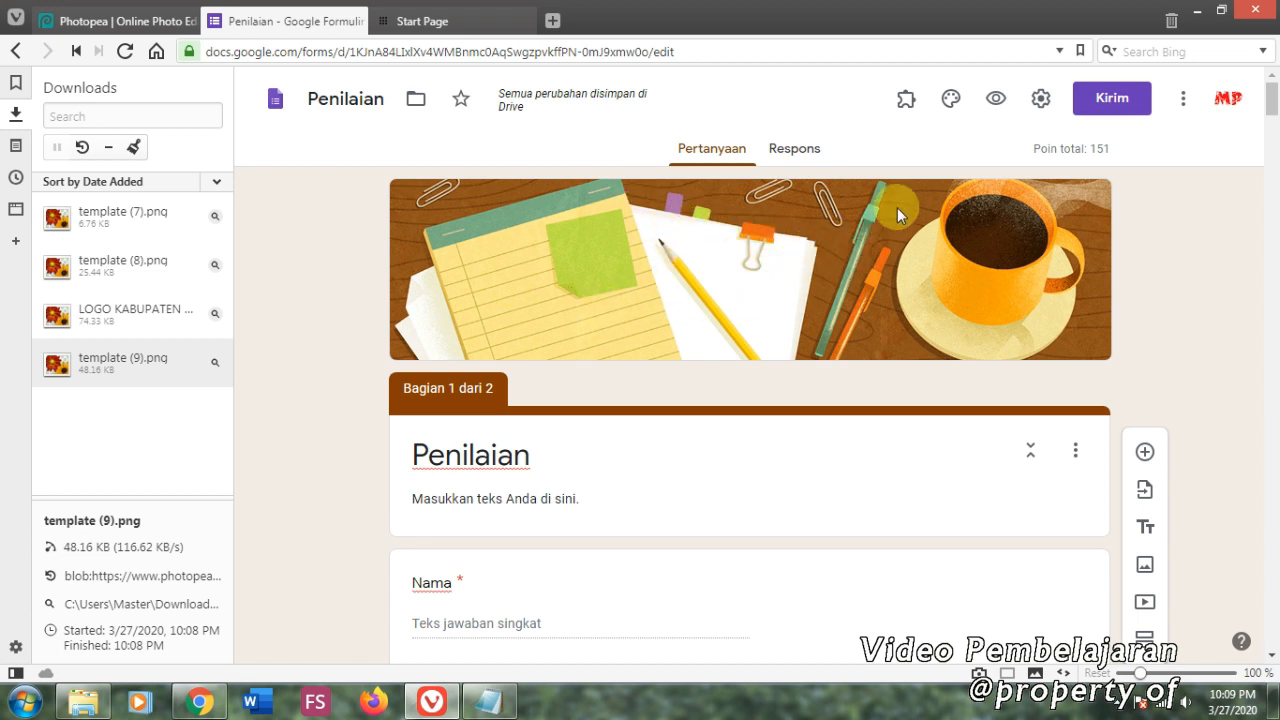
pyautogui.click(951, 99)
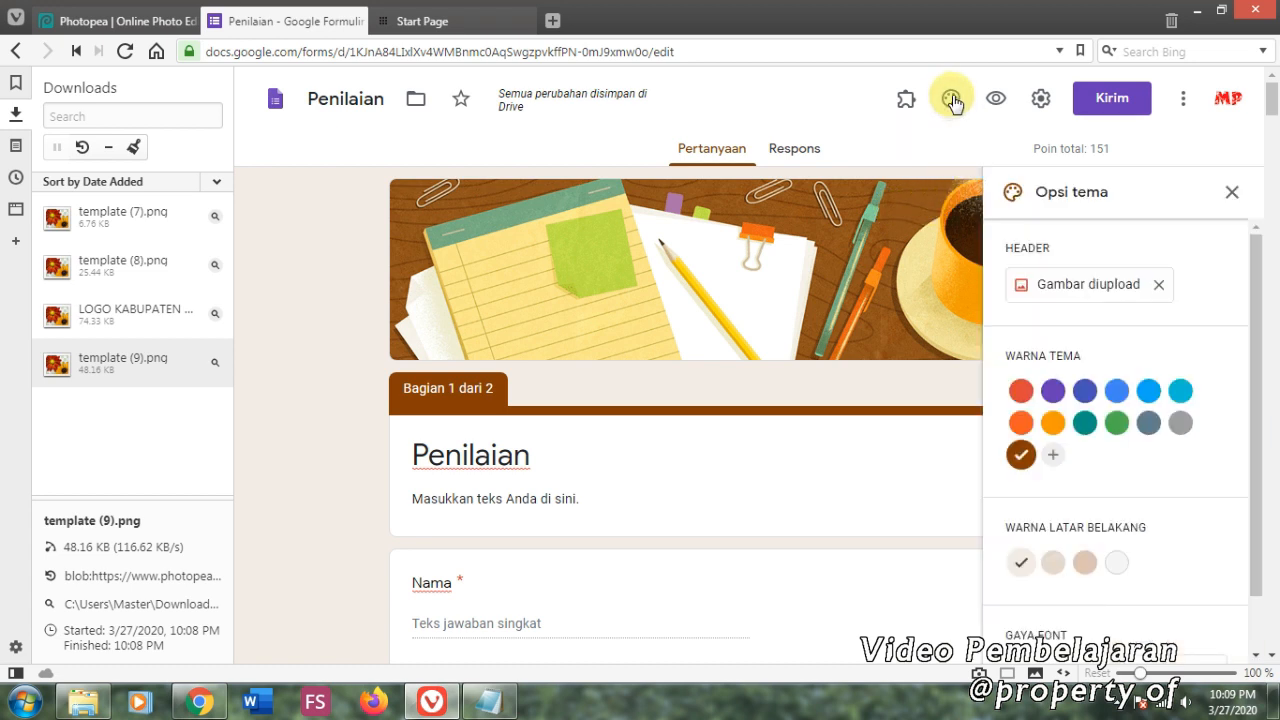
pyautogui.click(1130, 287)
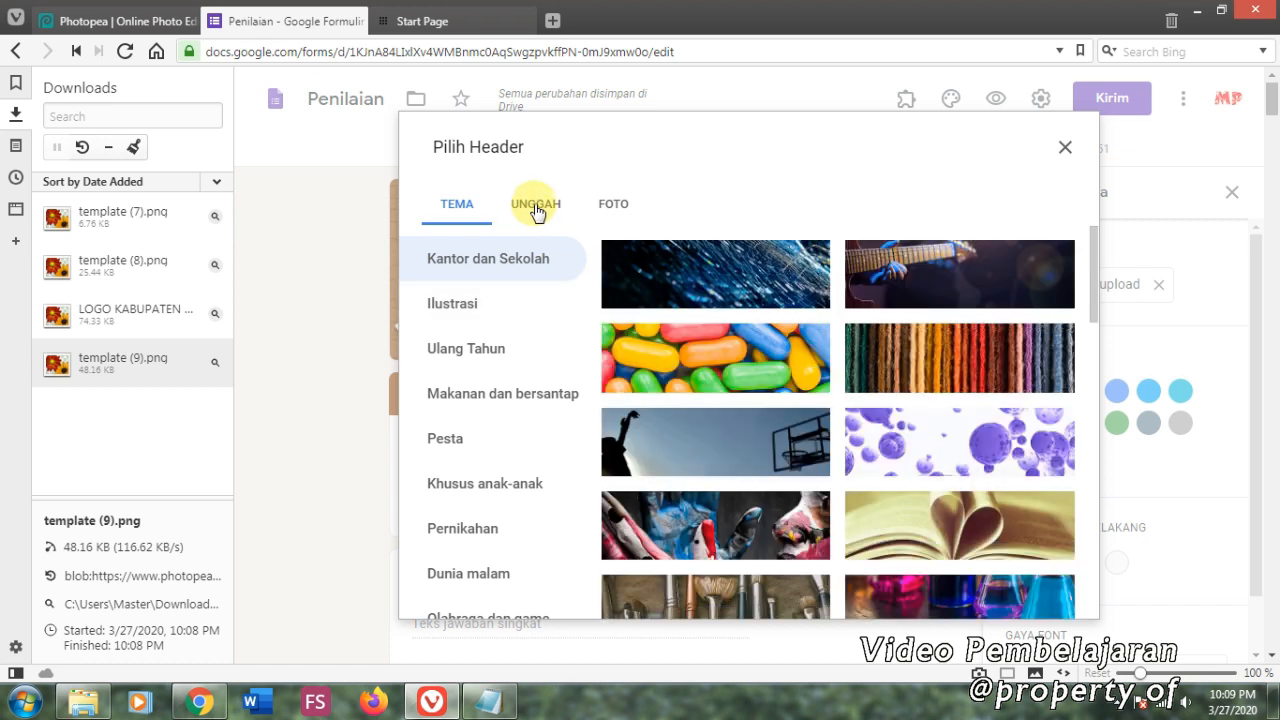
pyautogui.click(536, 207)
pyautogui.click(735, 482)
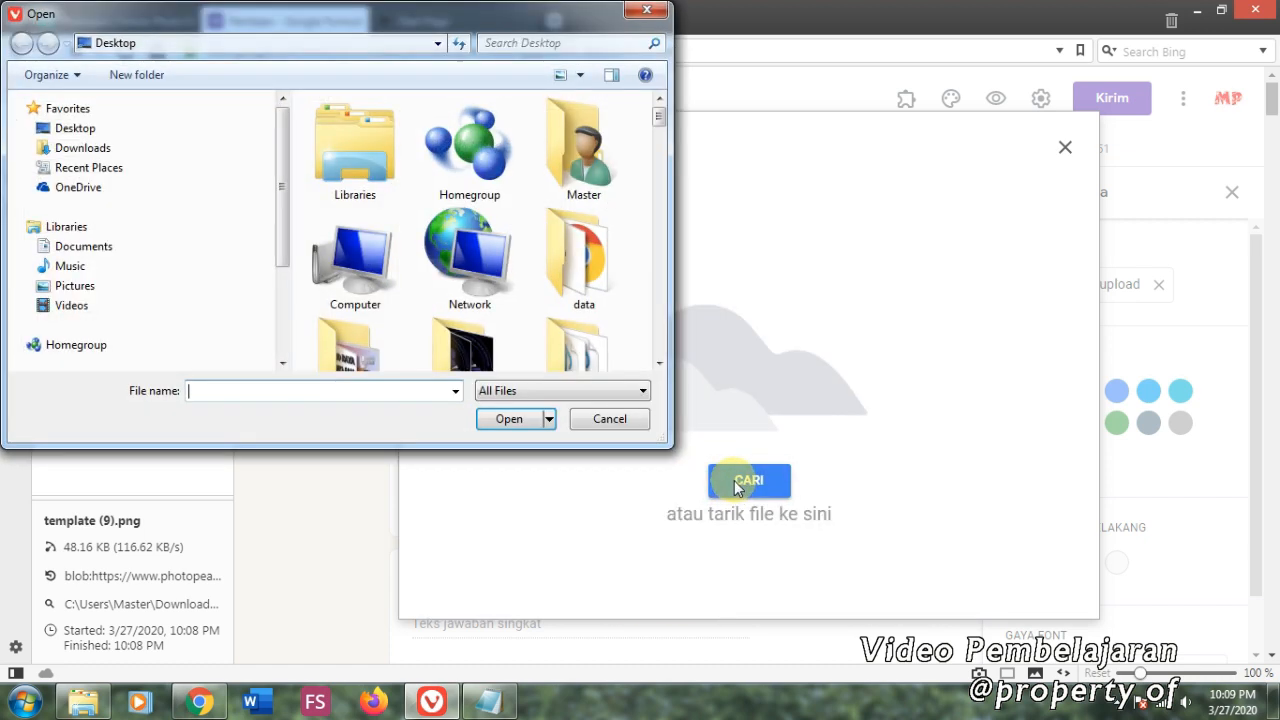
pyautogui.click(78, 148)
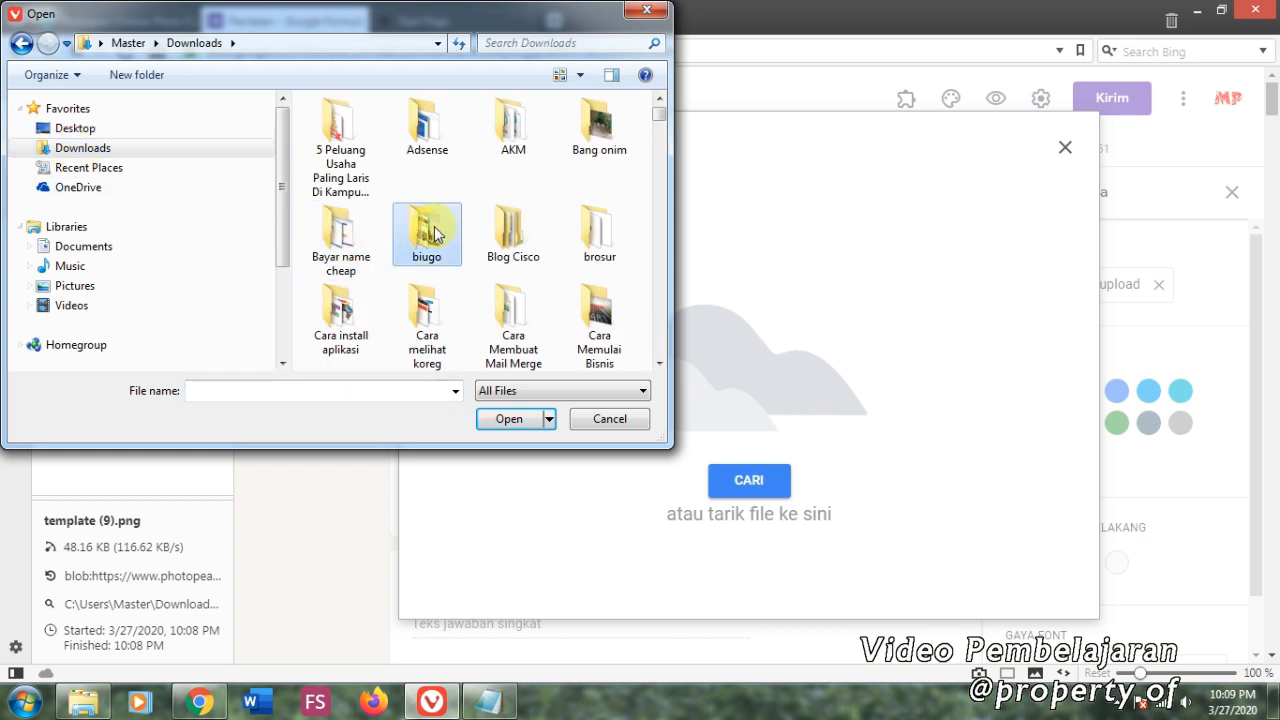
pyautogui.scroll(-5, 435, 233)
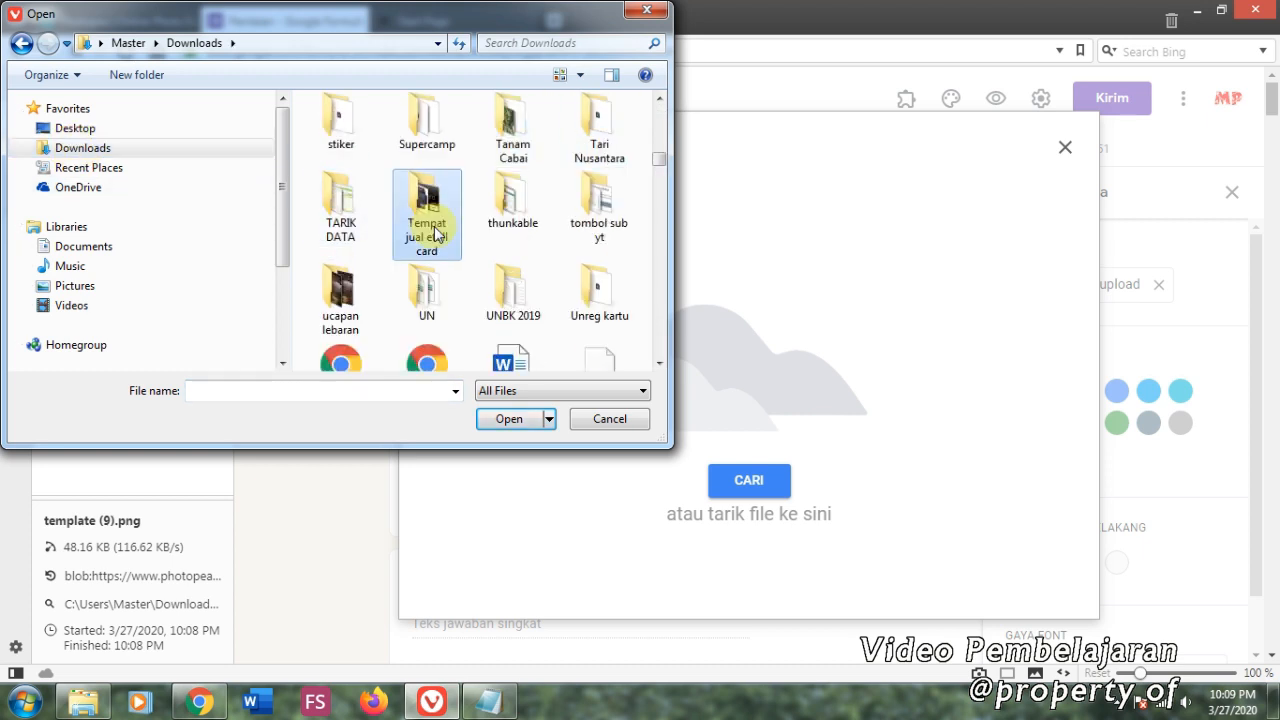
pyautogui.press('t')
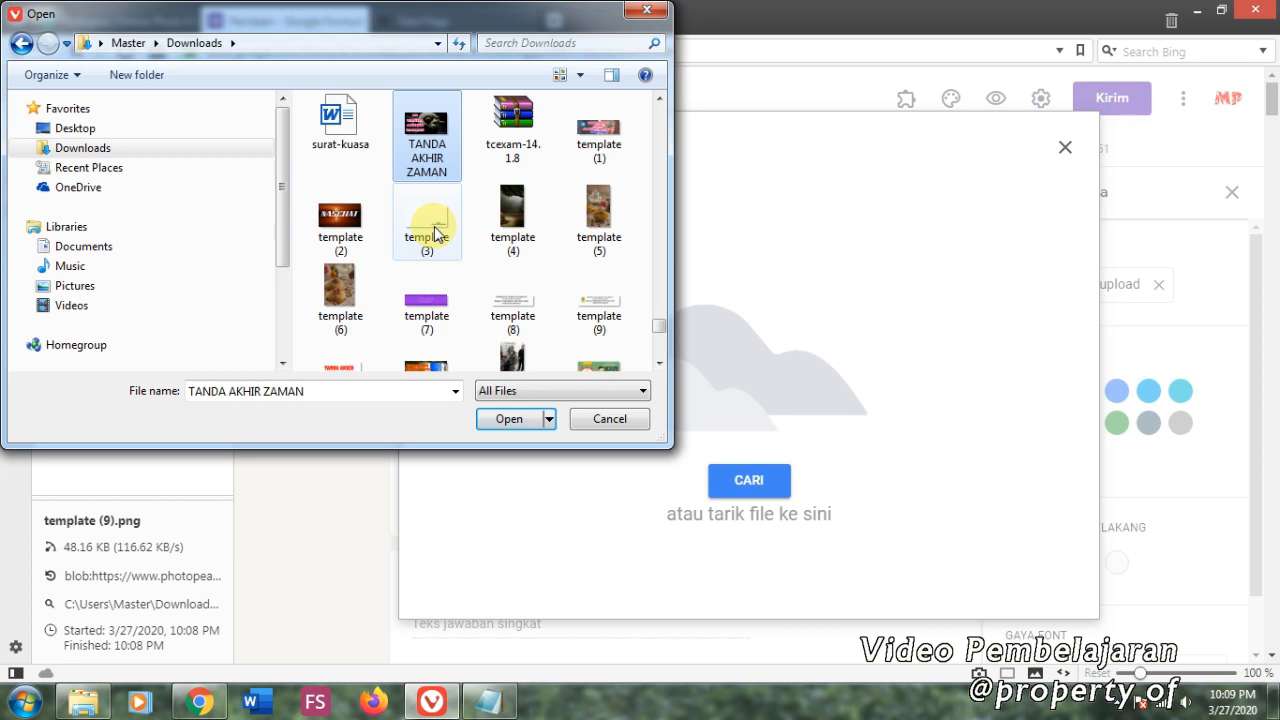
pyautogui.doubleClick(598, 308)
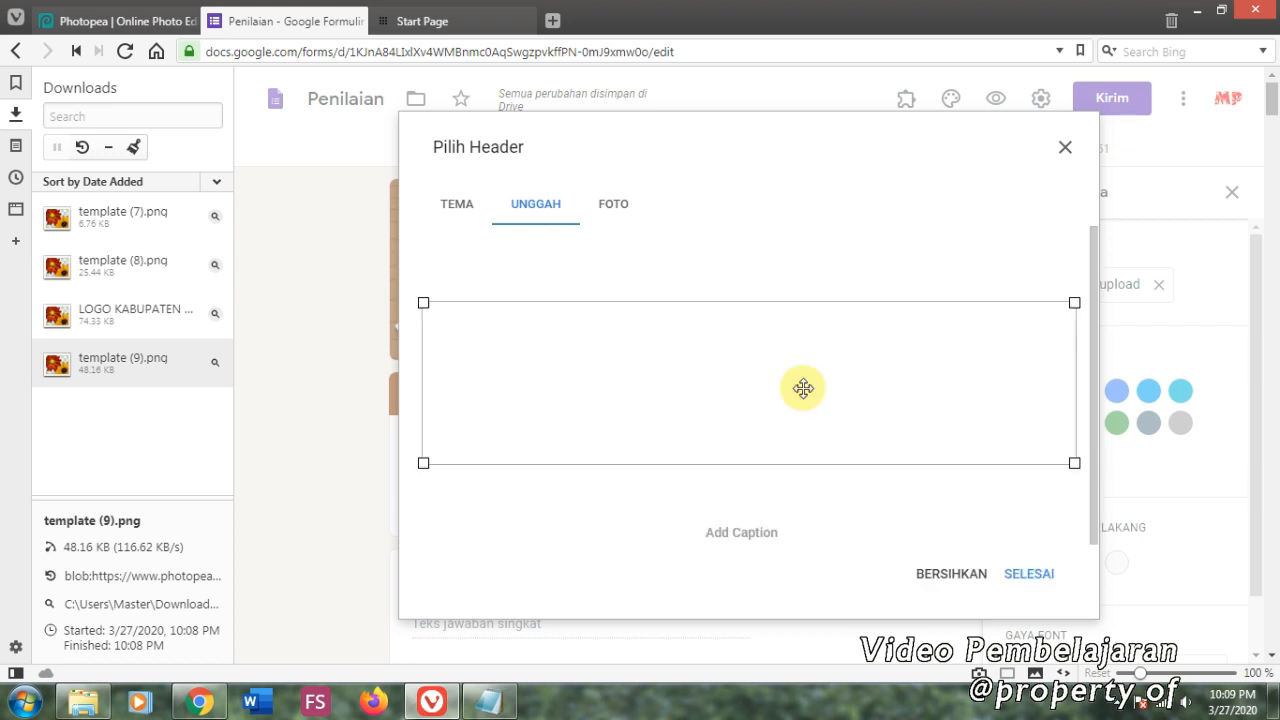
pyautogui.click(1030, 576)
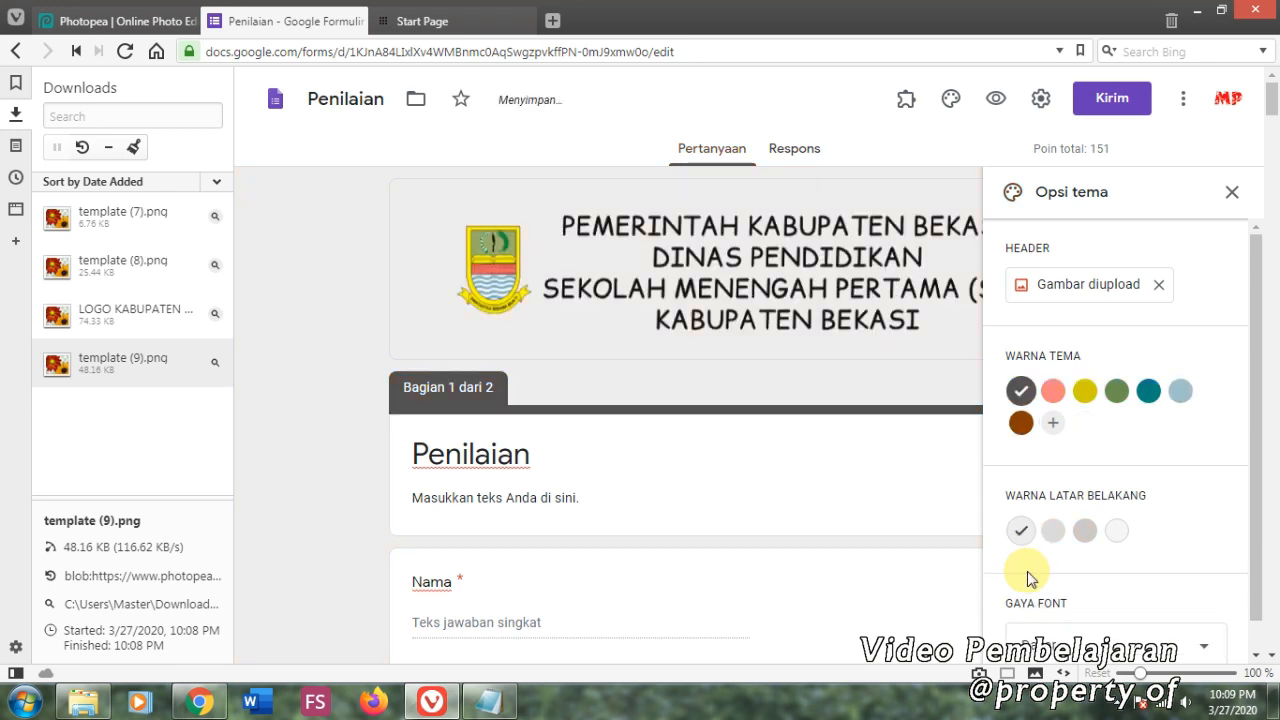
# Try the light blue theme colour, then add the custom grey #c9c3c3 as the form's theme colour and close the theme options
pyautogui.click(1178, 398)
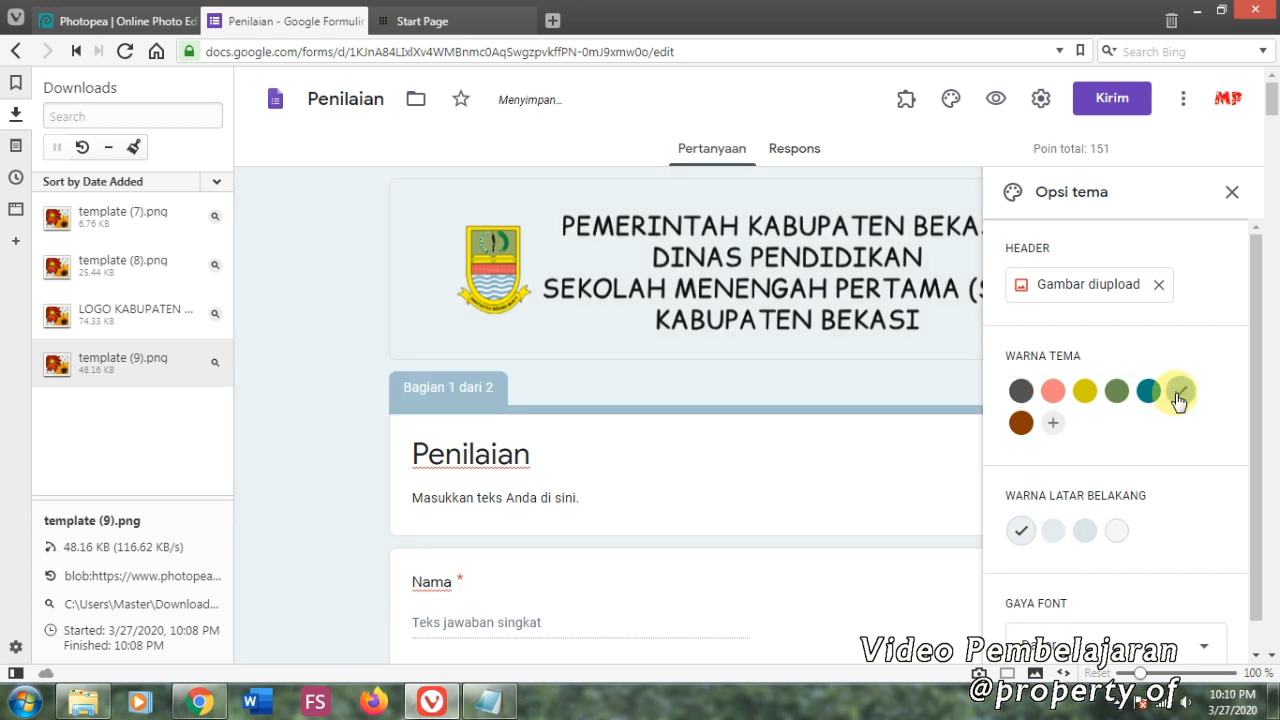
pyautogui.click(1052, 423)
pyautogui.click(1036, 426)
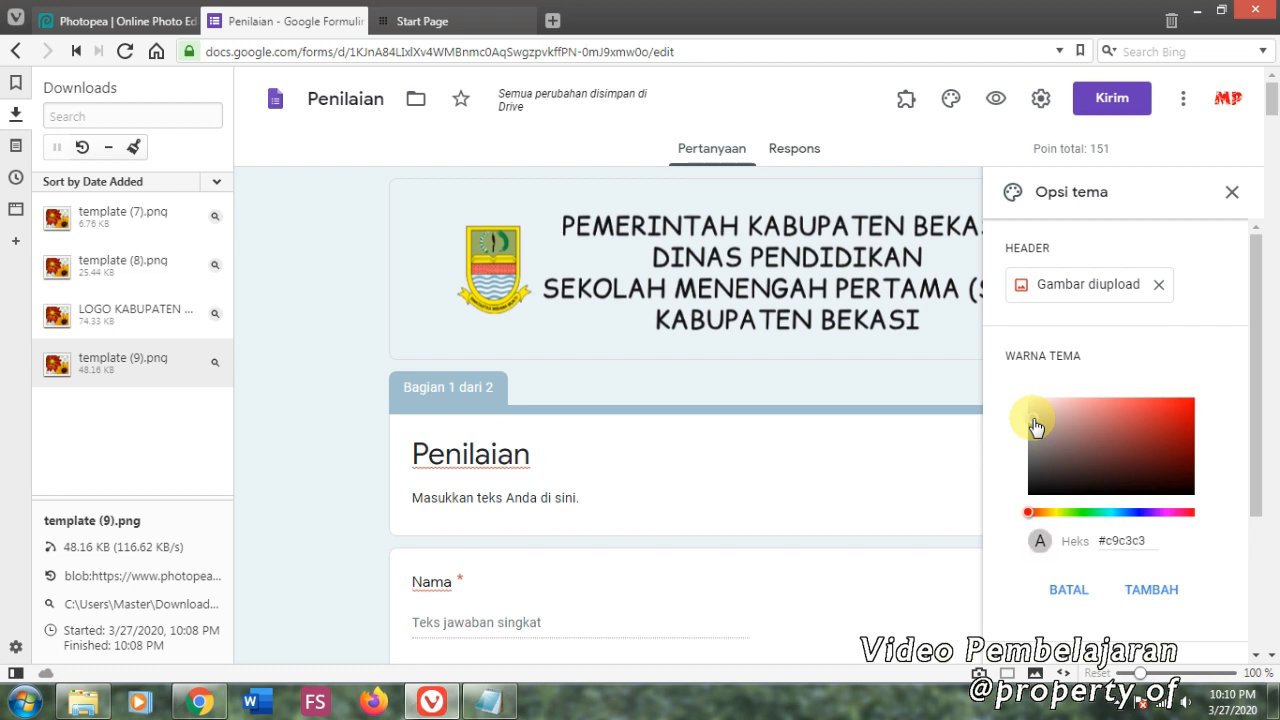
pyautogui.click(1148, 590)
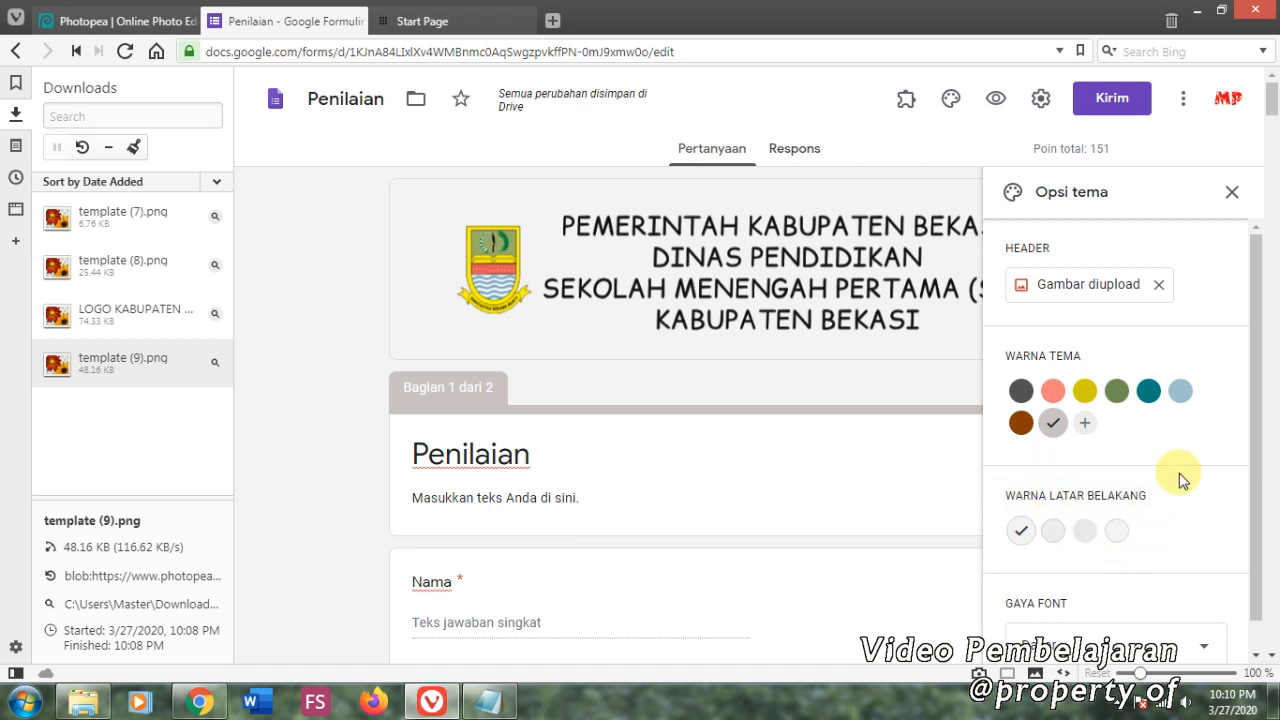
pyautogui.click(1232, 192)
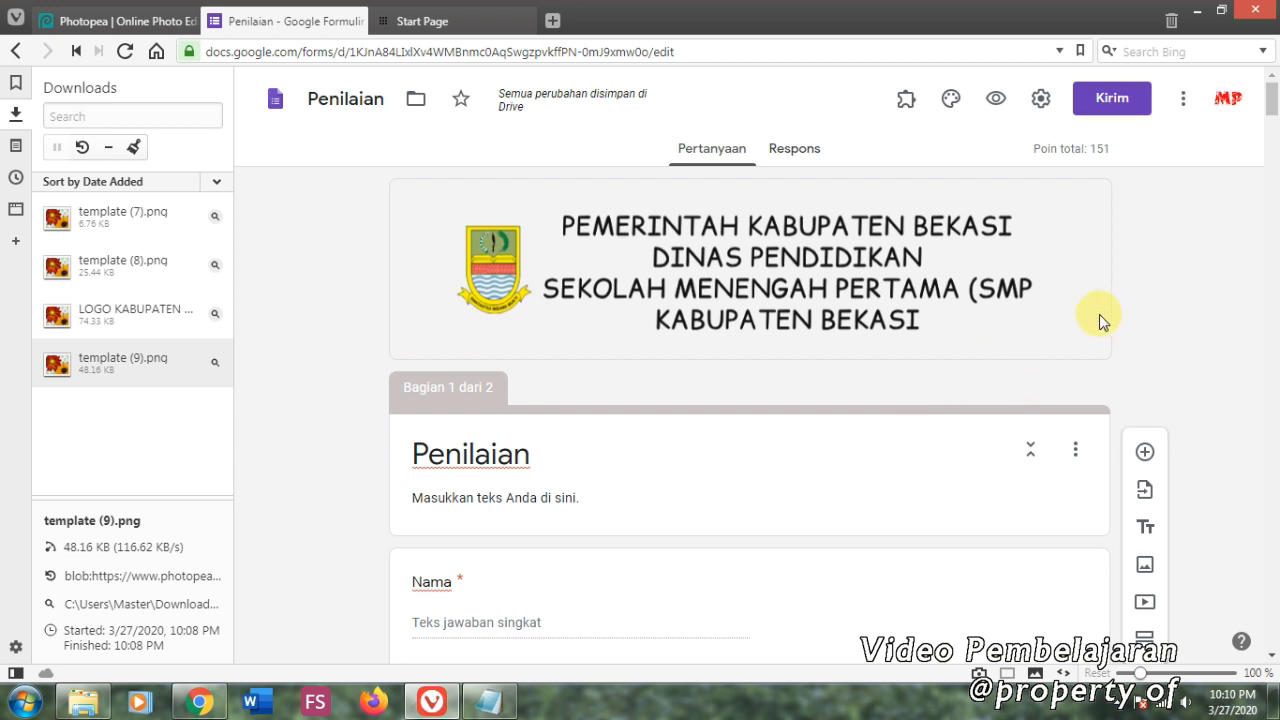
# Switch to the Notepad notes and copy only the UJIAN SEKOLAH title line
pyautogui.click(489, 700)
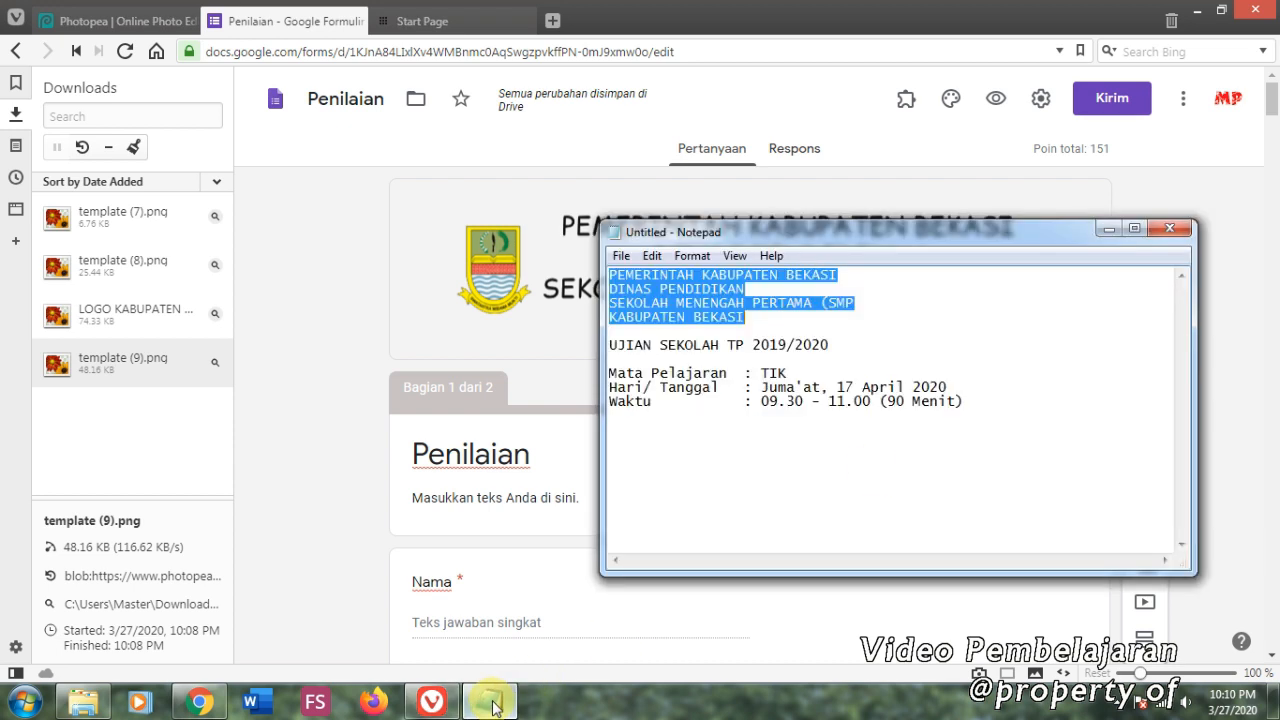
pyautogui.moveTo(966, 401); pyautogui.dragTo(626, 354)
pyautogui.rightClick(628, 340)
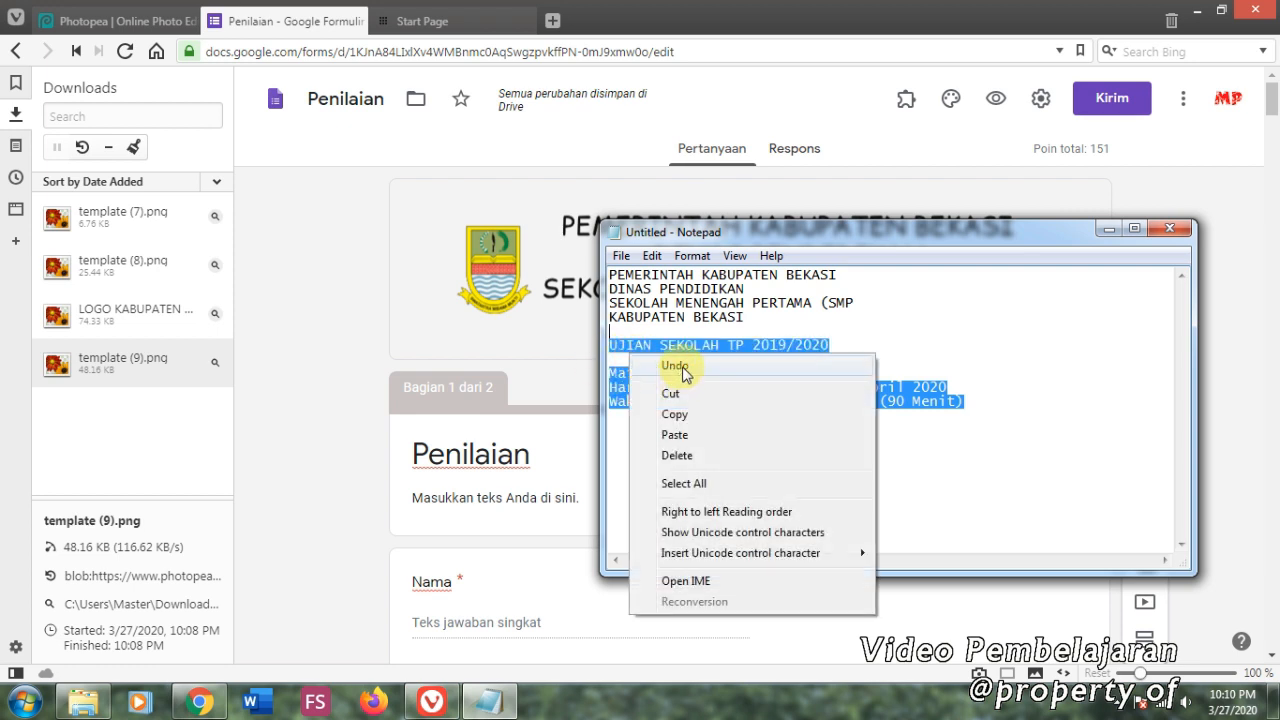
pyautogui.click(675, 366)
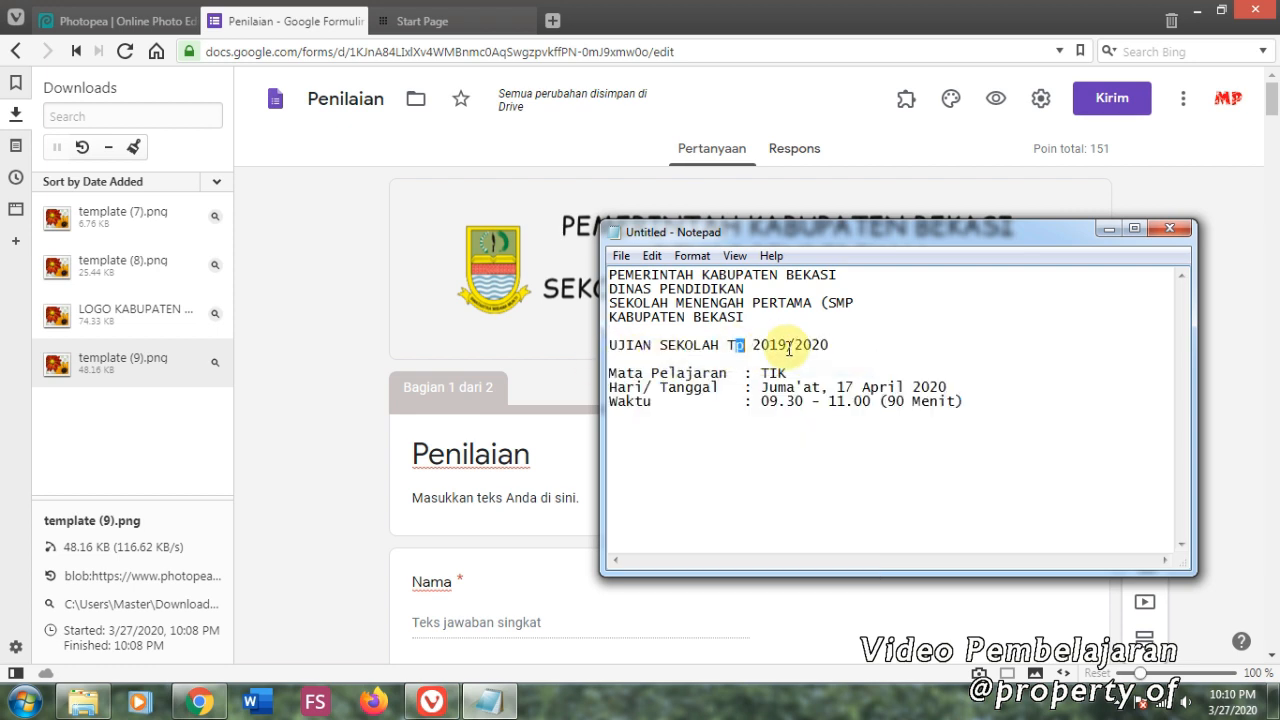
pyautogui.moveTo(830, 345); pyautogui.dragTo(607, 344)
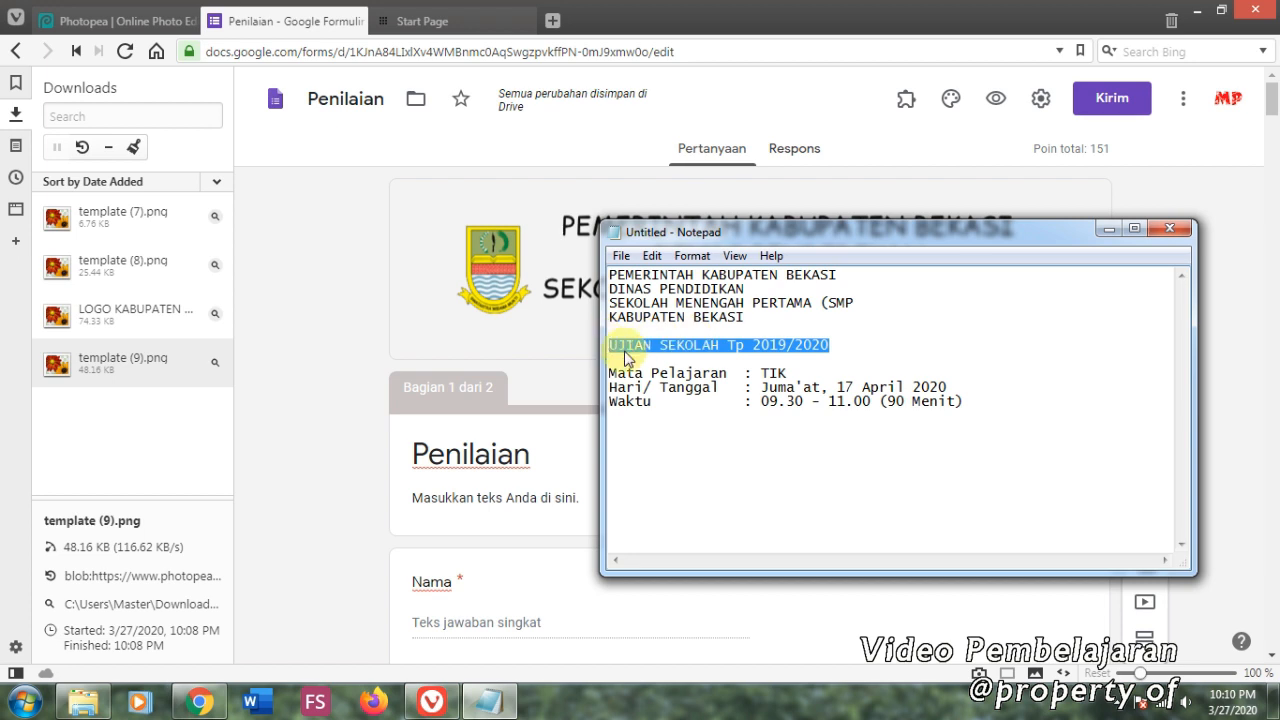
pyautogui.rightClick(626, 351)
pyautogui.click(668, 416)
# Replace the form title Penilaian with the copied line and correct it to read UJIAN SEKOLAH TP 2019/2020
pyautogui.doubleClick(500, 458)
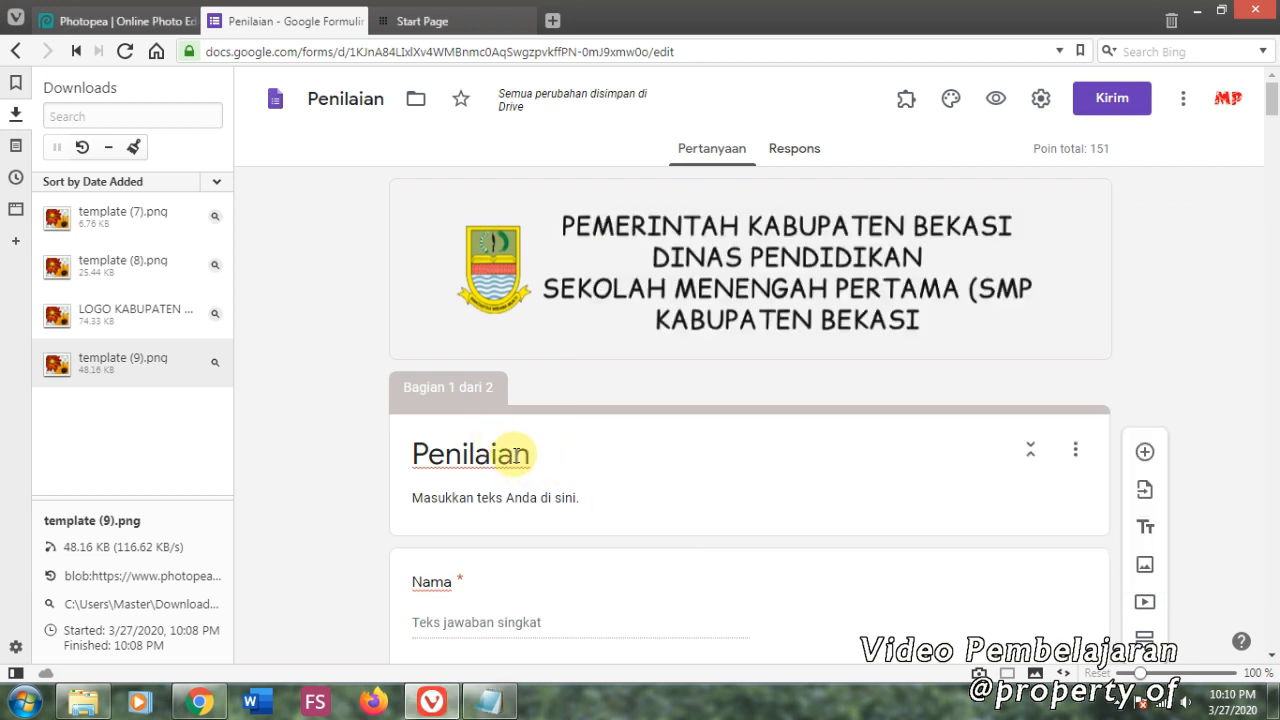
pyautogui.rightClick(503, 460)
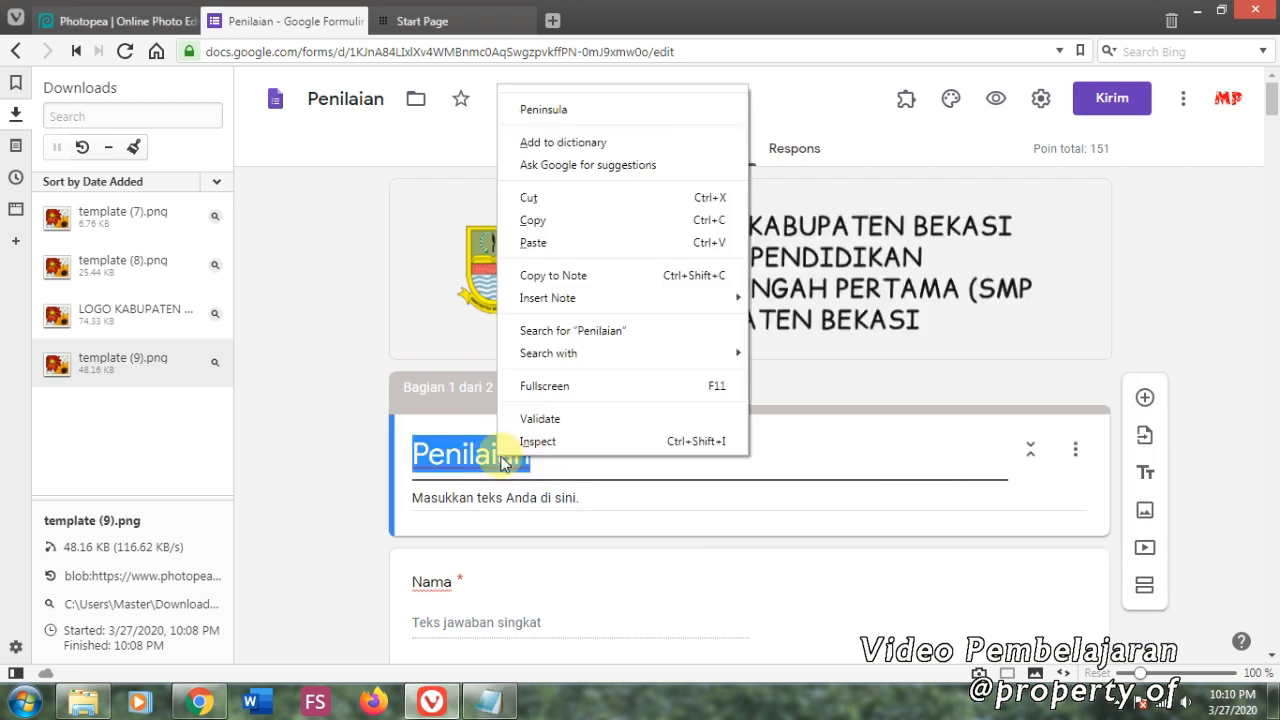
pyautogui.click(545, 243)
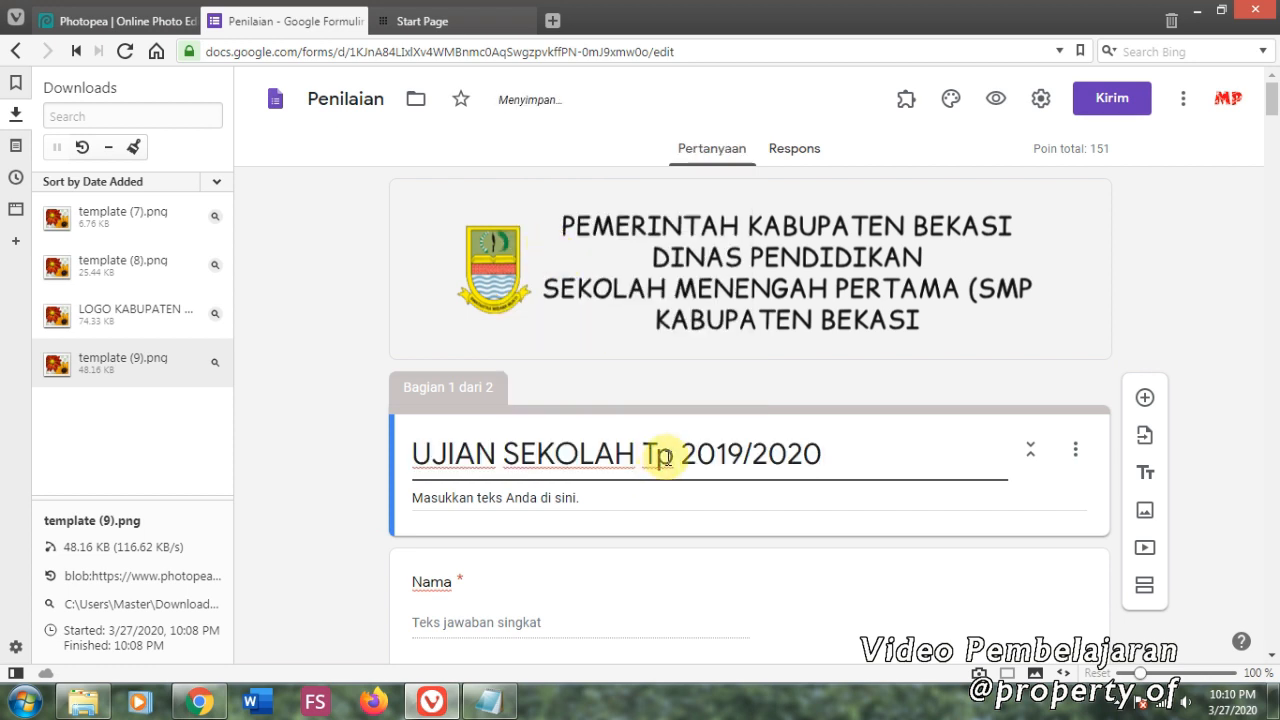
pyautogui.press('BackSpace')
pyautogui.write('P')
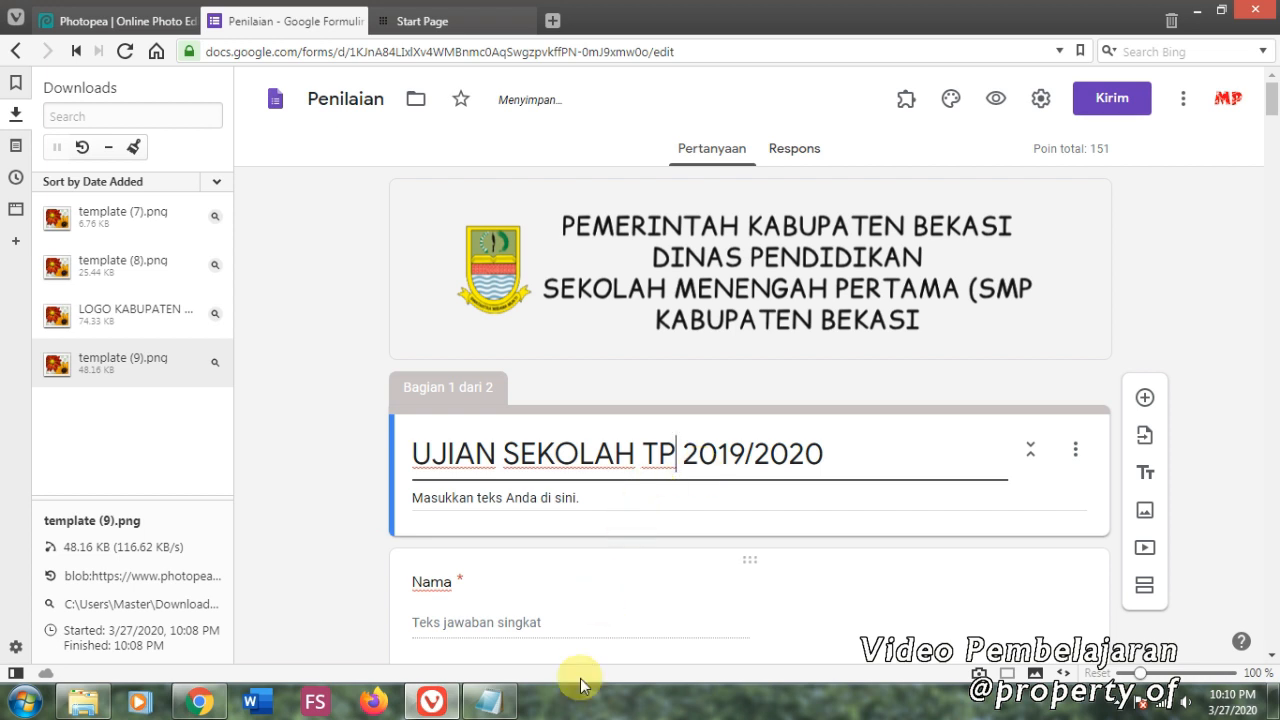
# Copy the Mata Pelajaran, Hari/ Tanggal and Waktu lines from the Notepad notes
pyautogui.click(488, 700)
pyautogui.moveTo(965, 403); pyautogui.dragTo(609, 373)
pyautogui.rightClick(645, 379)
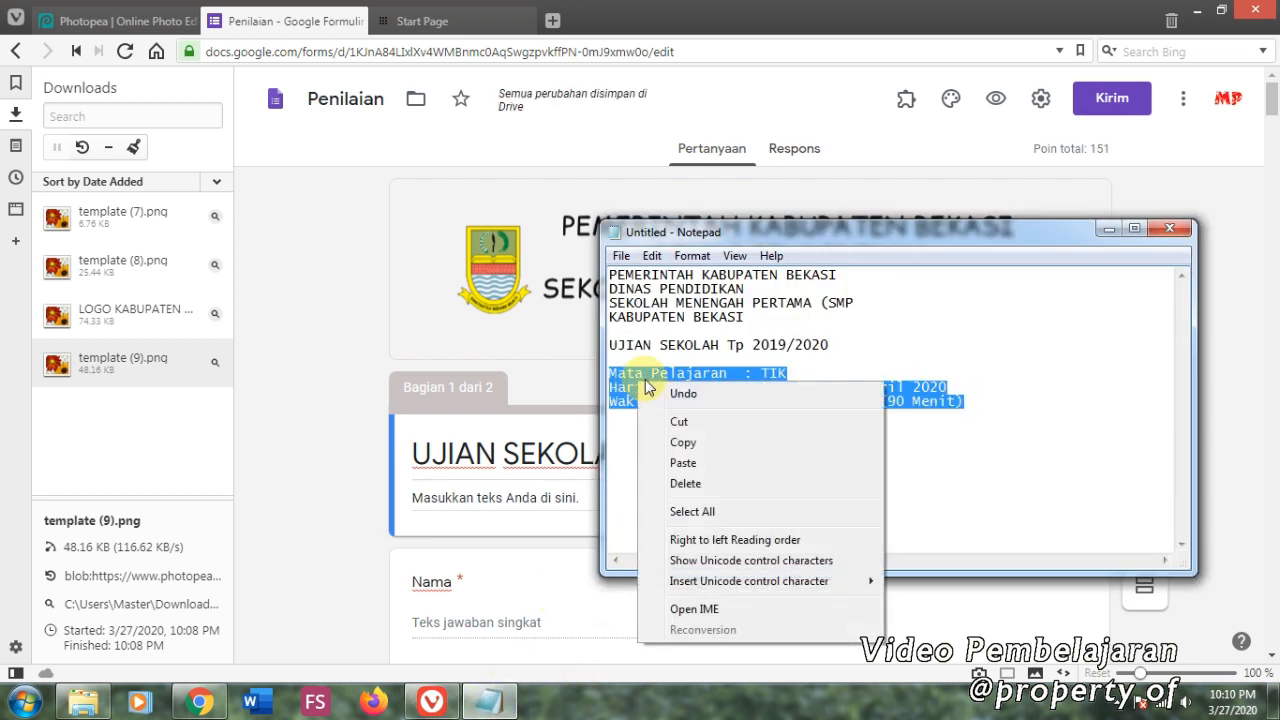
pyautogui.click(683, 442)
# Hide the Downloads list, replace the form description with the copied exam details, and align the Waktu line's colon with the lines above
pyautogui.click(551, 494)
pyautogui.tripleClick(547, 494)
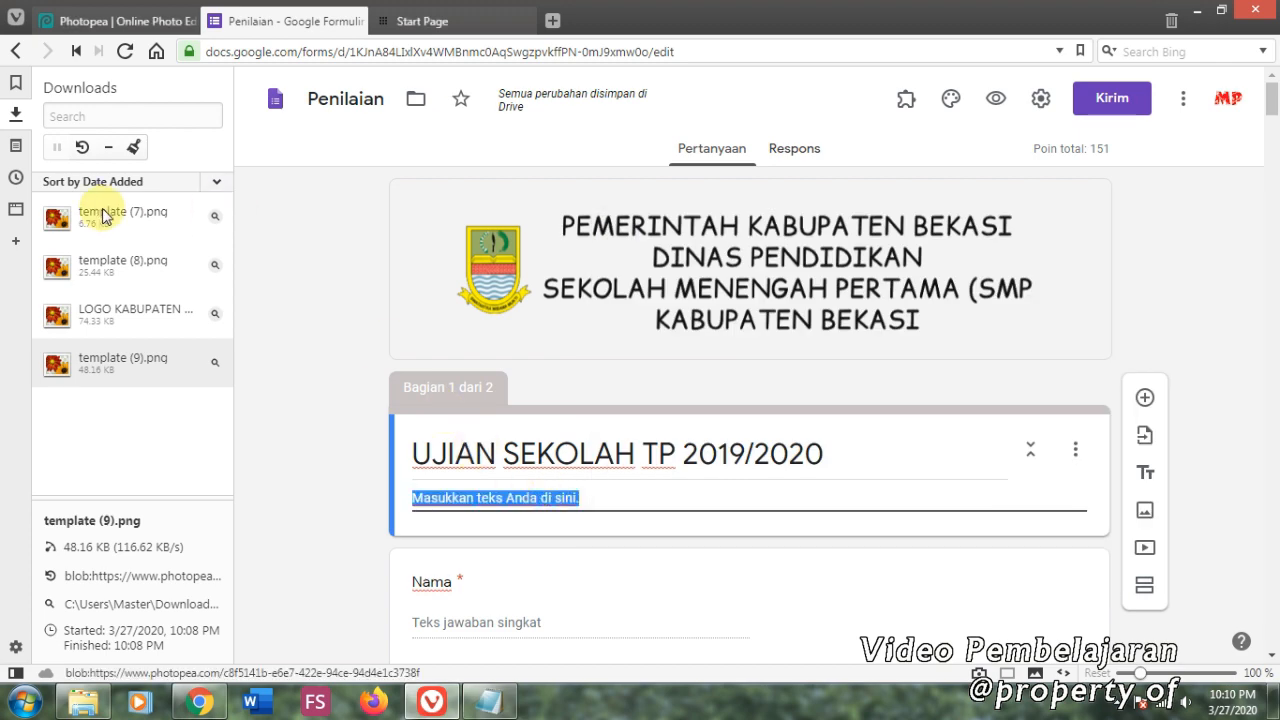
pyautogui.click(15, 116)
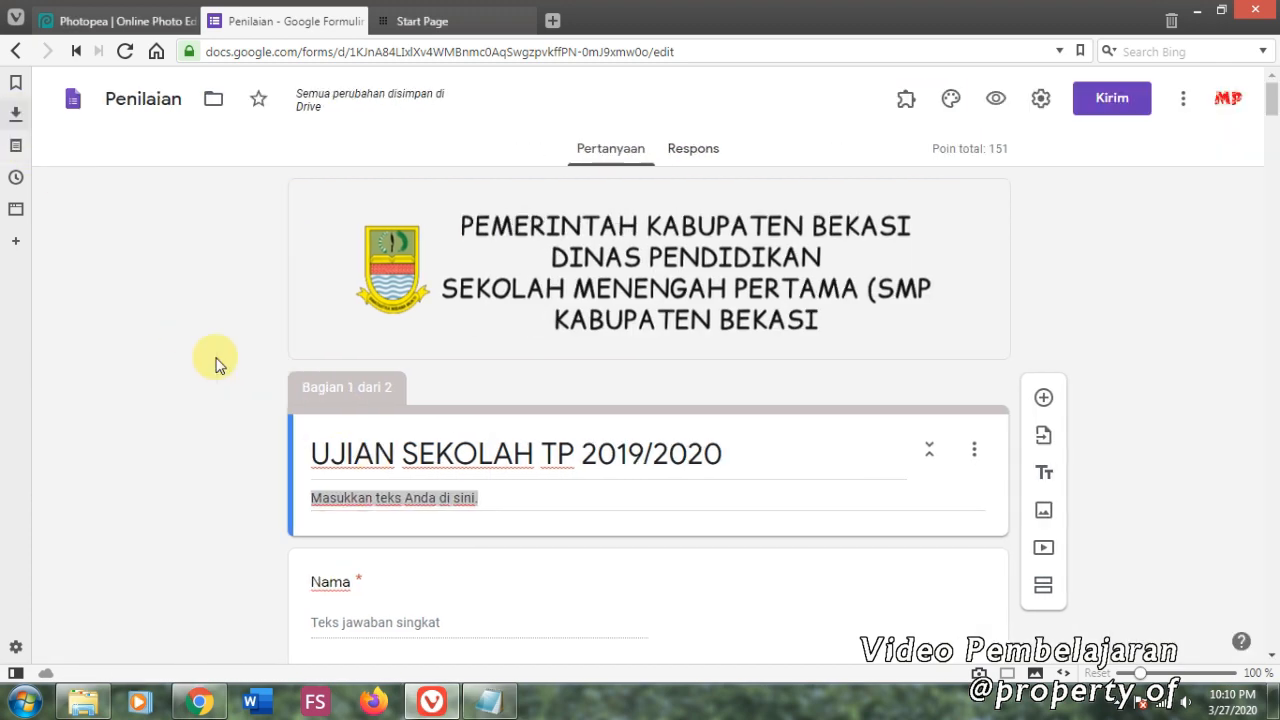
pyautogui.rightClick(430, 503)
pyautogui.click(437, 157)
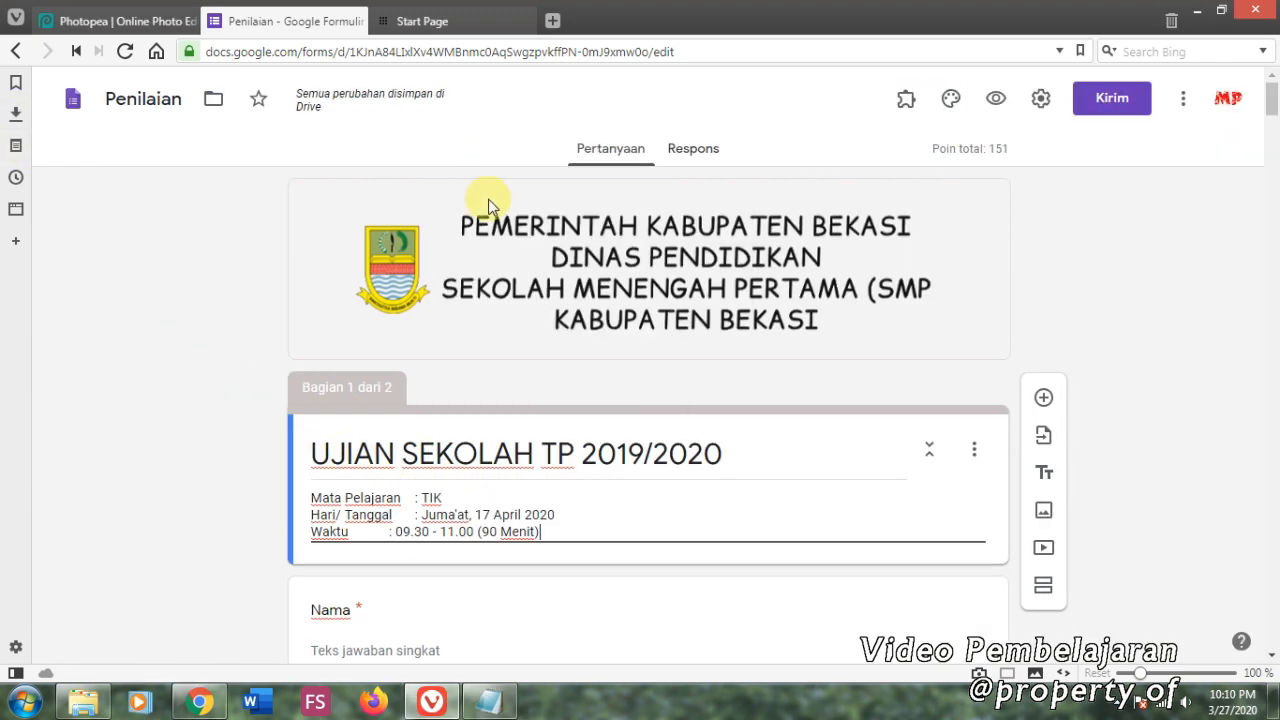
pyautogui.click(389, 531)
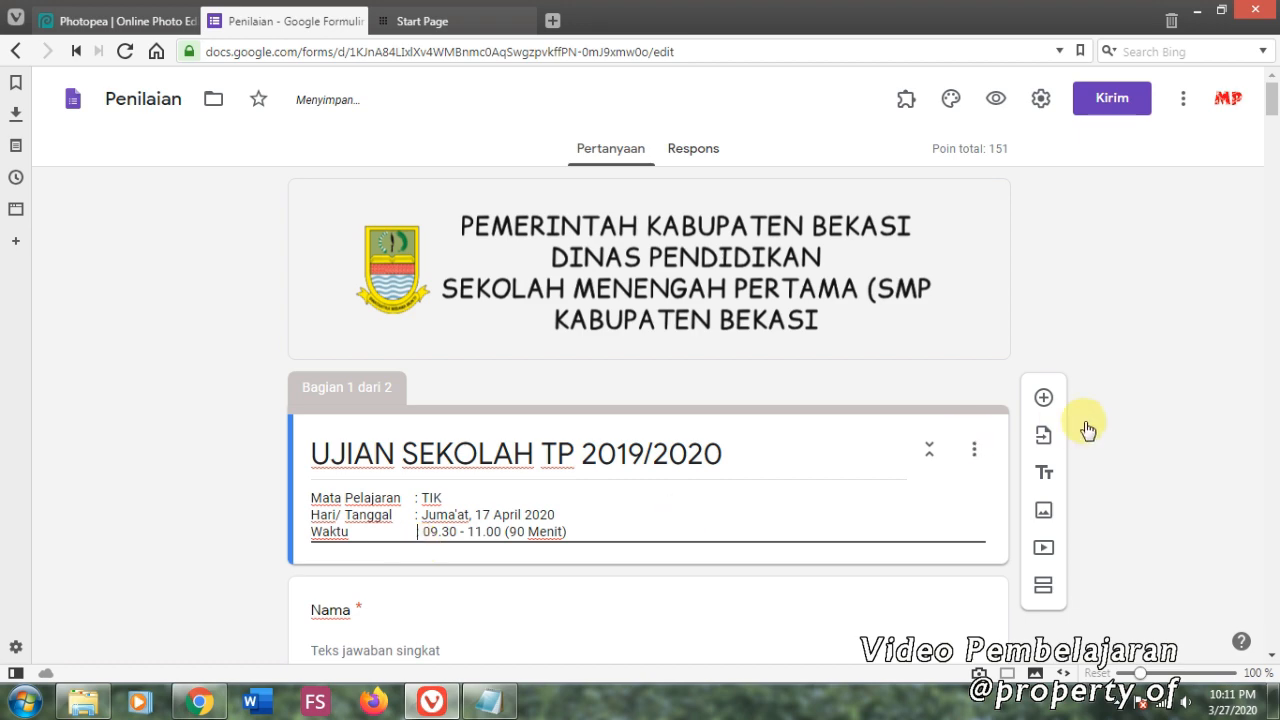
pyautogui.scroll(-5, 1147, 418)
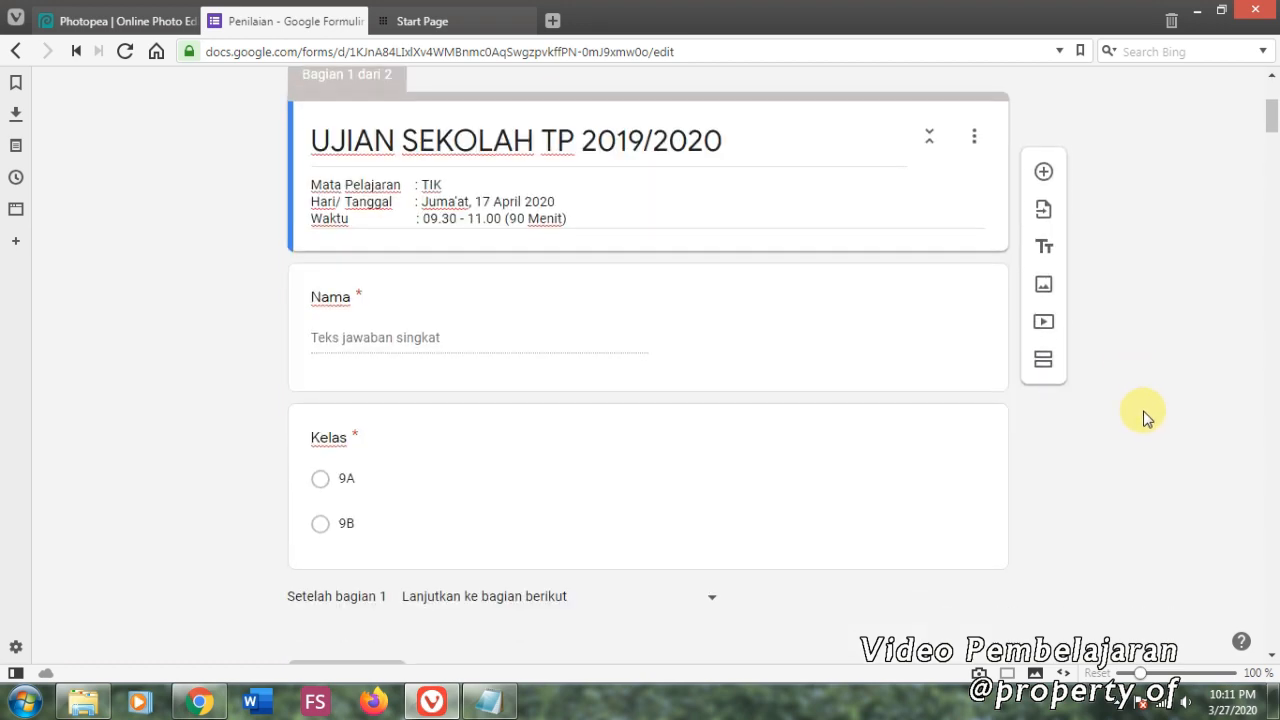
pyautogui.scroll(5, 1147, 418)
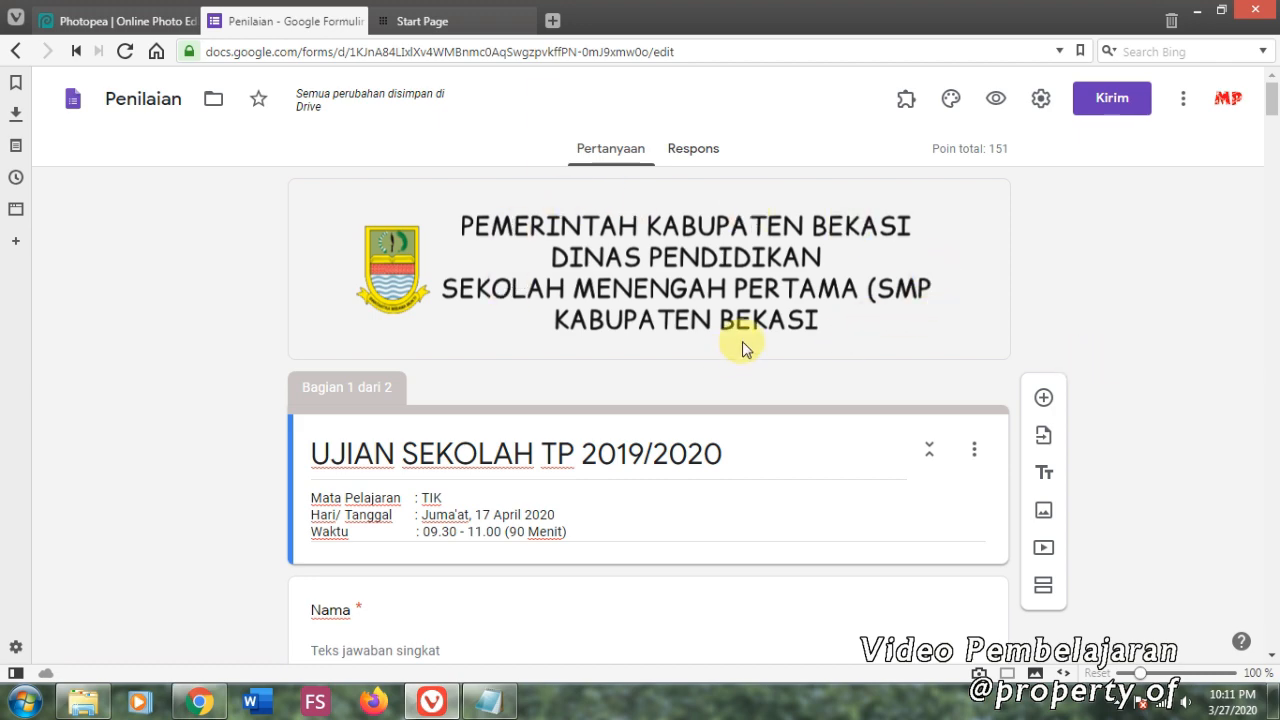
pyautogui.scroll(-2, 526, 443)
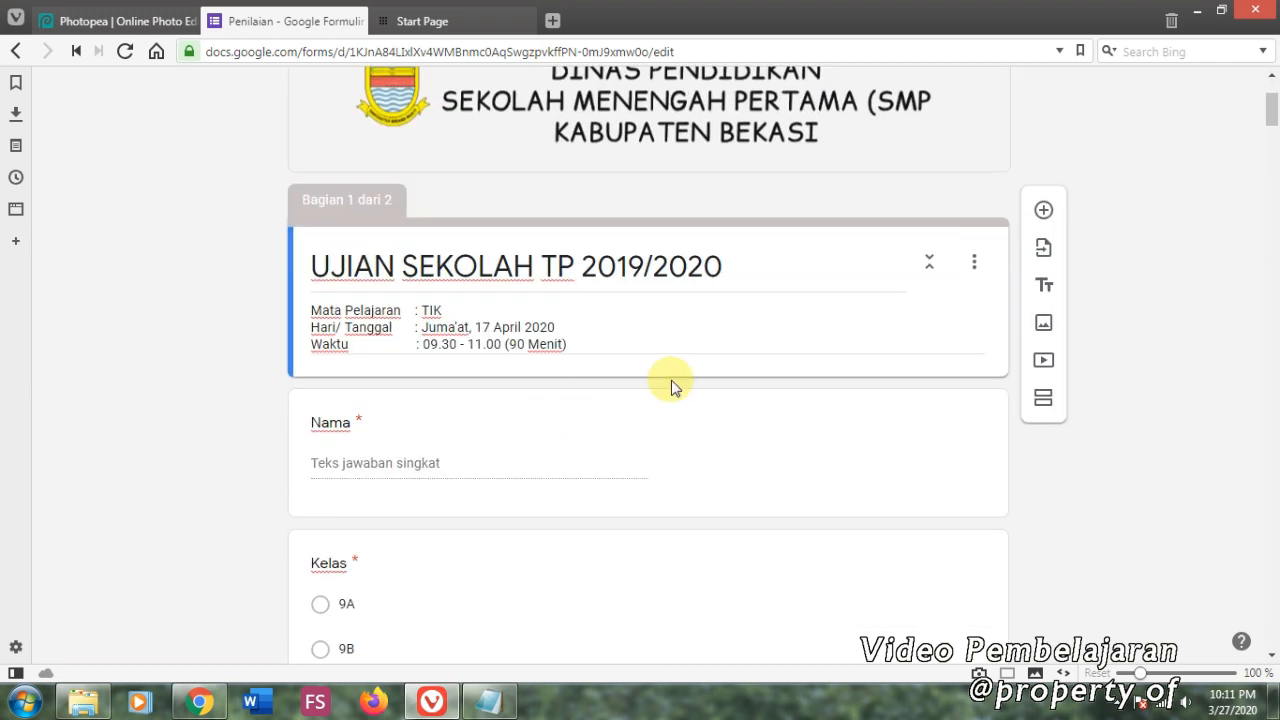
pyautogui.scroll(-2, 672, 386)
pyautogui.scroll(4, 673, 379)
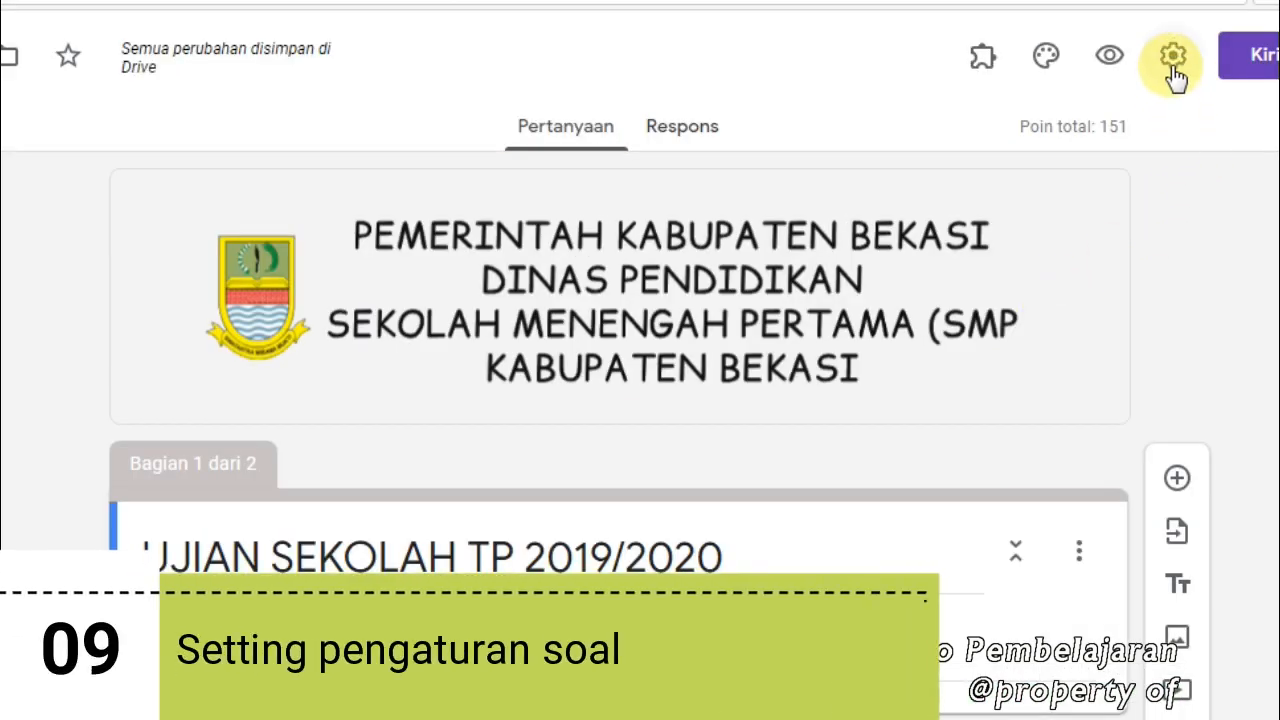
# Open the form settings and turn on the presentation option Acak urutan pertanyaan to shuffle the question order
pyautogui.click(1172, 58)
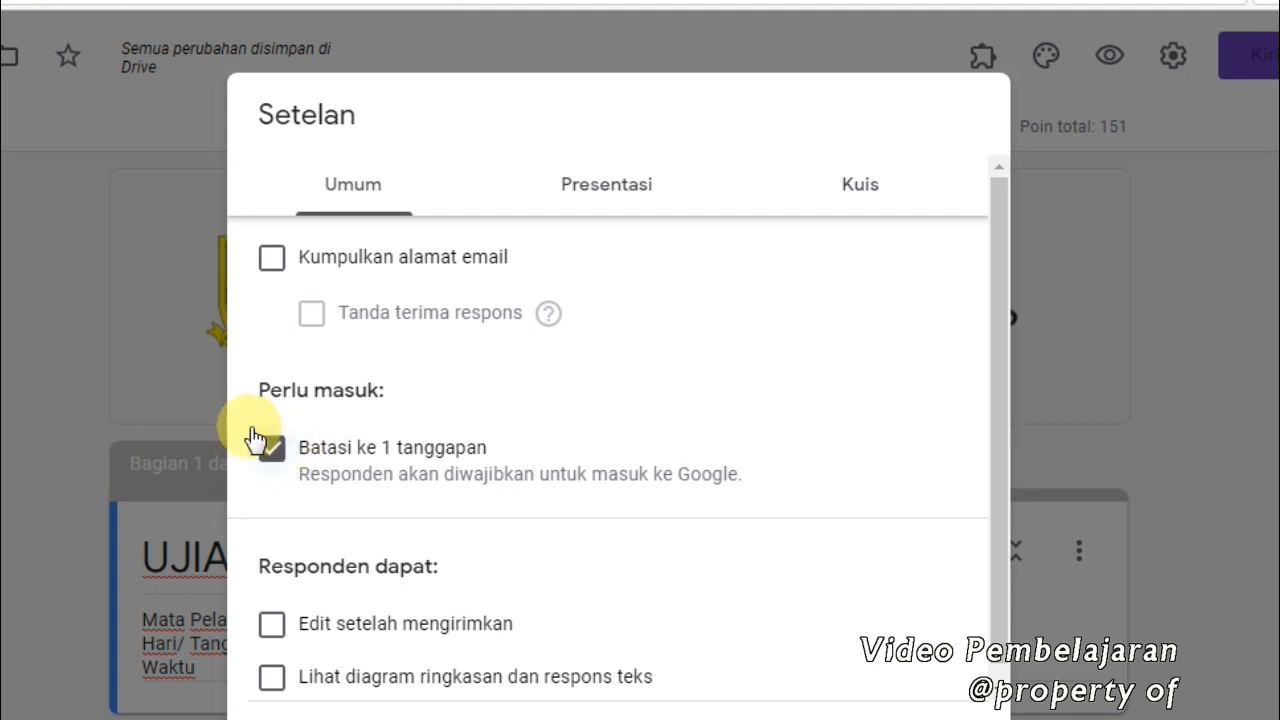
pyautogui.scroll(-1, 657, 477)
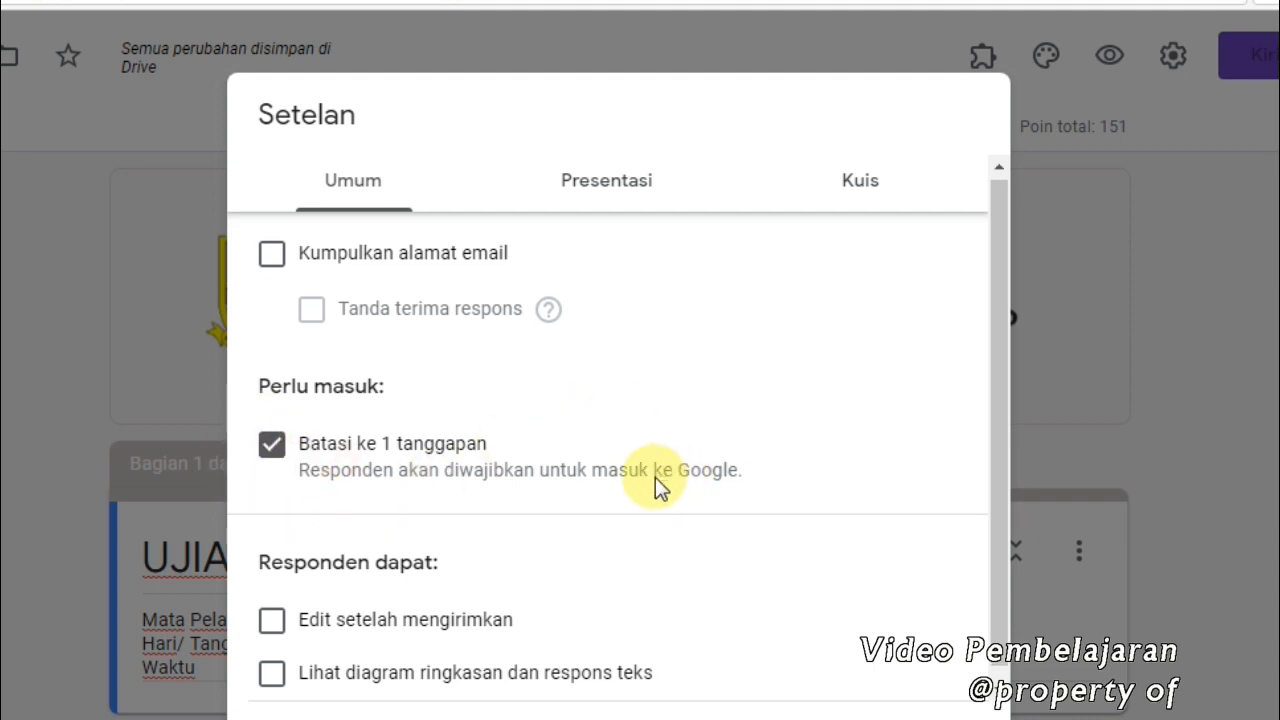
pyautogui.scroll(1, 649, 476)
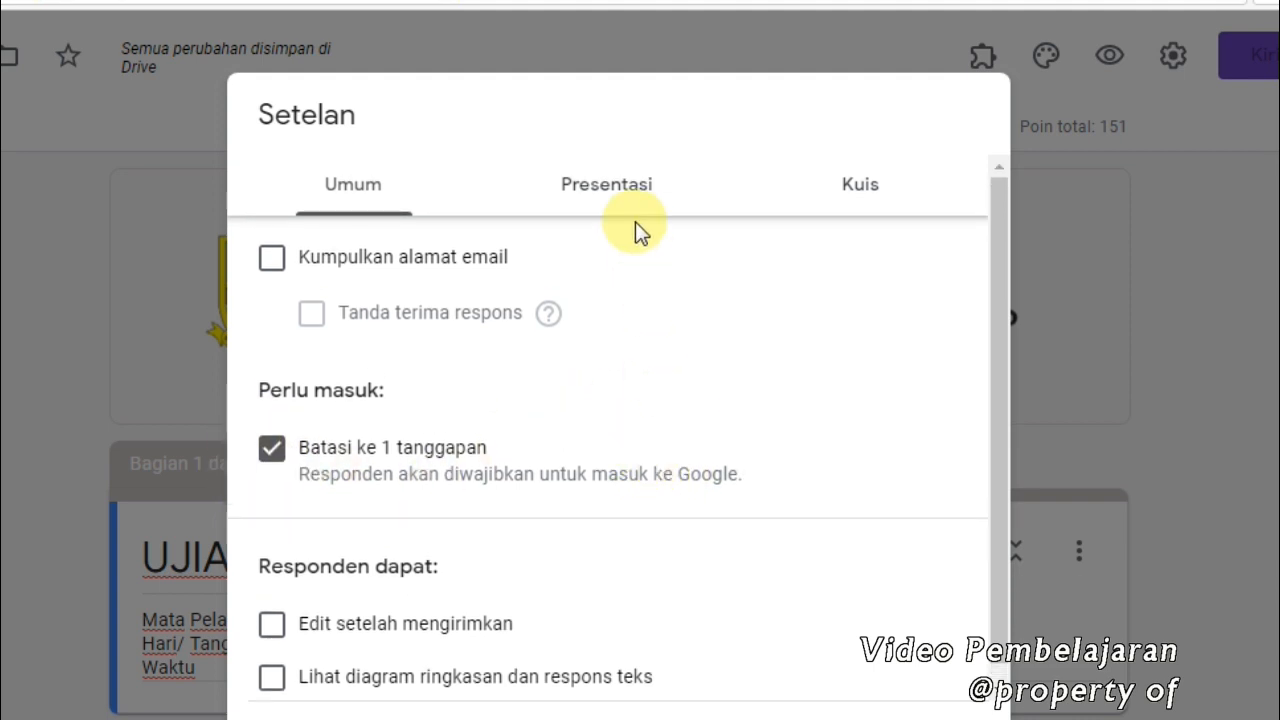
pyautogui.click(613, 198)
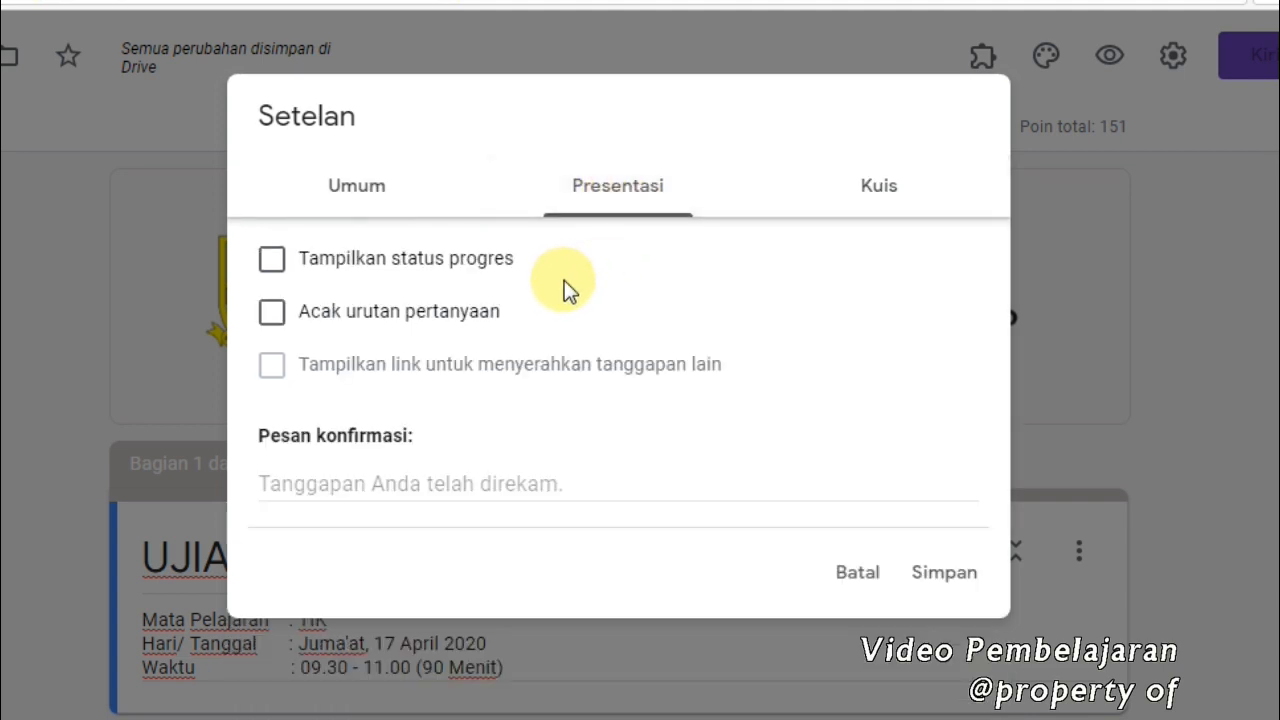
pyautogui.click(284, 312)
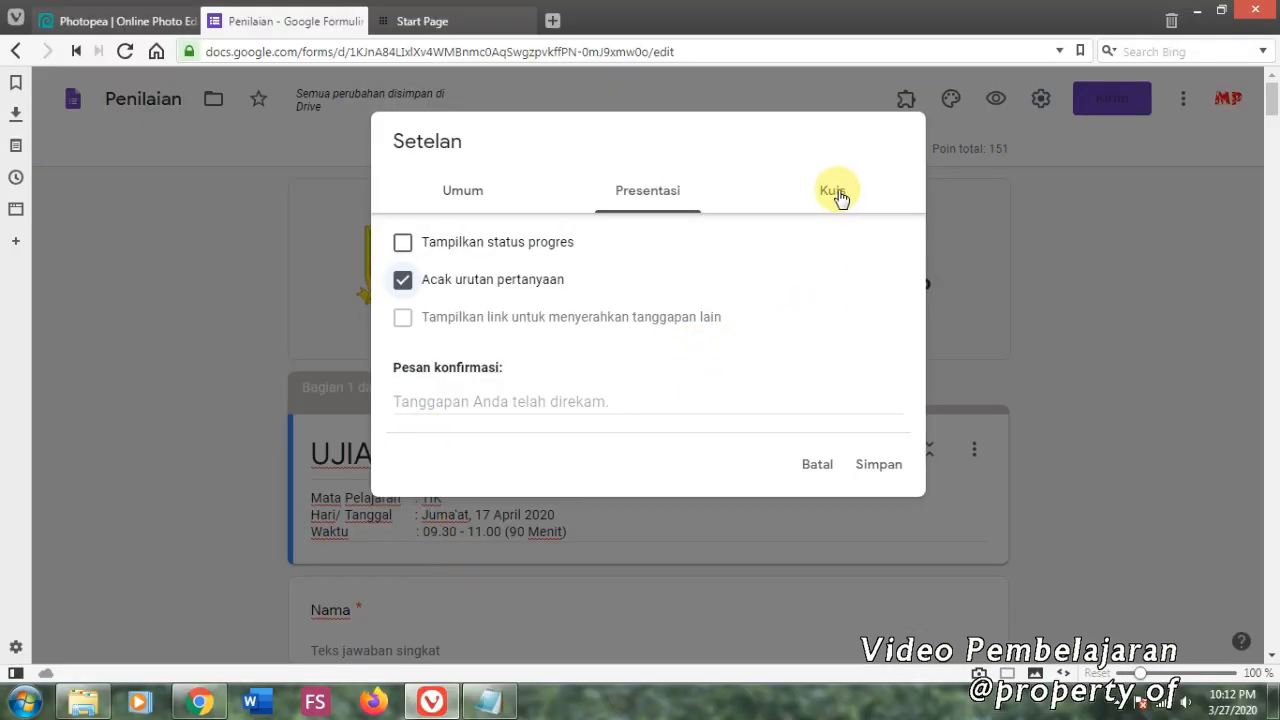
# Set the quiz scores to release Segera setelah setiap pengiriman and stop showing respondents unanswered questions and correct answers
pyautogui.click(880, 188)
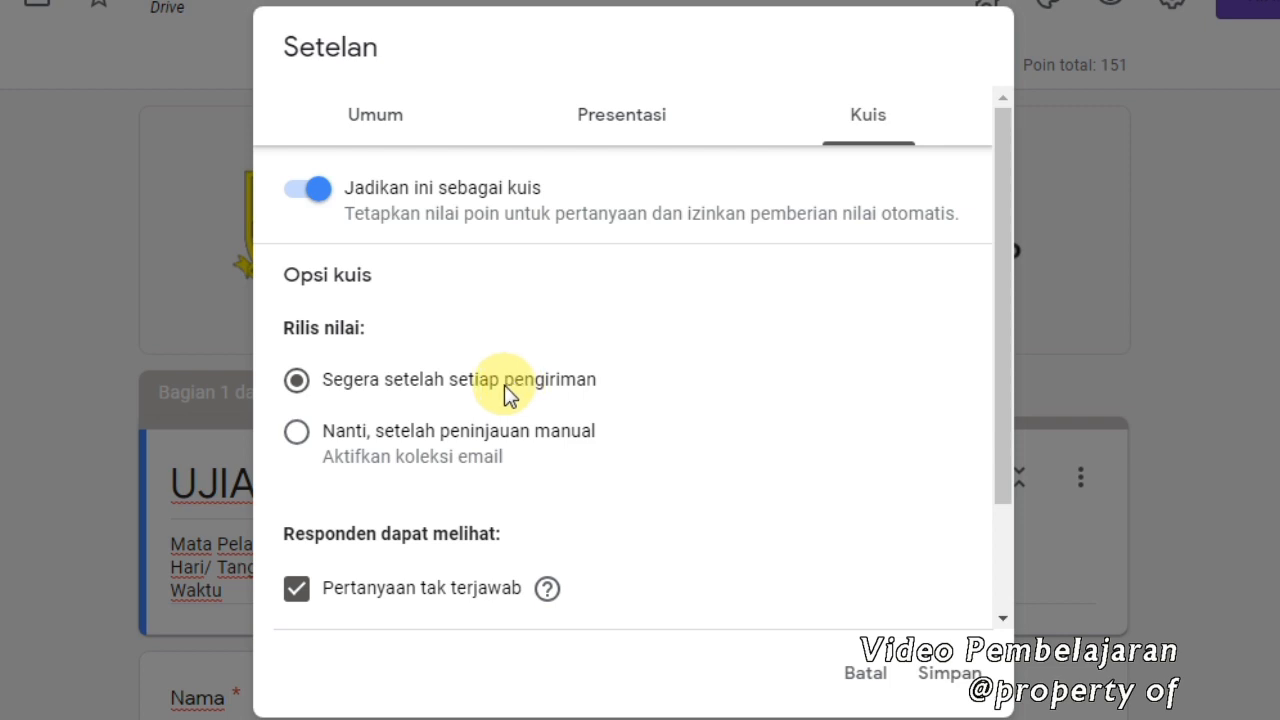
pyautogui.click(298, 435)
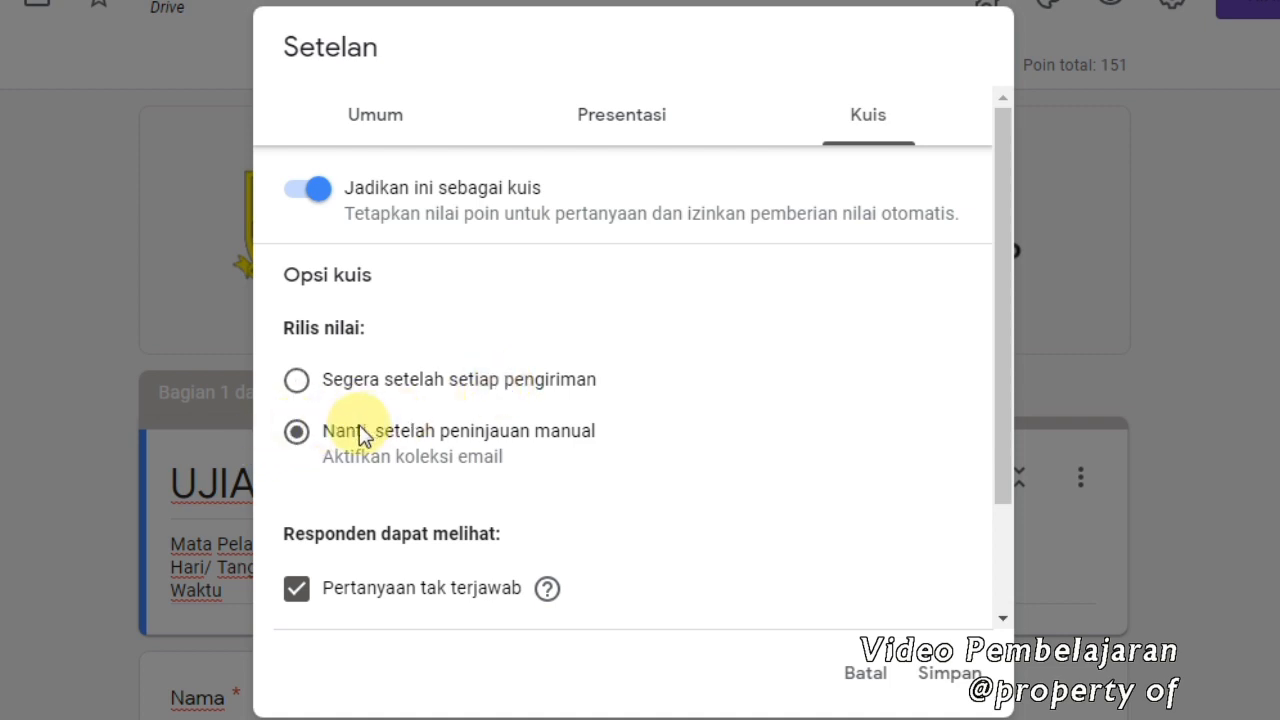
pyautogui.click(300, 383)
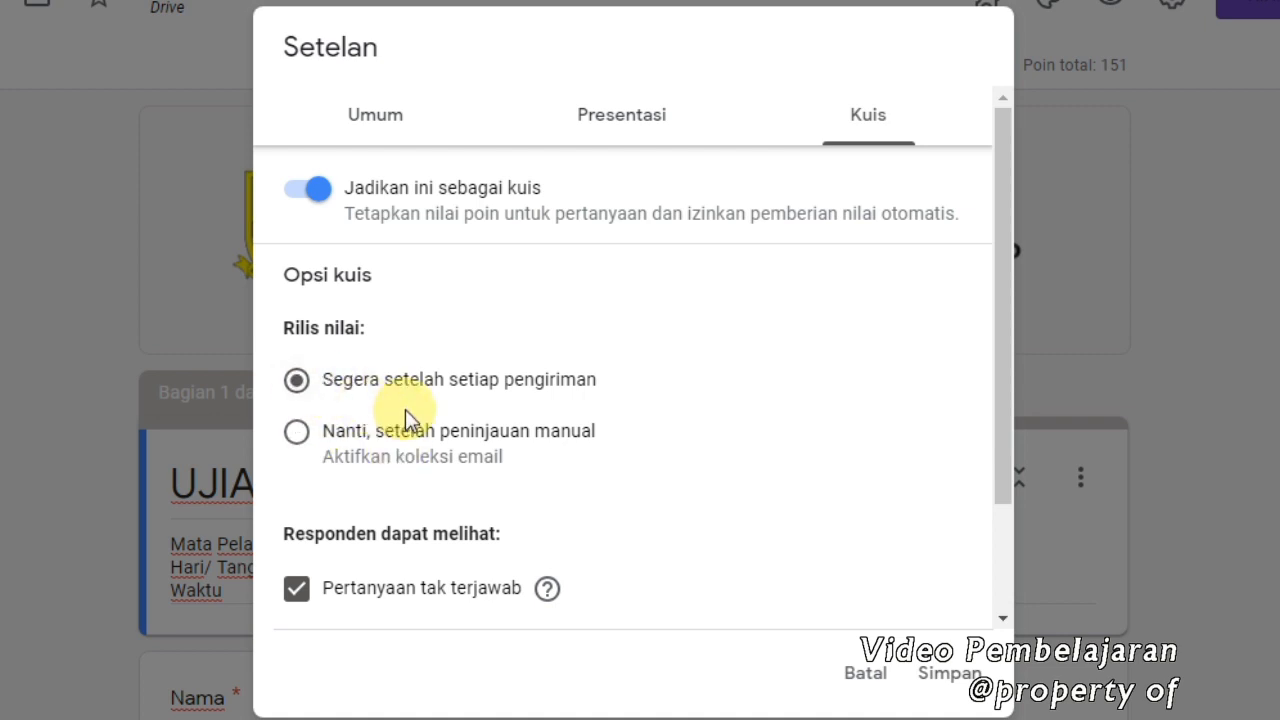
pyautogui.scroll(-2, 405, 409)
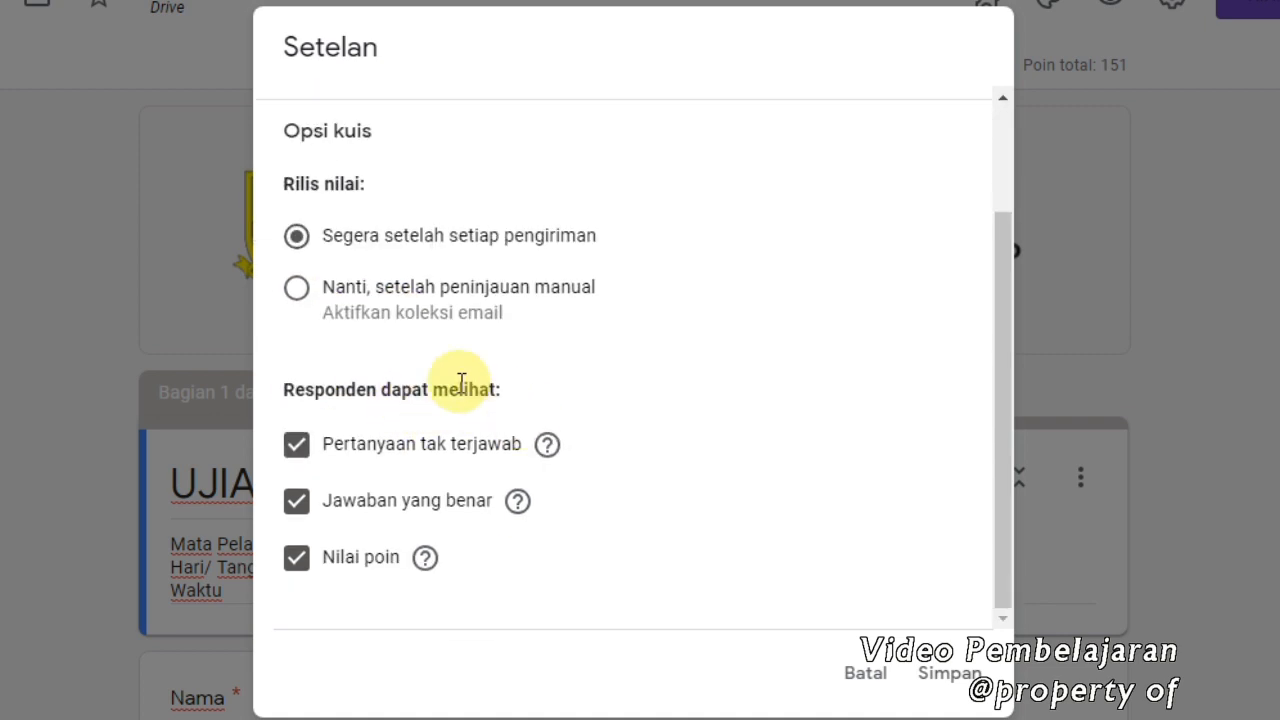
pyautogui.click(348, 446)
pyautogui.click(338, 510)
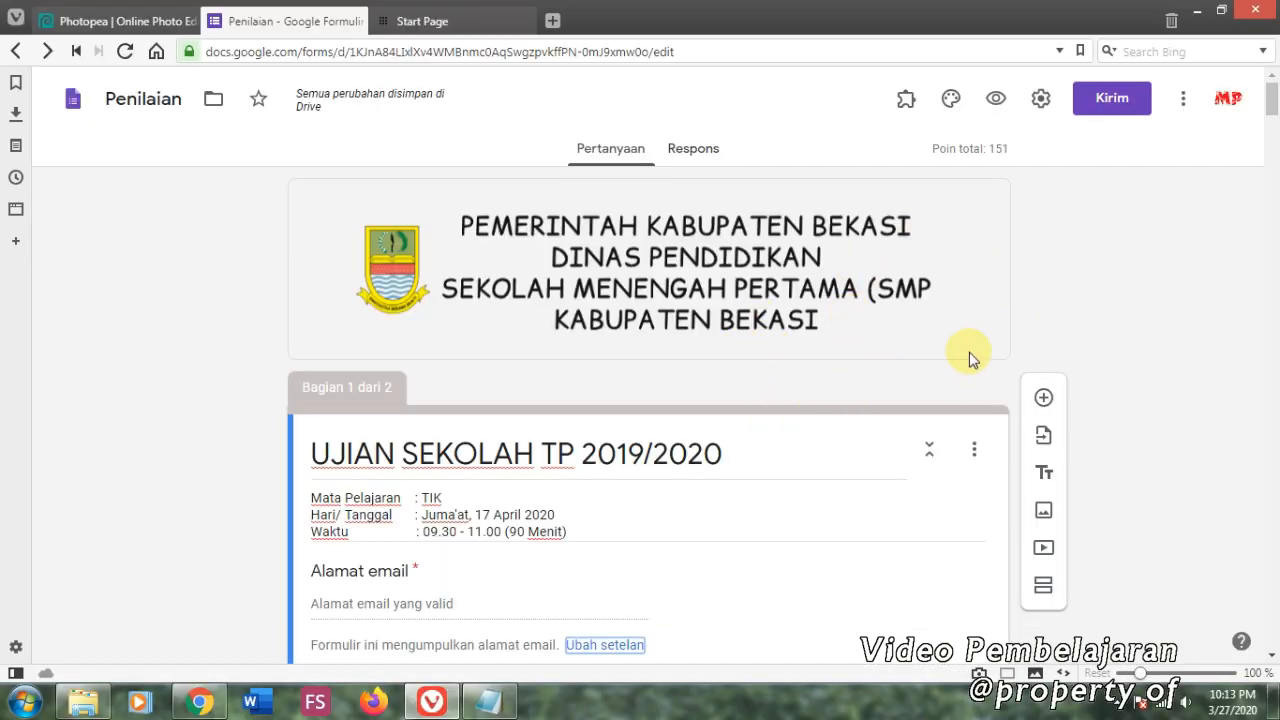
# Open the form's sending options, shorten the share link with Perpendek URL, and copy it
pyautogui.click(1108, 104)
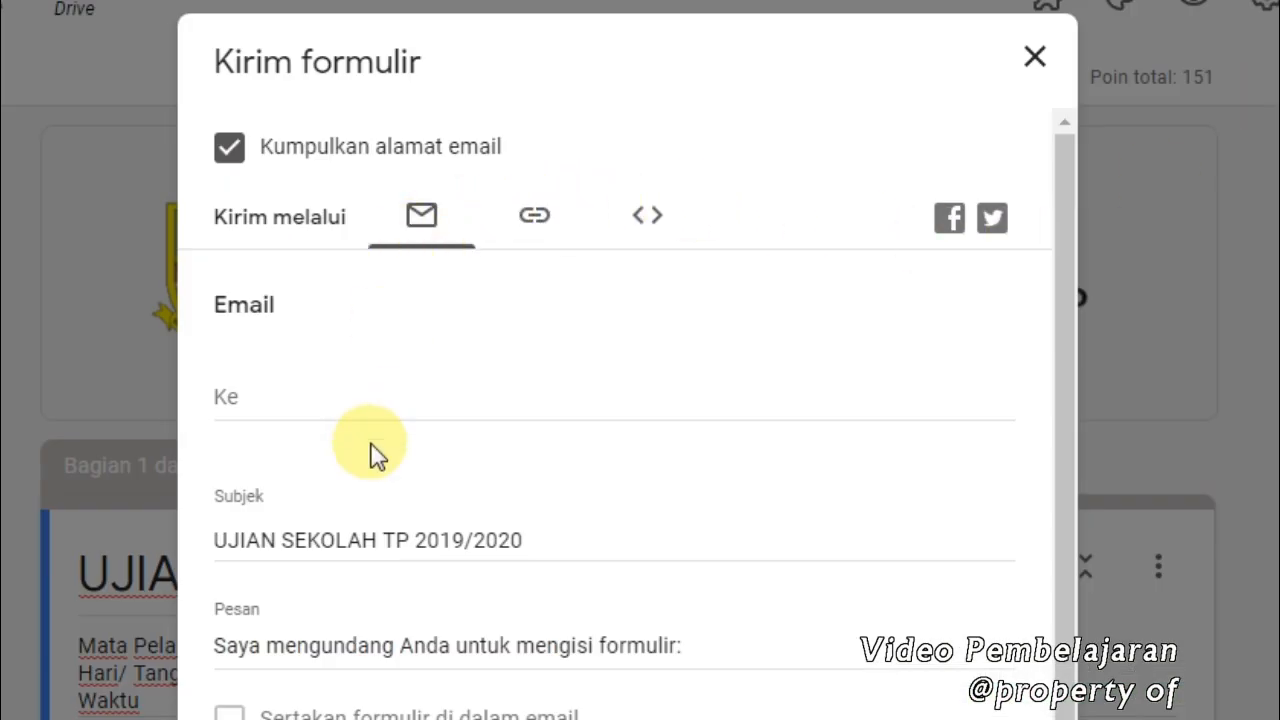
pyautogui.click(254, 401)
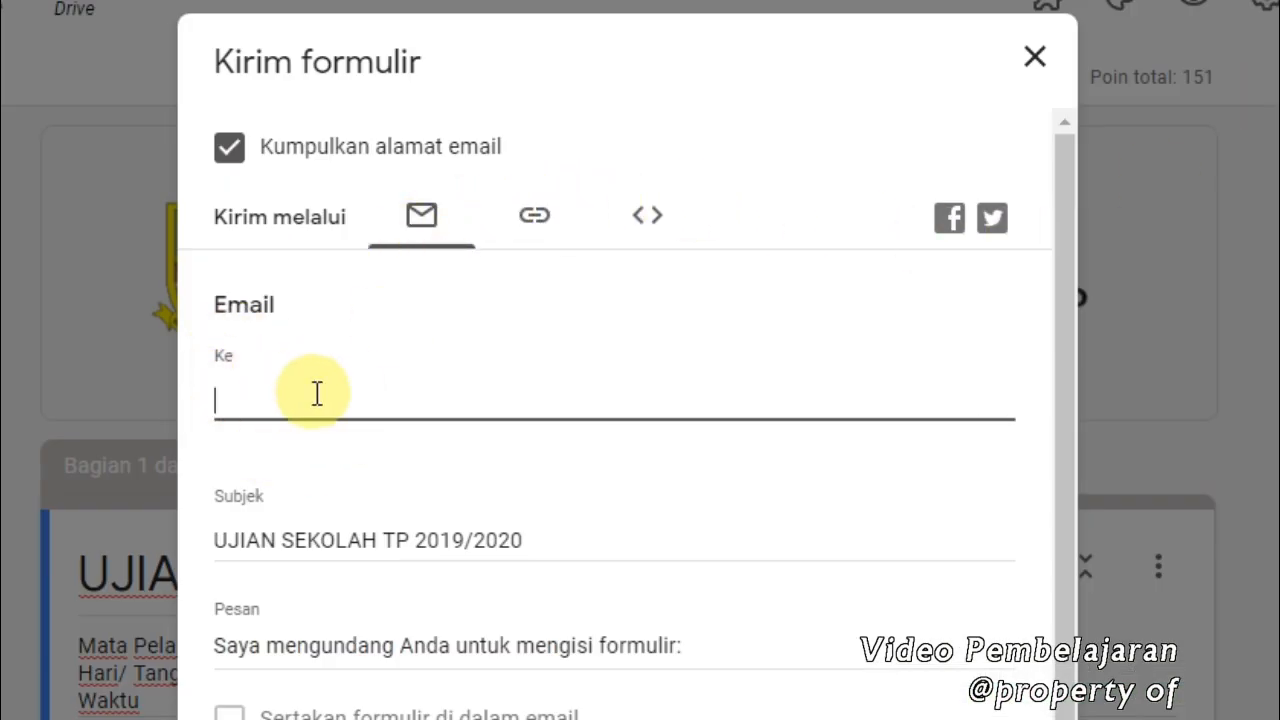
pyautogui.click(540, 225)
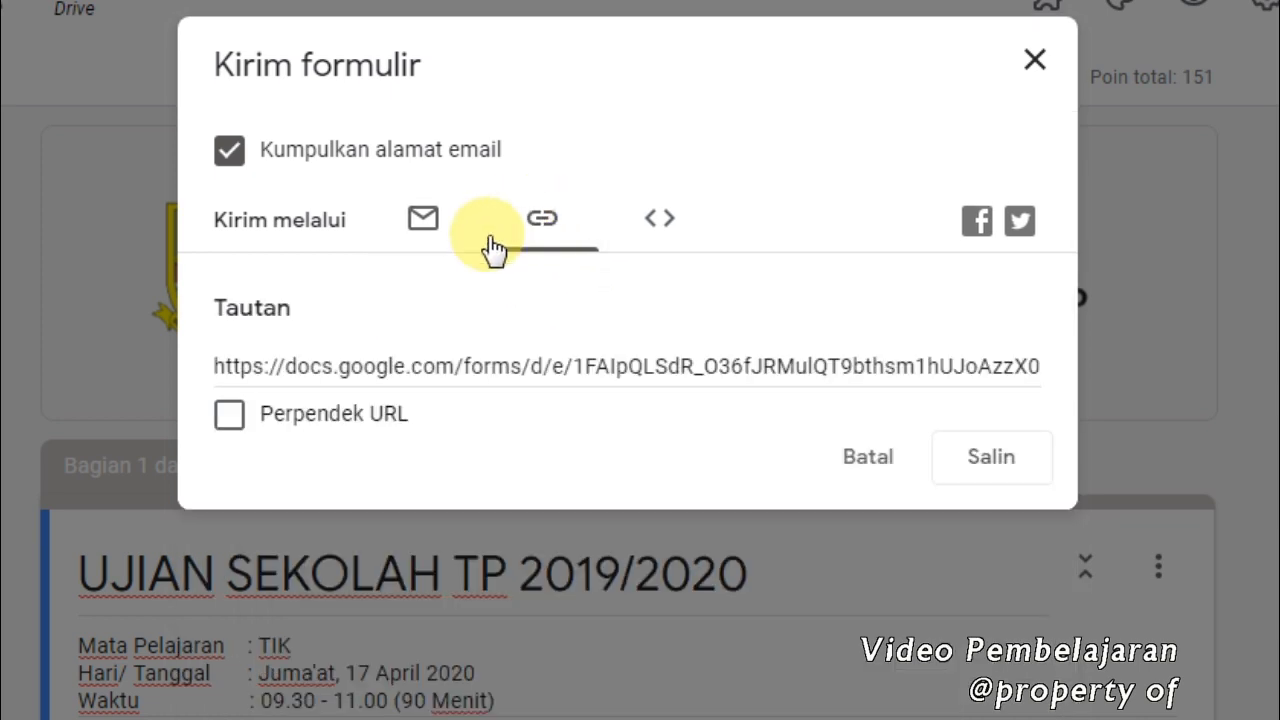
pyautogui.click(229, 420)
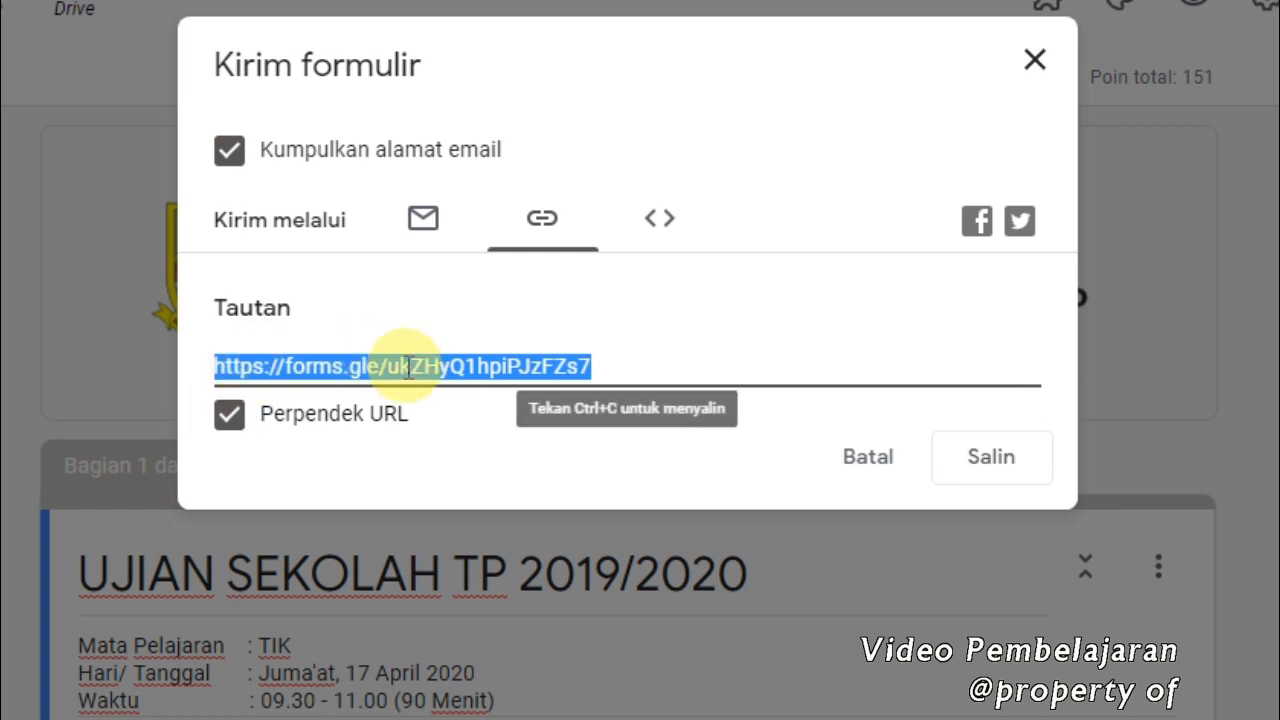
pyautogui.click(1003, 457)
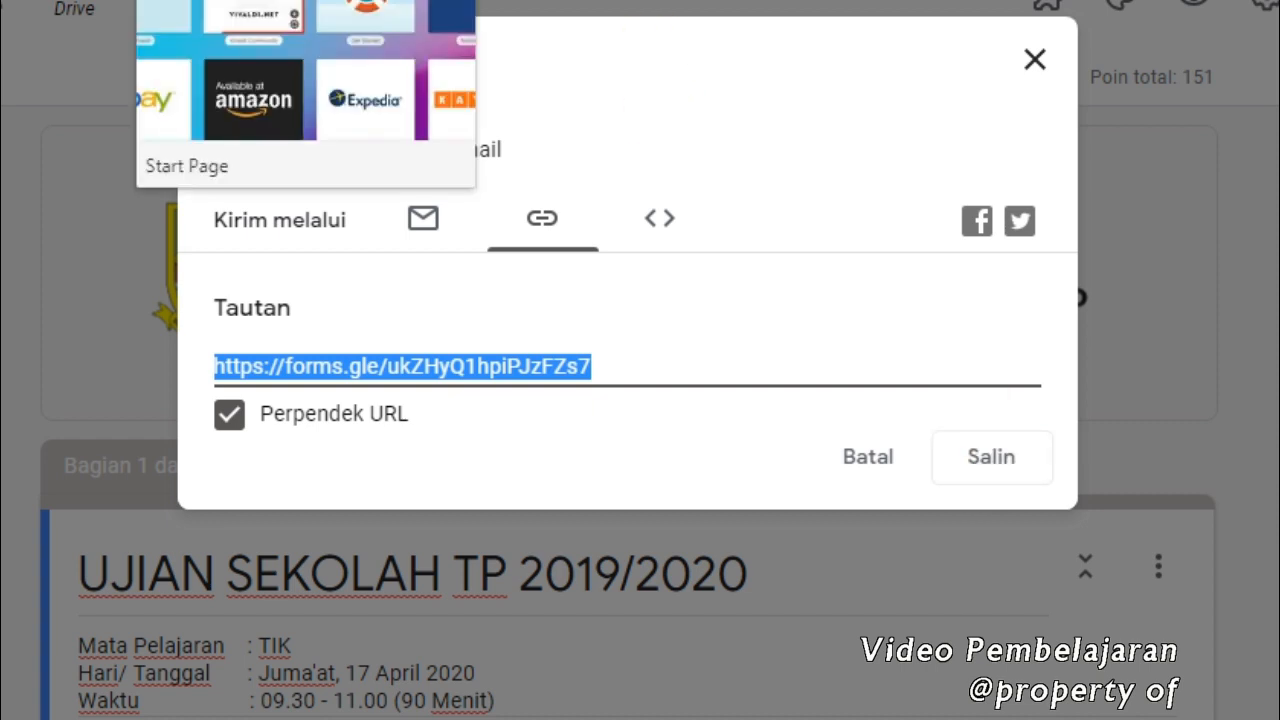
# Open the copied form link in the Start Page tab and enlarge the respondent view to 150%
pyautogui.click(307, 1)
pyautogui.rightClick(229, 51)
pyautogui.click(285, 164)
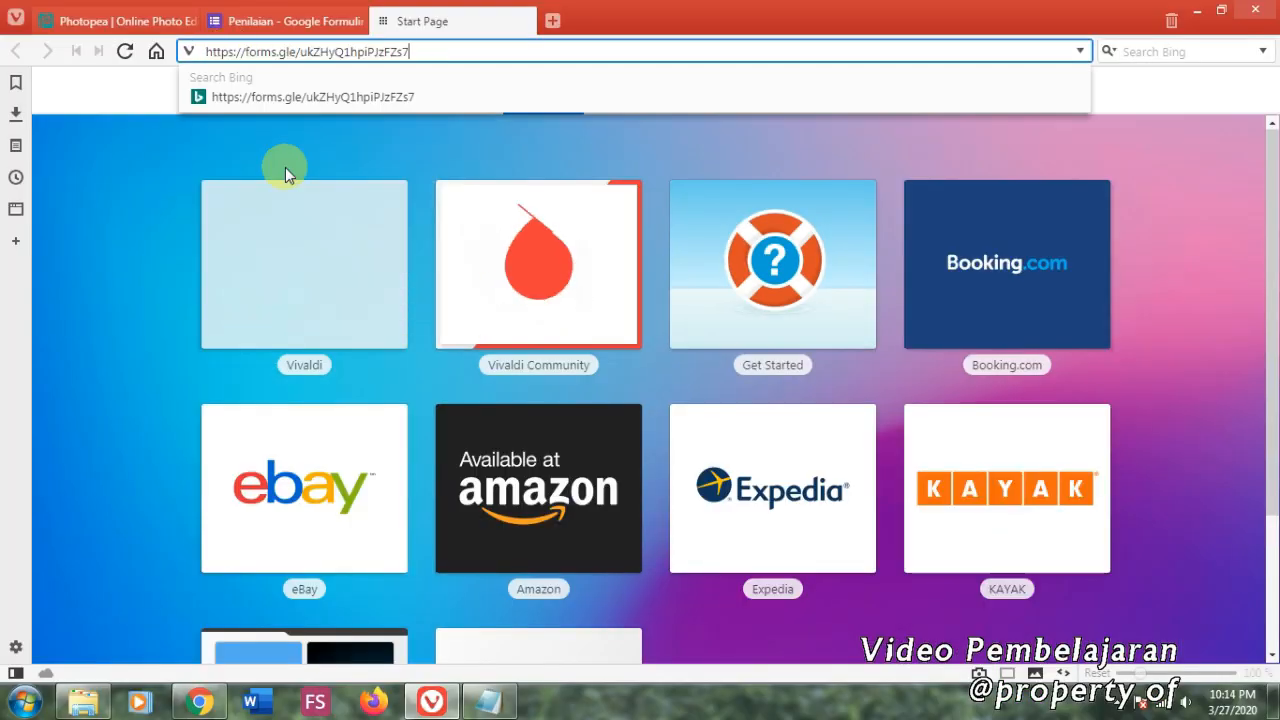
pyautogui.press('Return')
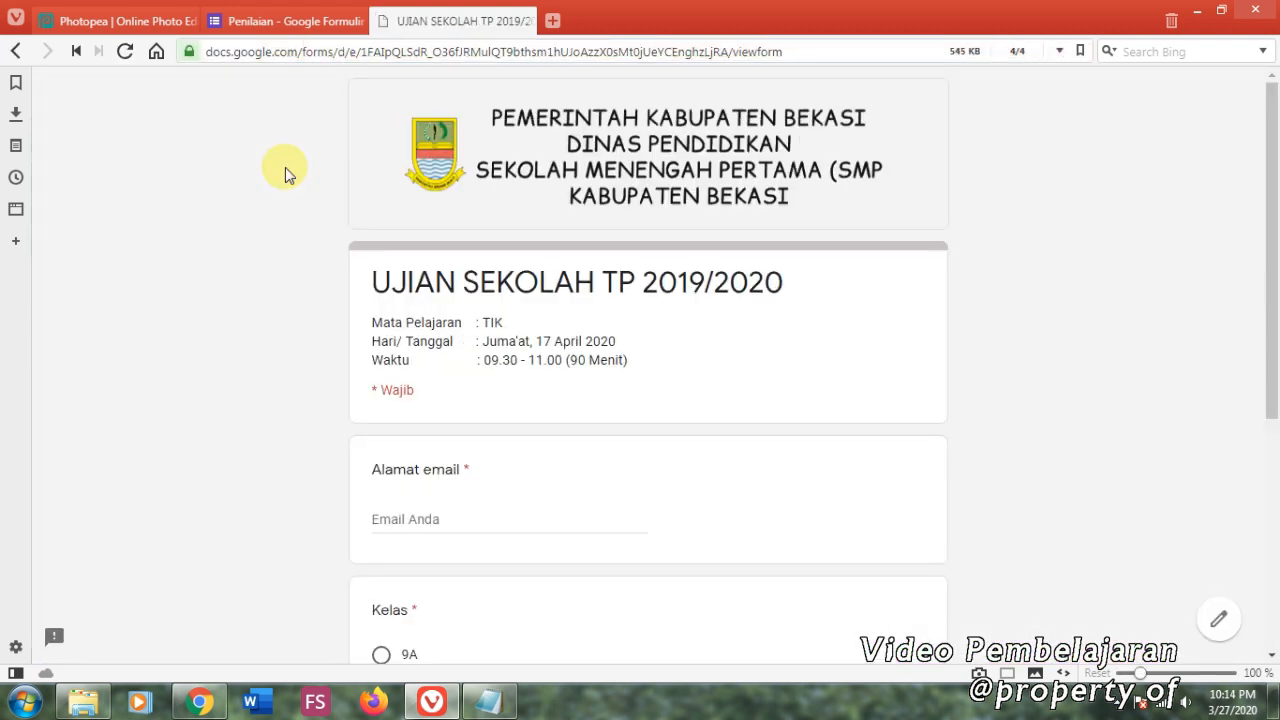
pyautogui.click(1152, 673)
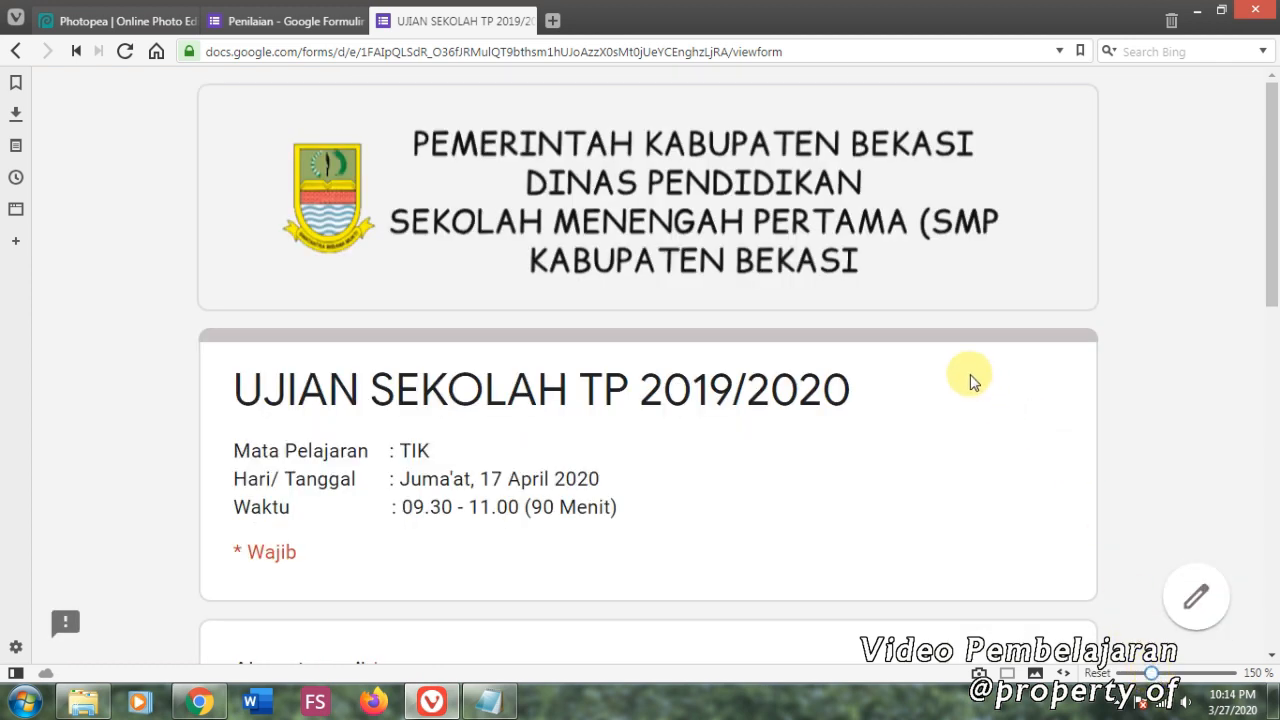
# Review the letterhead, exam title and the Alamat email, Kelas and Nama fields in the respondent view's first section
pyautogui.scroll(-3, 970, 380)
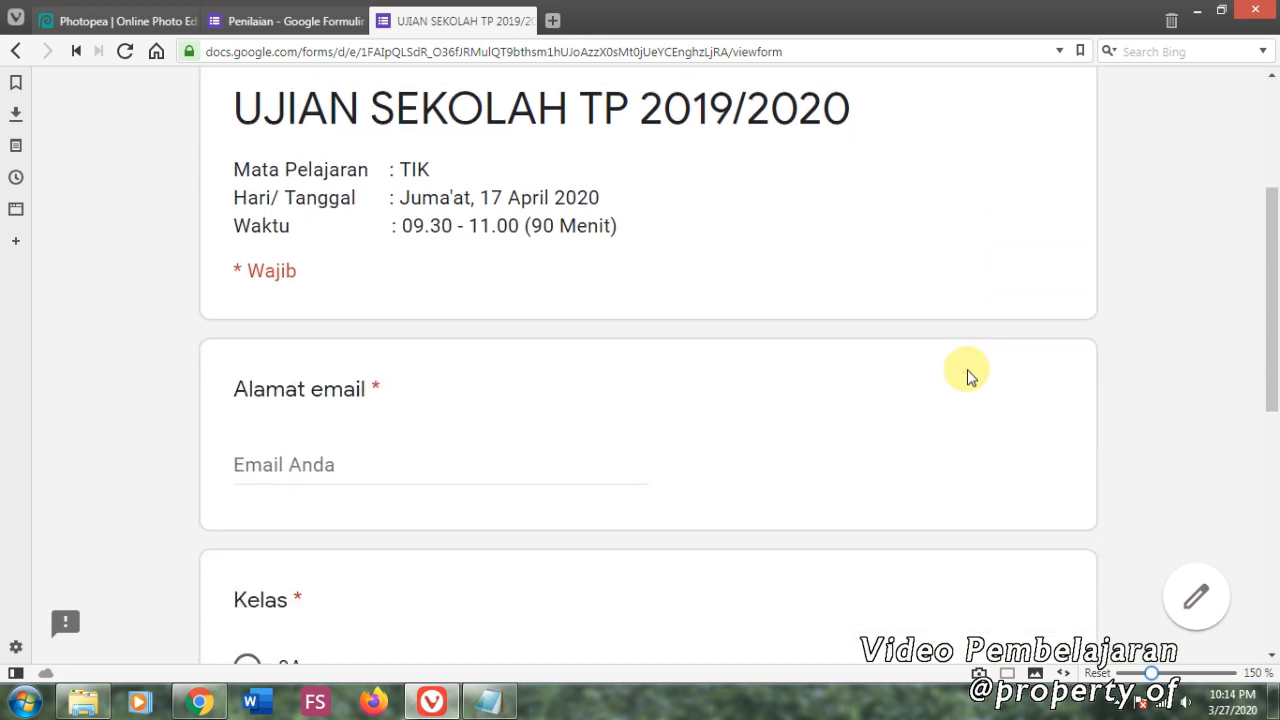
pyautogui.scroll(-2, 966, 375)
pyautogui.scroll(5, 962, 362)
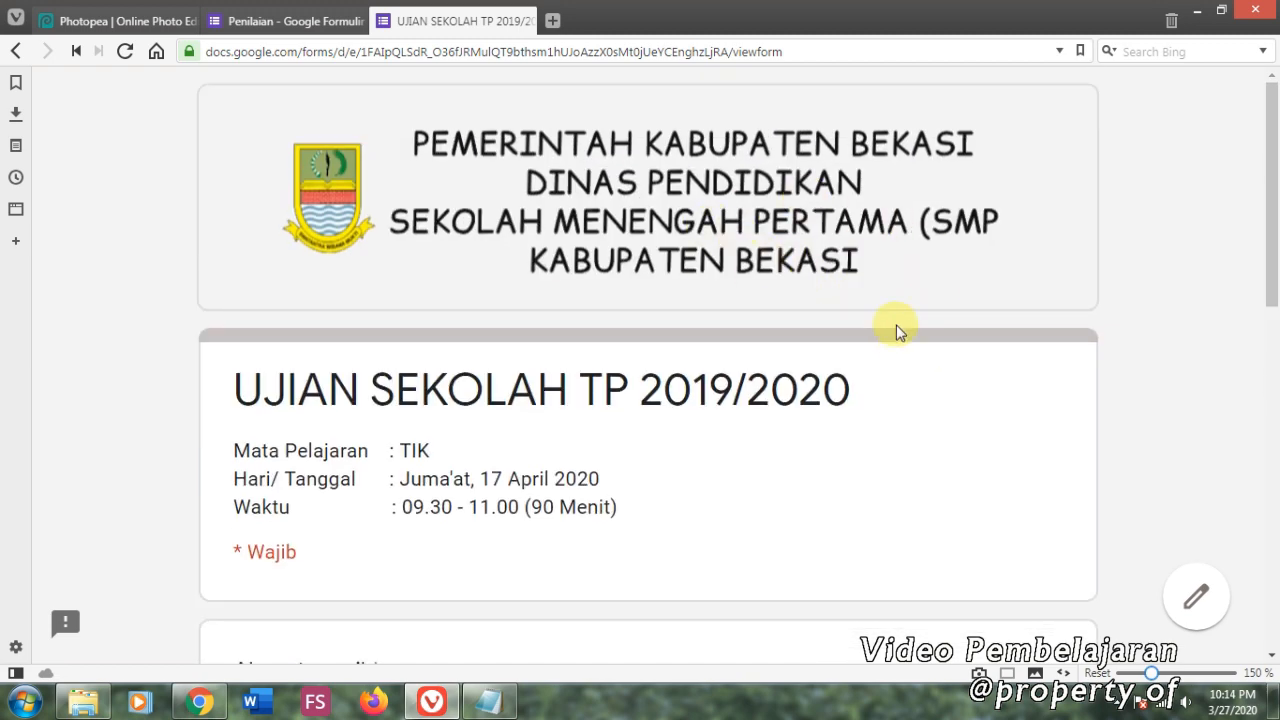
pyautogui.scroll(-5, 903, 330)
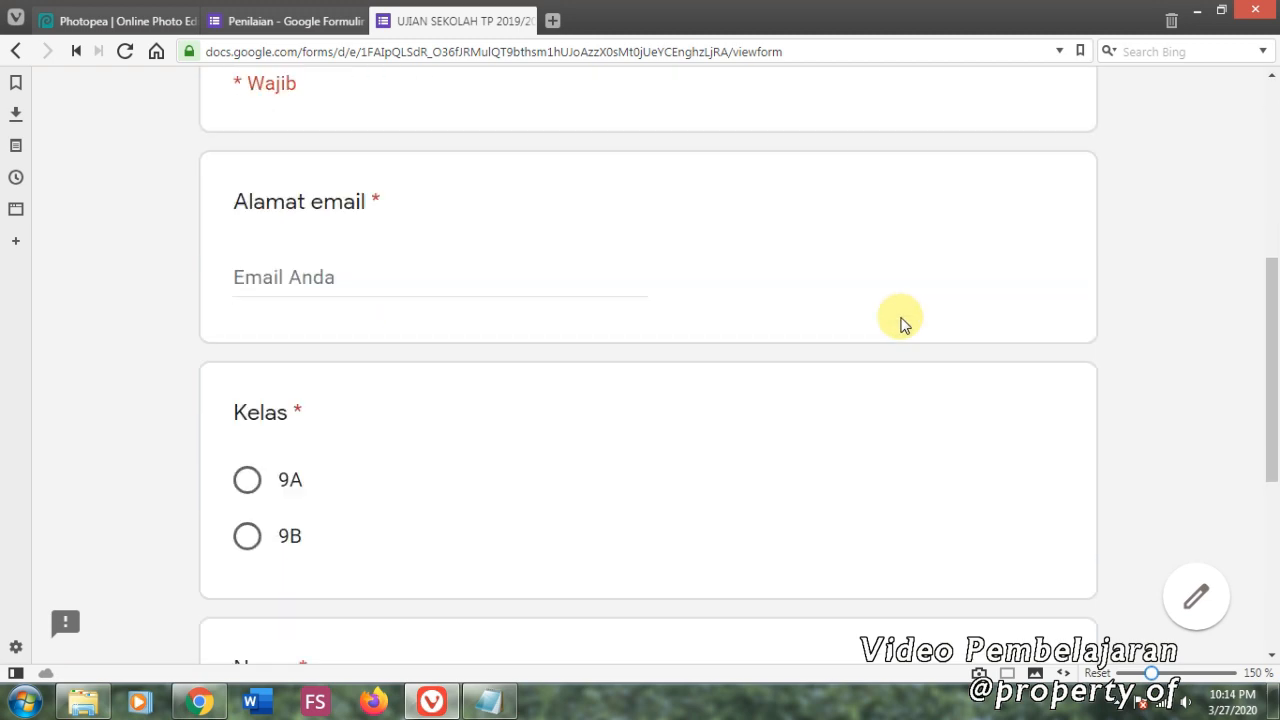
pyautogui.scroll(-1, 514, 330)
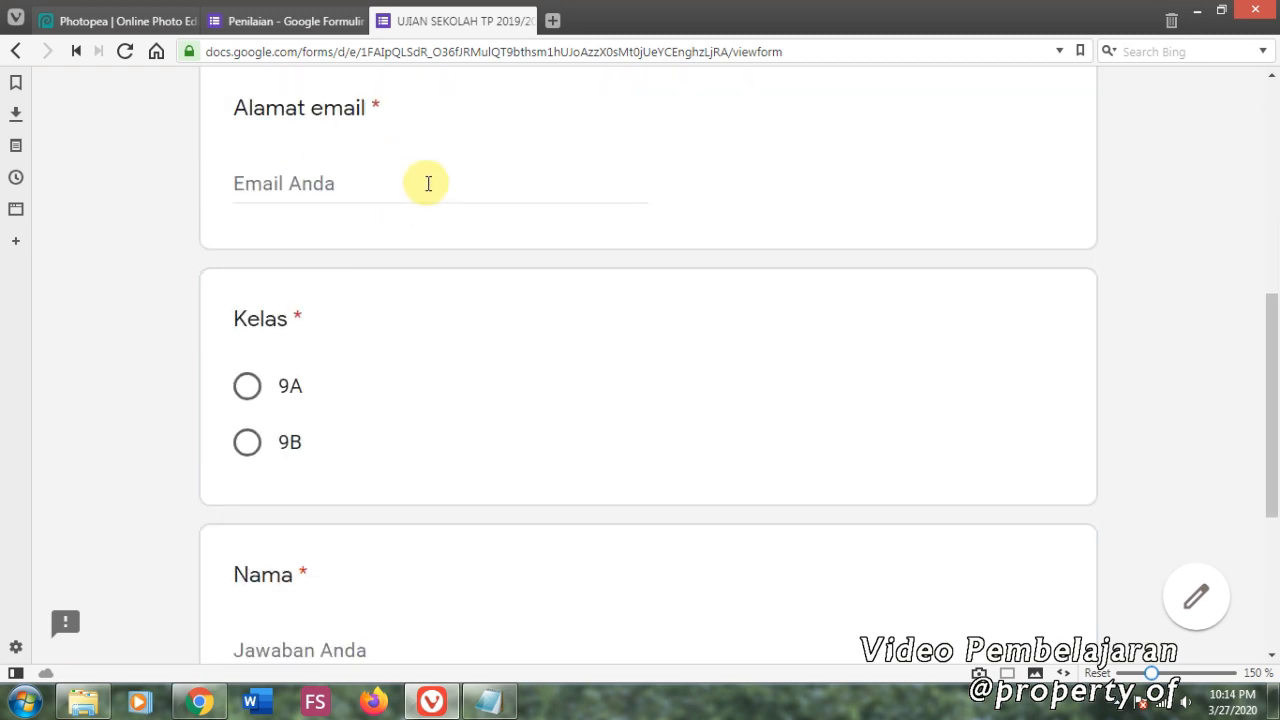
pyautogui.scroll(2, 511, 206)
pyautogui.scroll(-5, 390, 345)
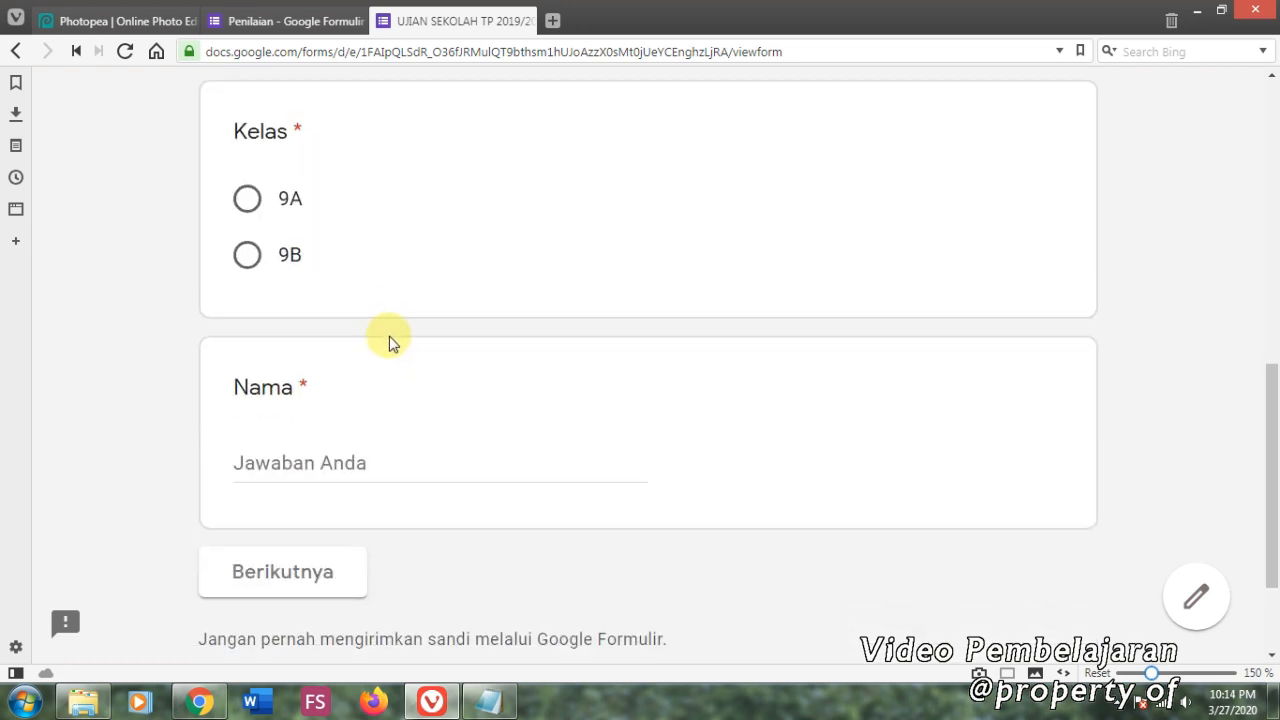
pyautogui.scroll(5, 502, 272)
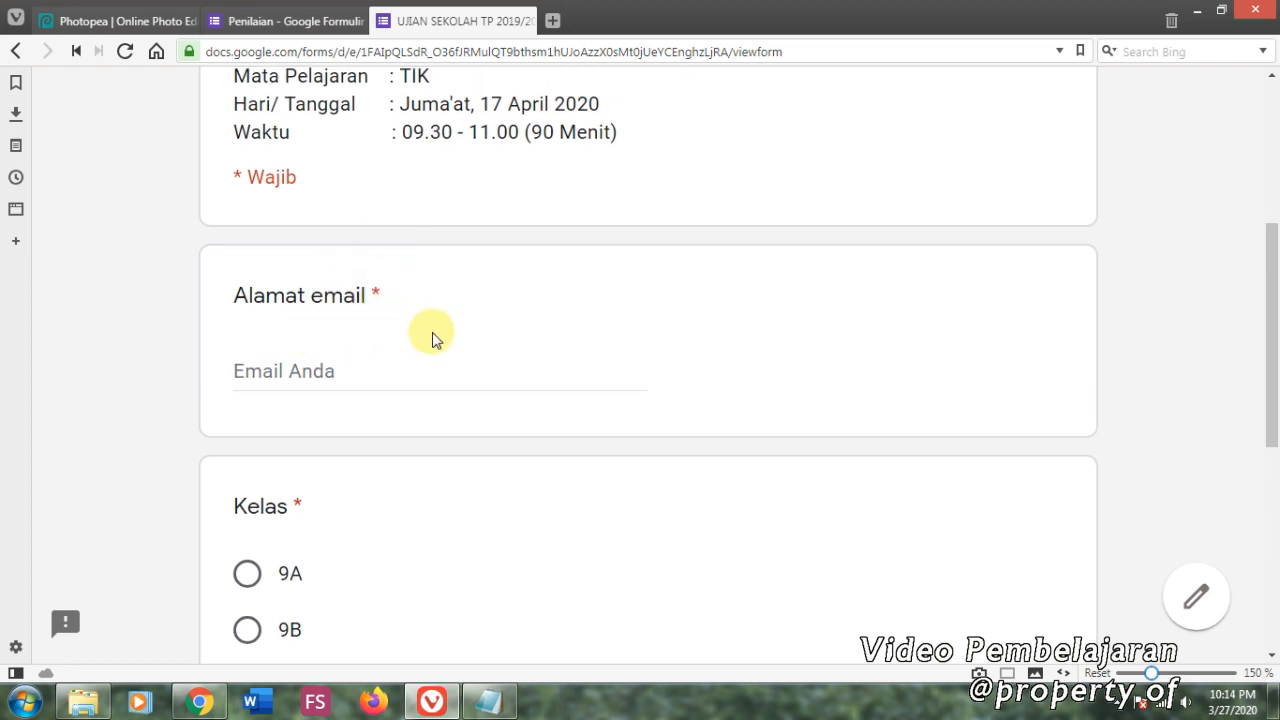
# Close the sending options in the form editor and turn off Kumpulkan alamat email in the general form settings
pyautogui.click(296, 25)
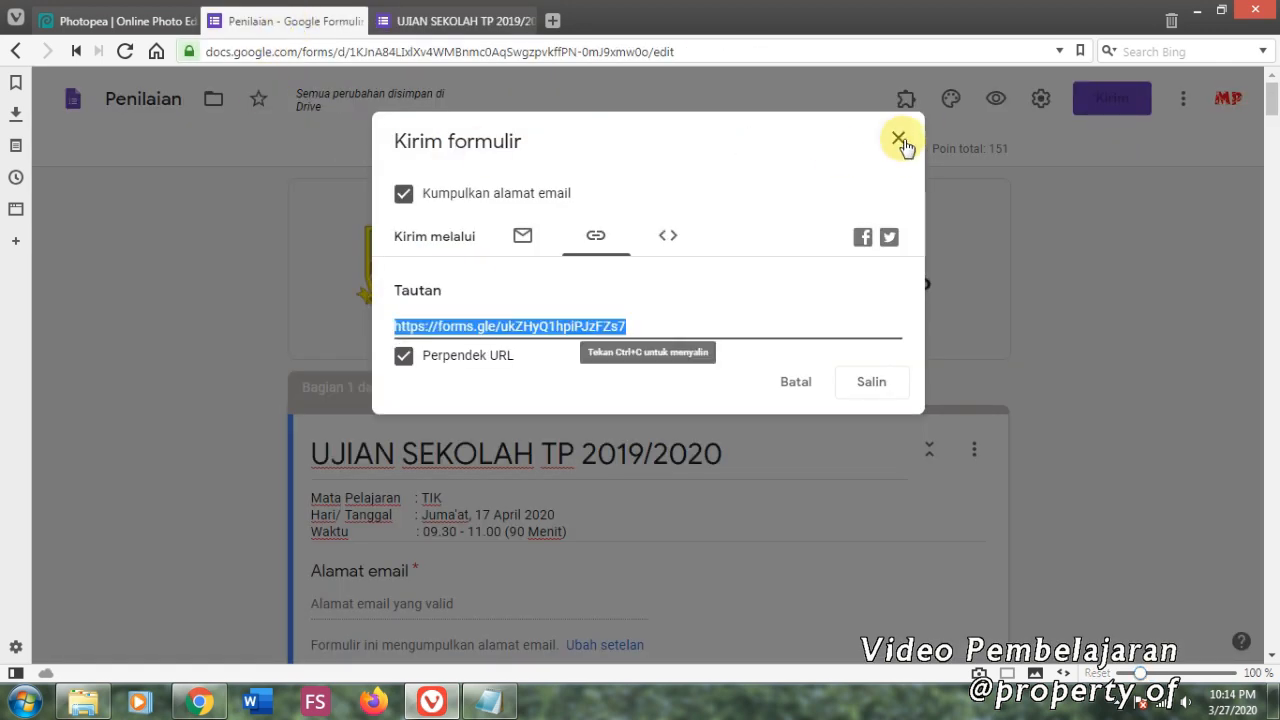
pyautogui.click(898, 138)
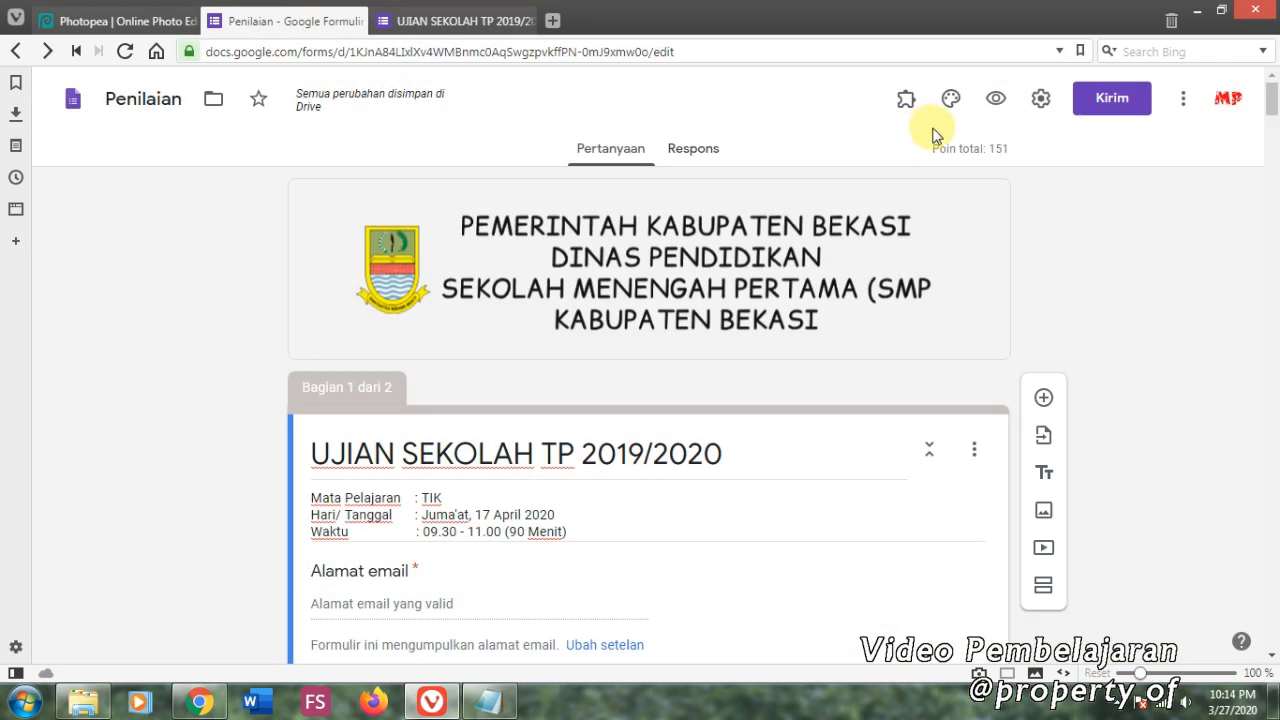
pyautogui.click(1039, 101)
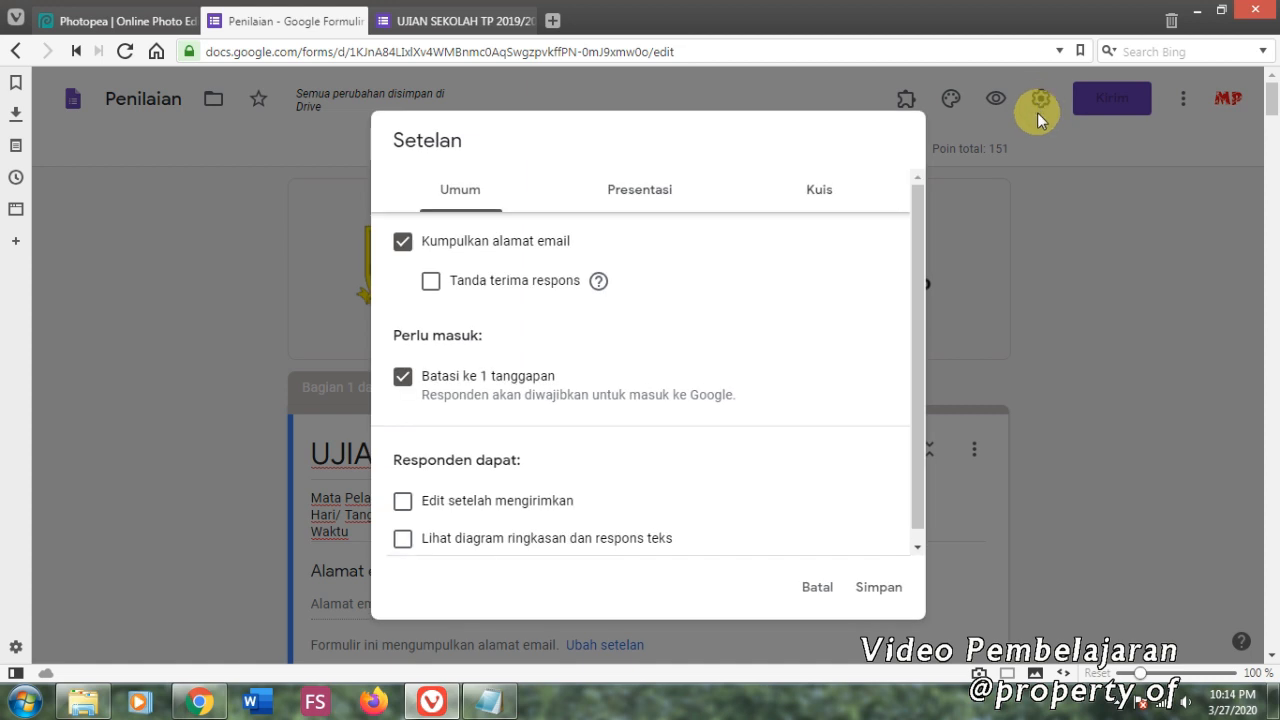
pyautogui.click(403, 244)
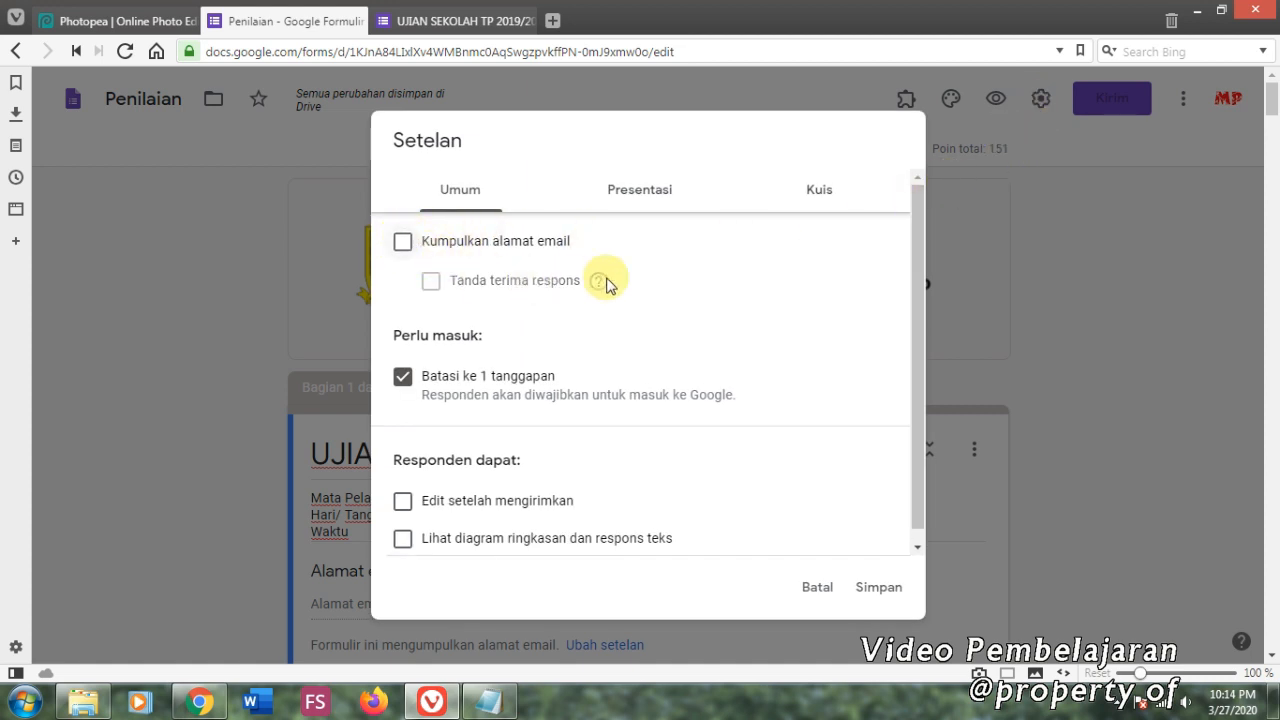
# Reload the respondent view twice and check whether its first section still asks for an email address
pyautogui.click(474, 28)
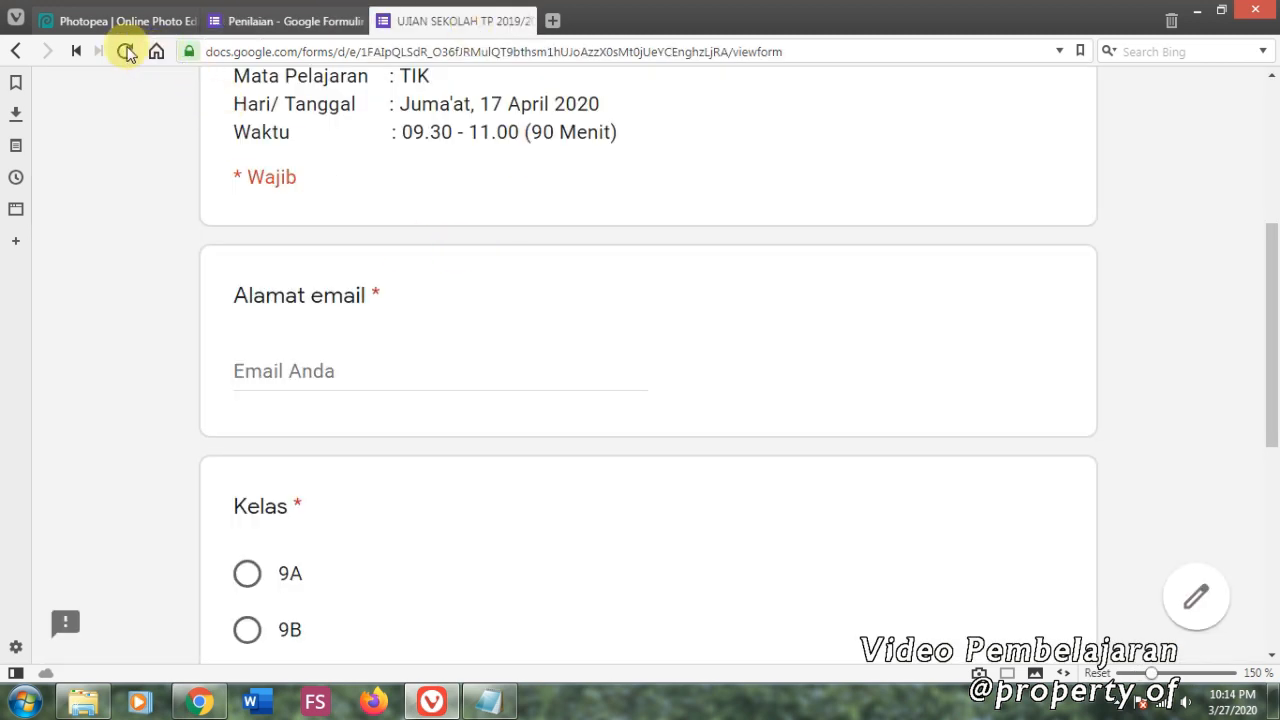
pyautogui.click(125, 51)
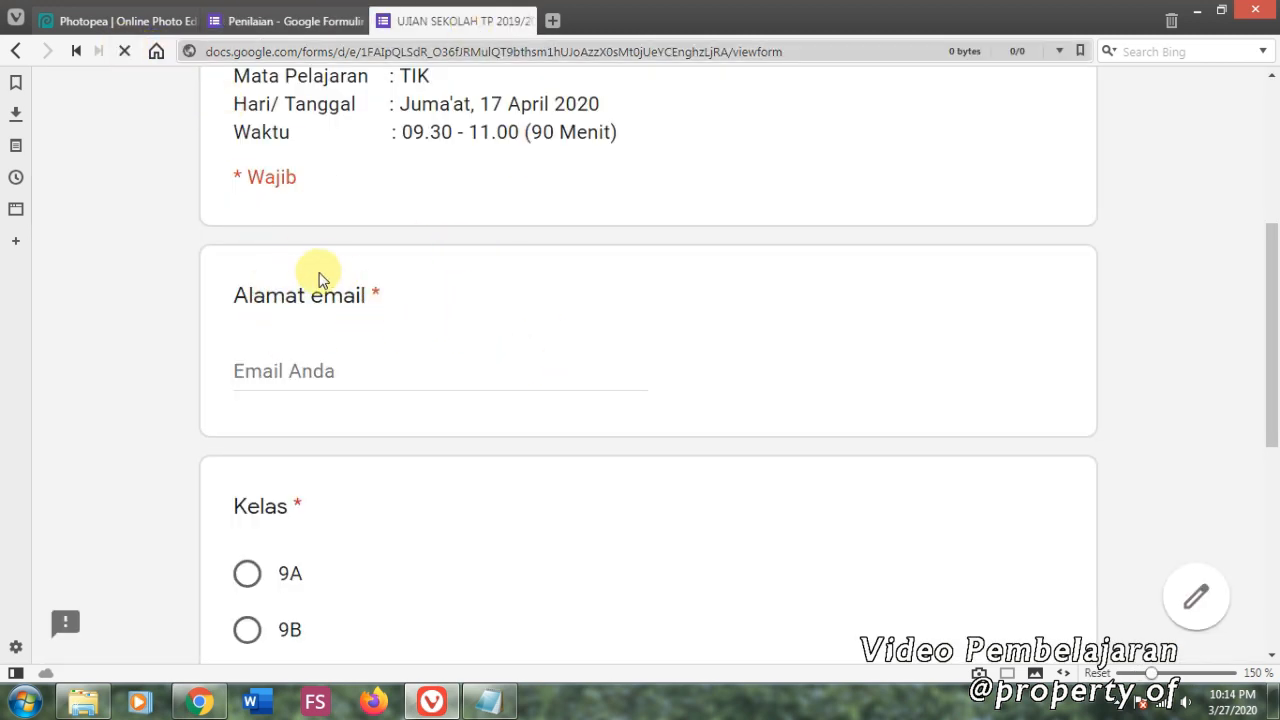
pyautogui.scroll(-5, 491, 343)
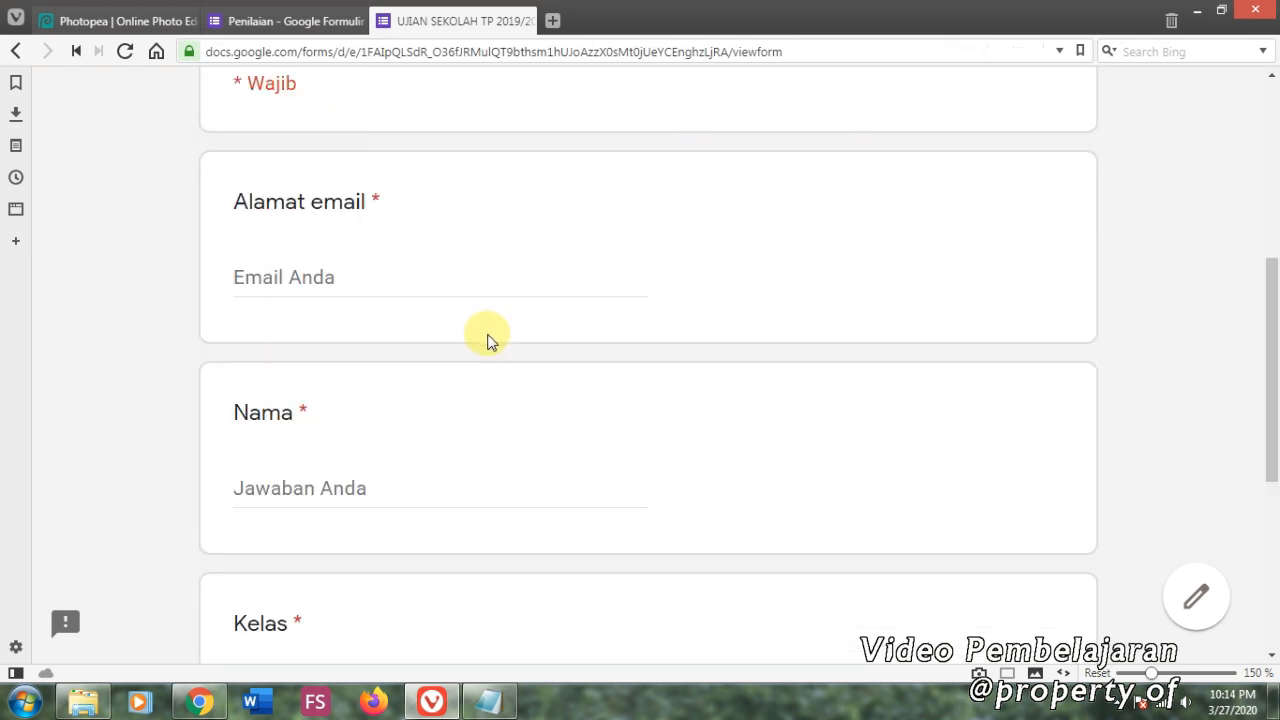
pyautogui.click(125, 51)
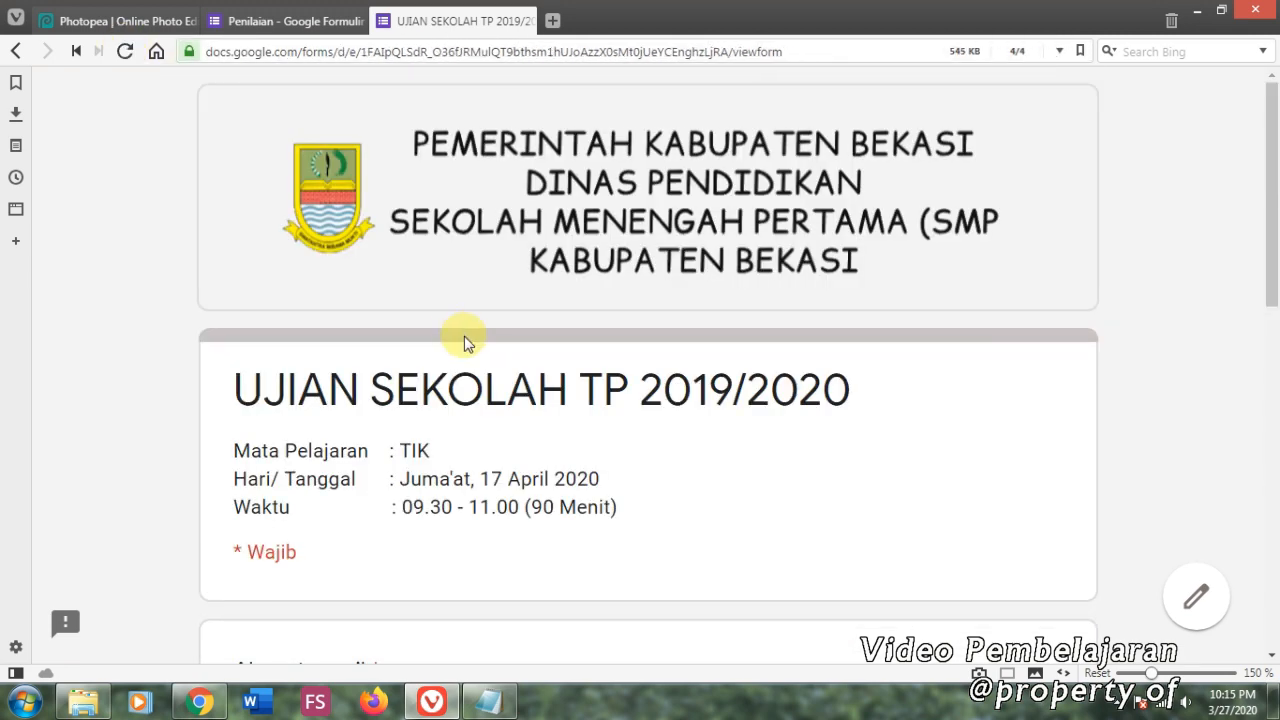
pyautogui.scroll(-3, 460, 340)
pyautogui.scroll(-2, 466, 340)
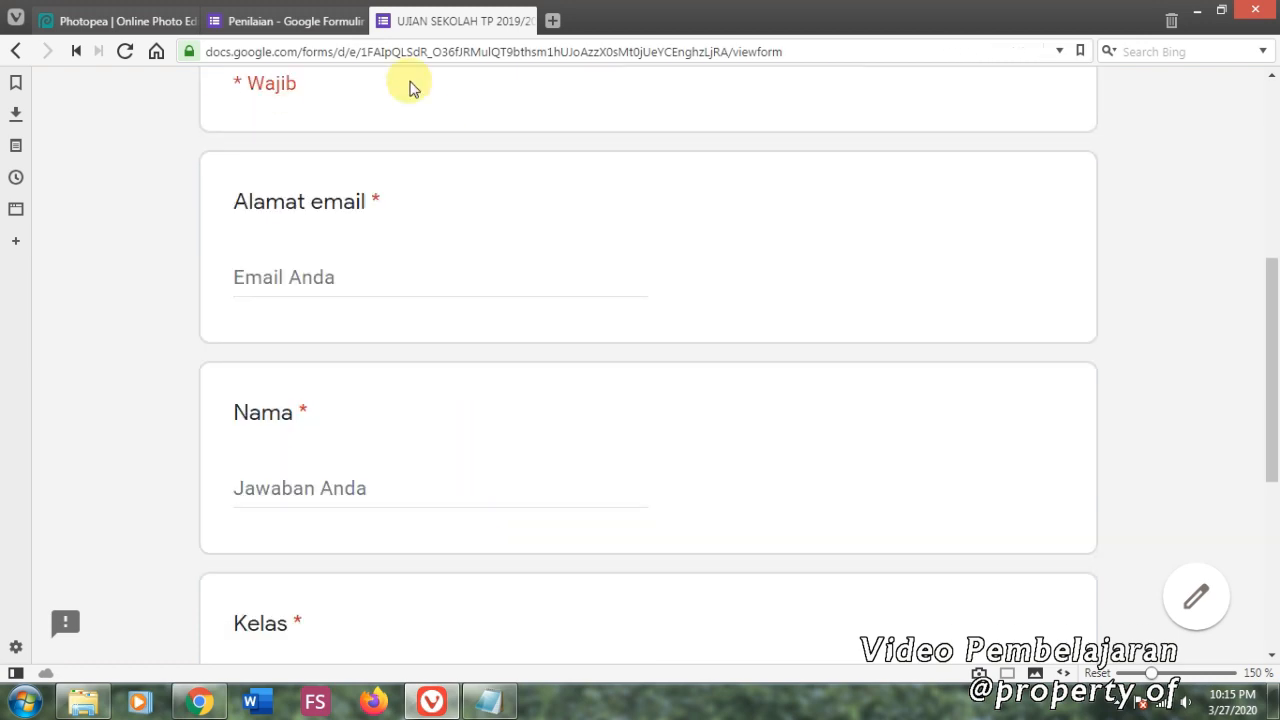
# Save the form settings in the editor, then reload the respondent view and check the fields of its first section
pyautogui.click(294, 21)
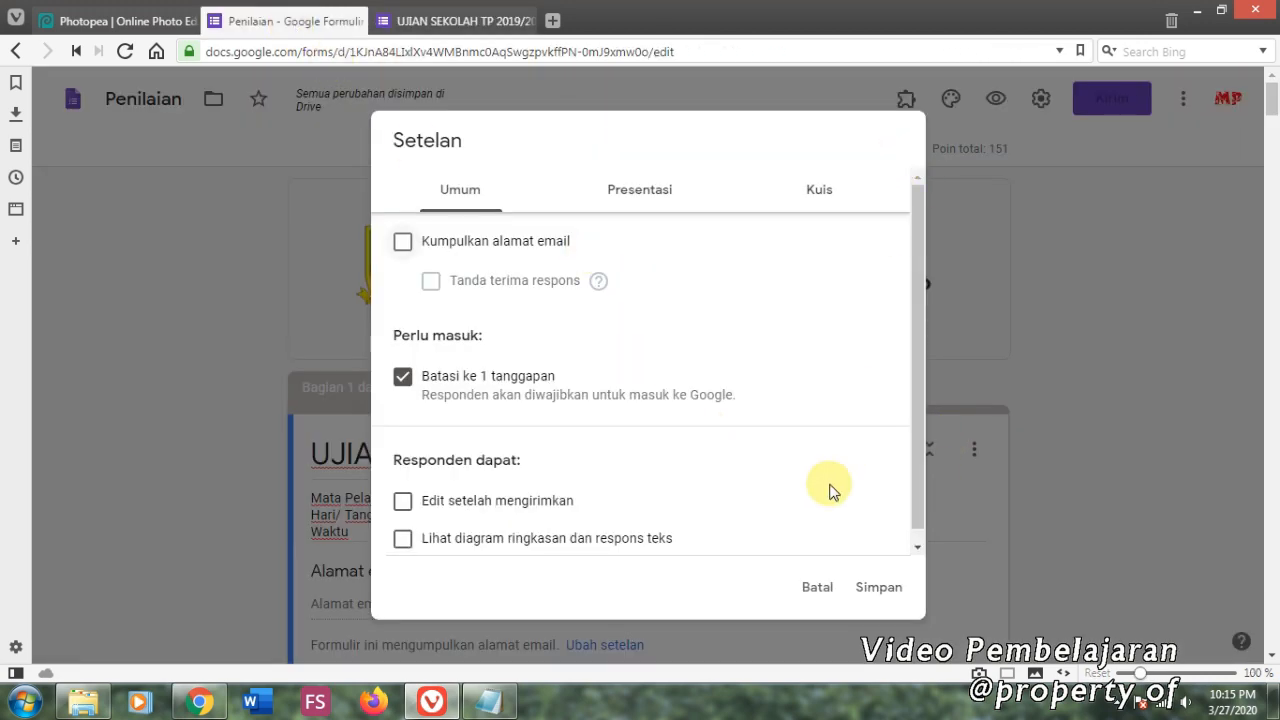
pyautogui.click(876, 588)
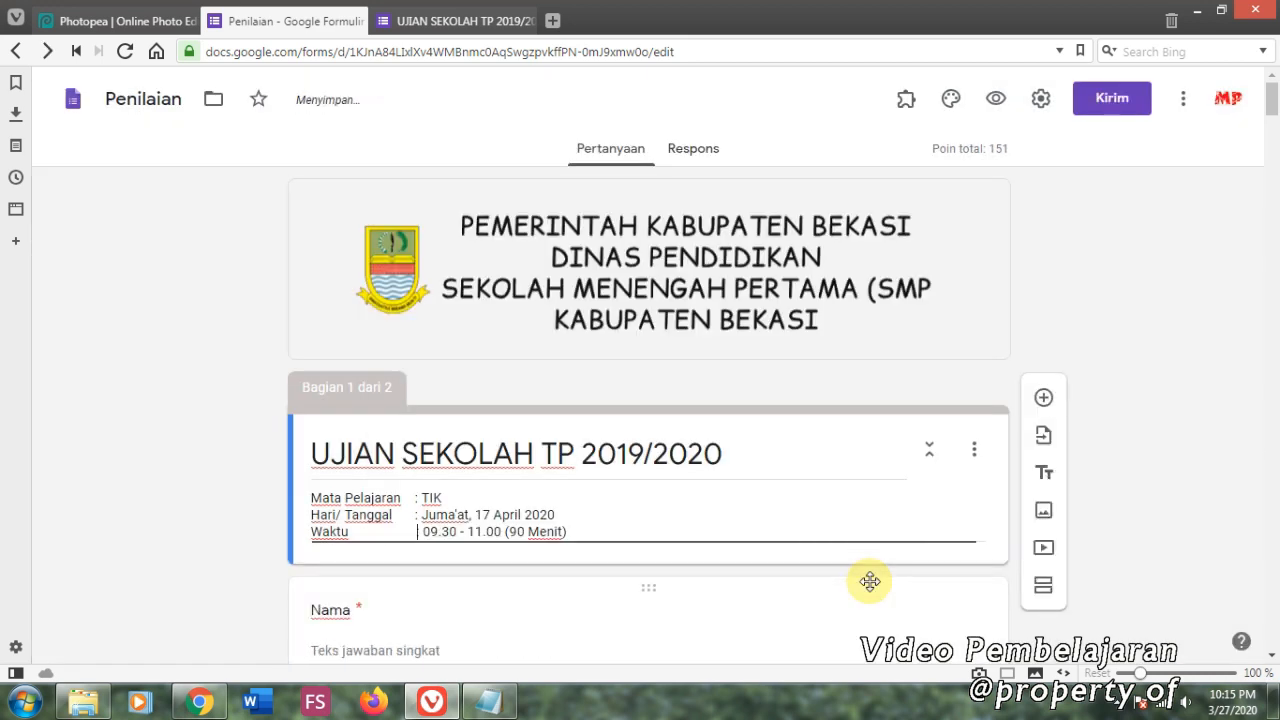
pyautogui.click(460, 20)
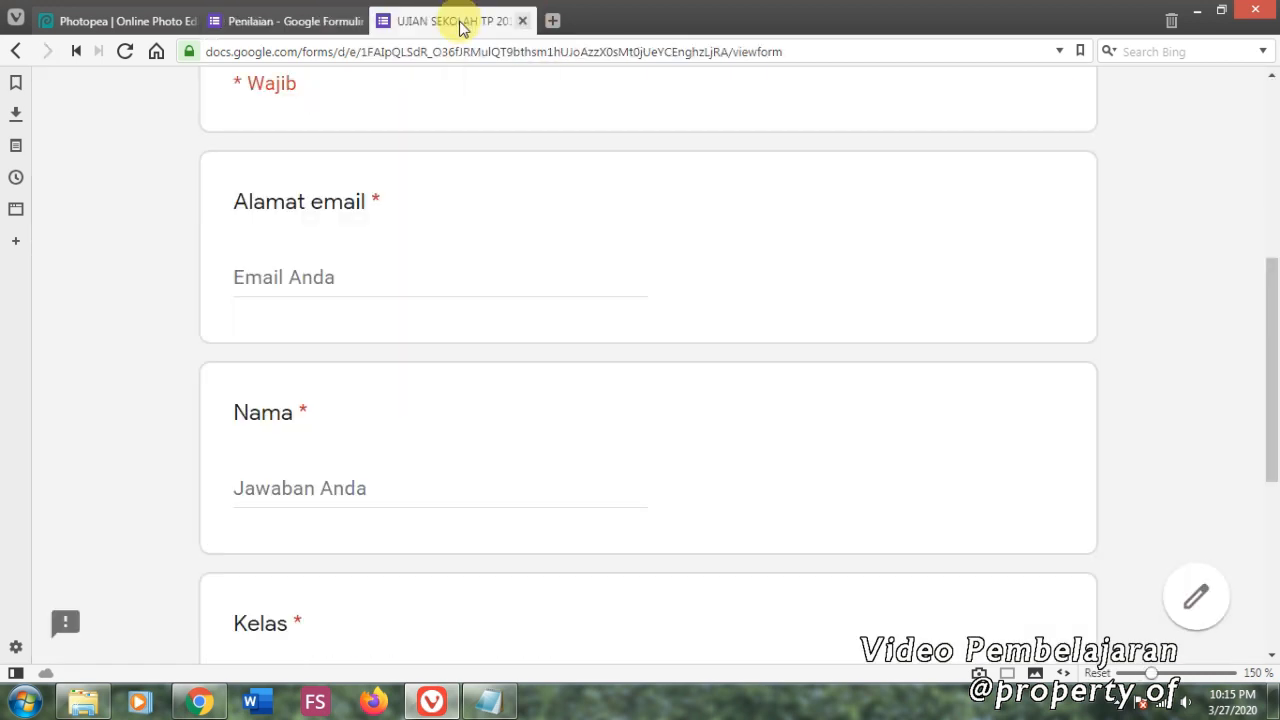
pyautogui.click(125, 51)
pyautogui.scroll(-5, 500, 263)
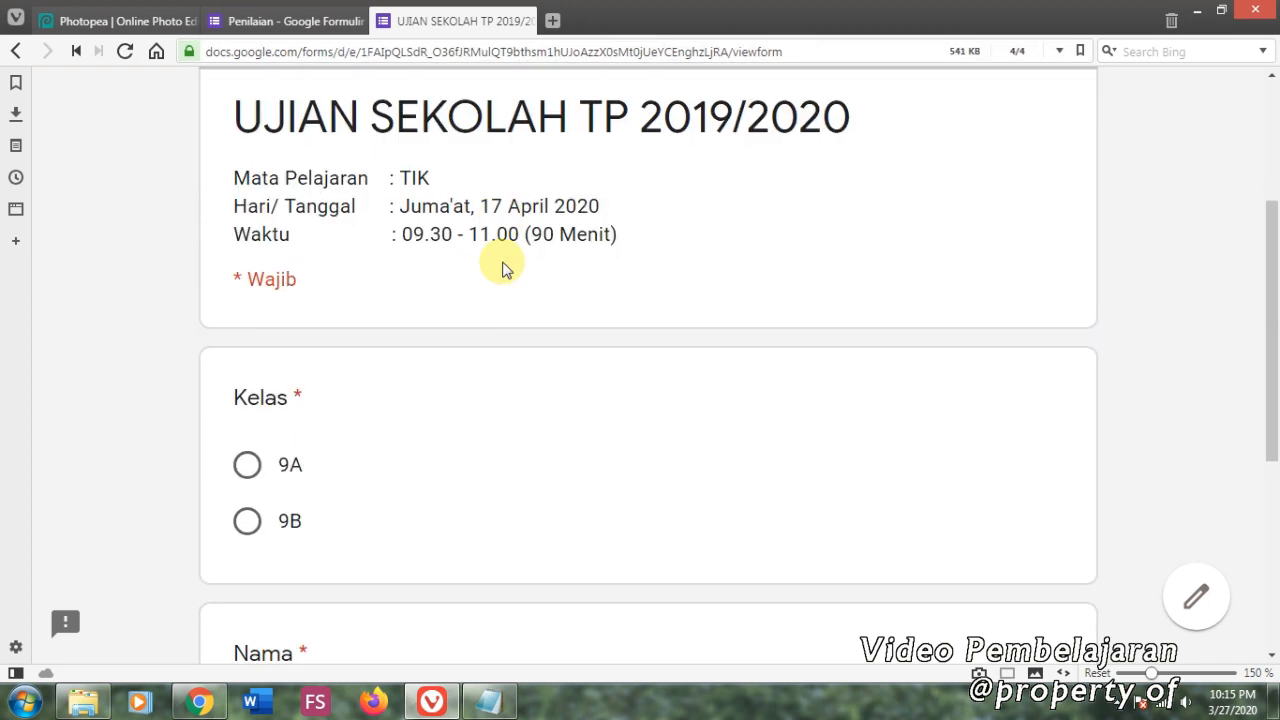
pyautogui.scroll(-1, 494, 263)
pyautogui.scroll(2, 494, 263)
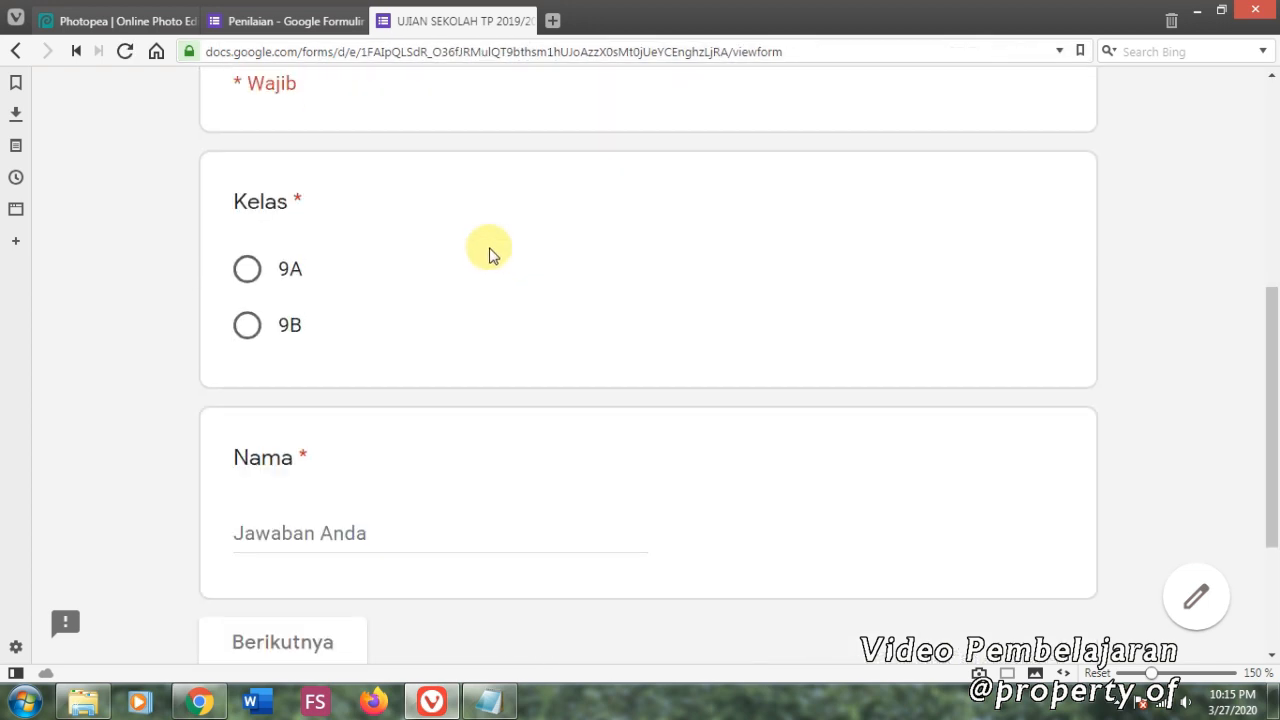
pyautogui.scroll(-2, 360, 449)
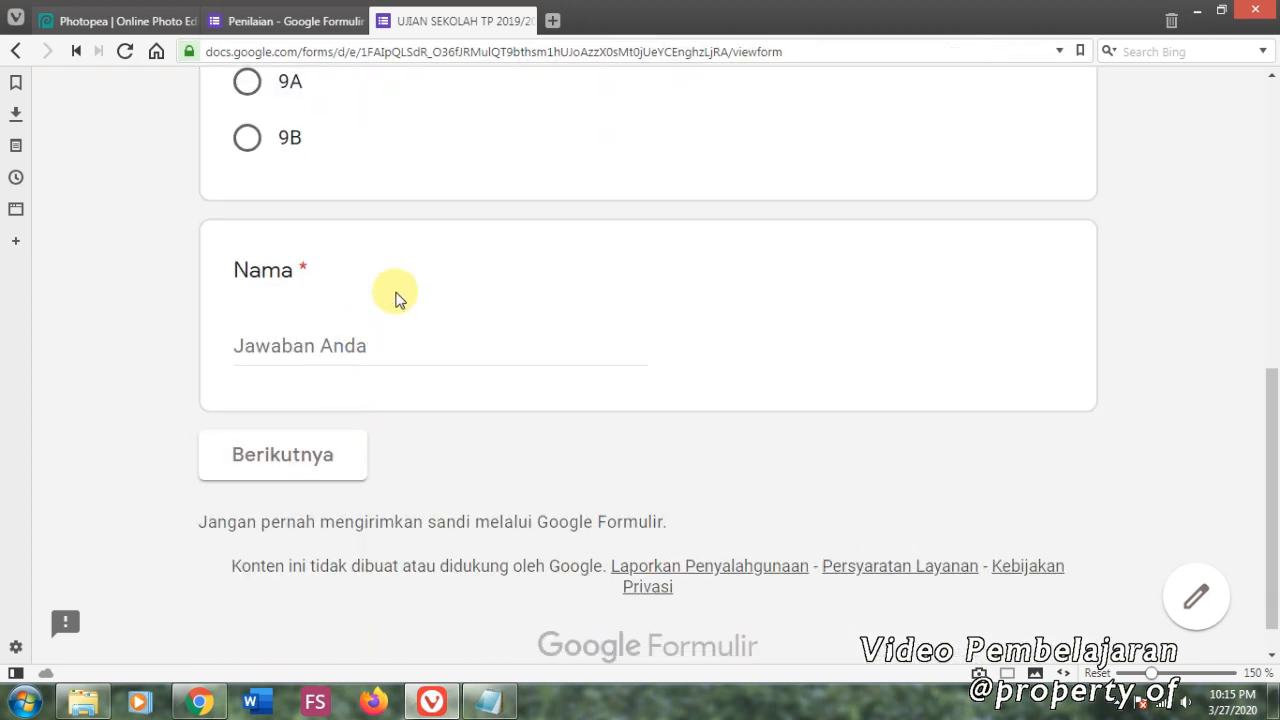
pyautogui.scroll(2, 395, 296)
pyautogui.scroll(-1, 395, 296)
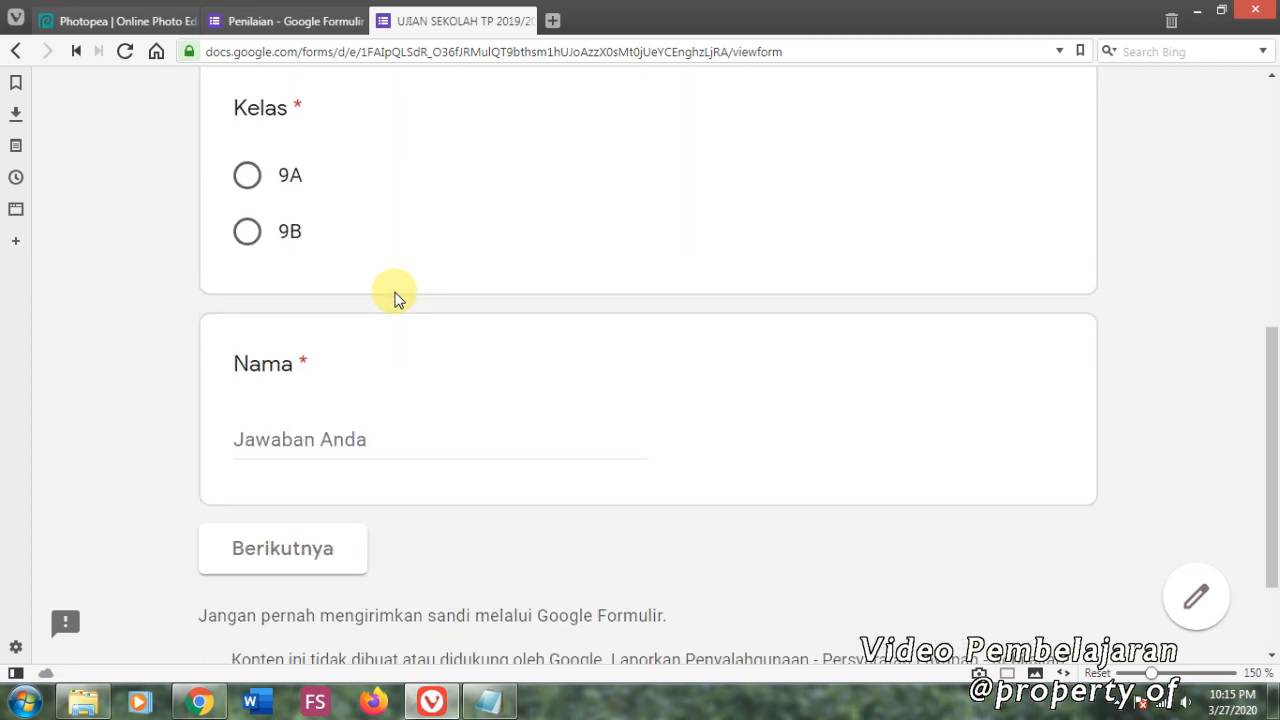
# Fill in the first section with class 9A and the name NAMAKU, and continue to the question section
pyautogui.click(249, 174)
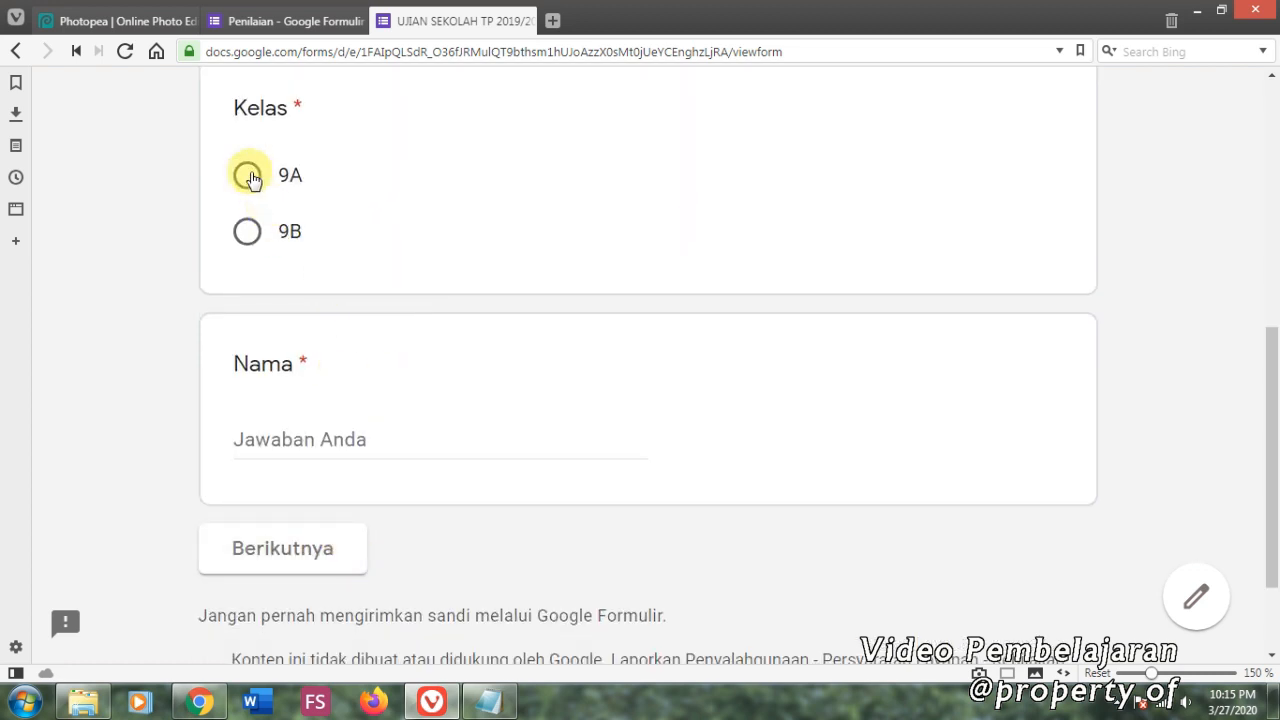
pyautogui.click(318, 438)
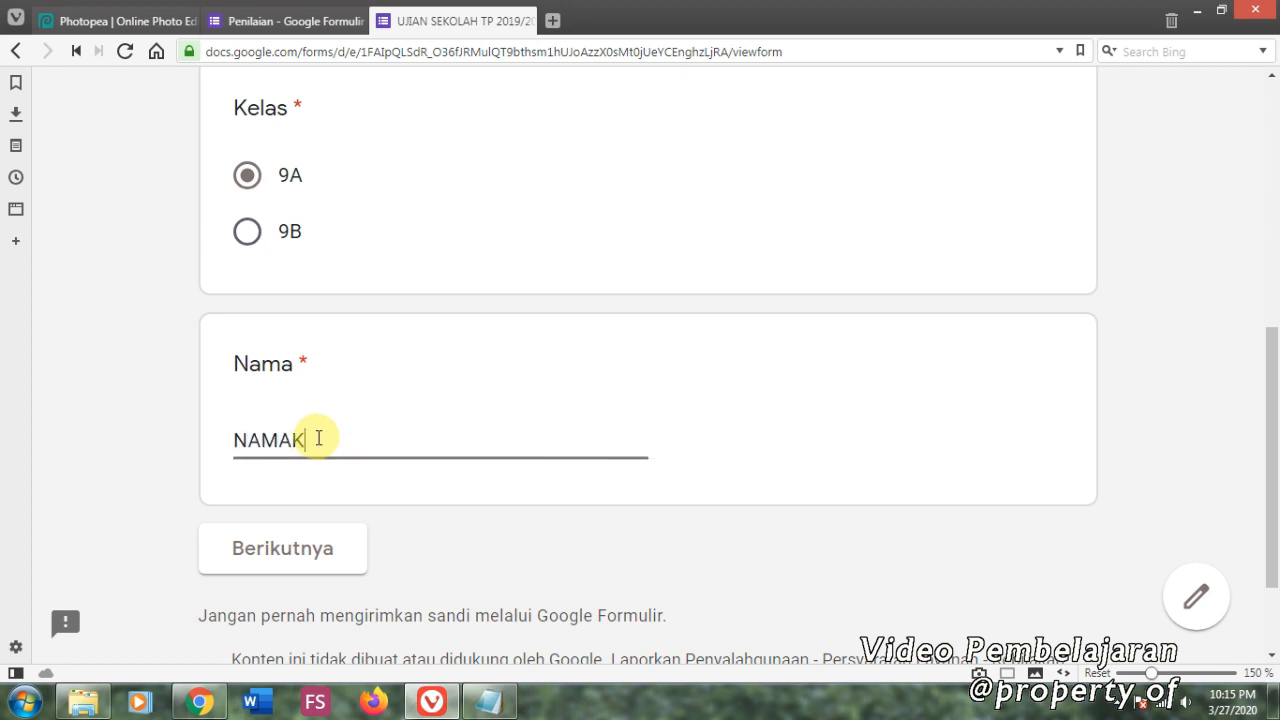
pyautogui.write('NAMAKU')
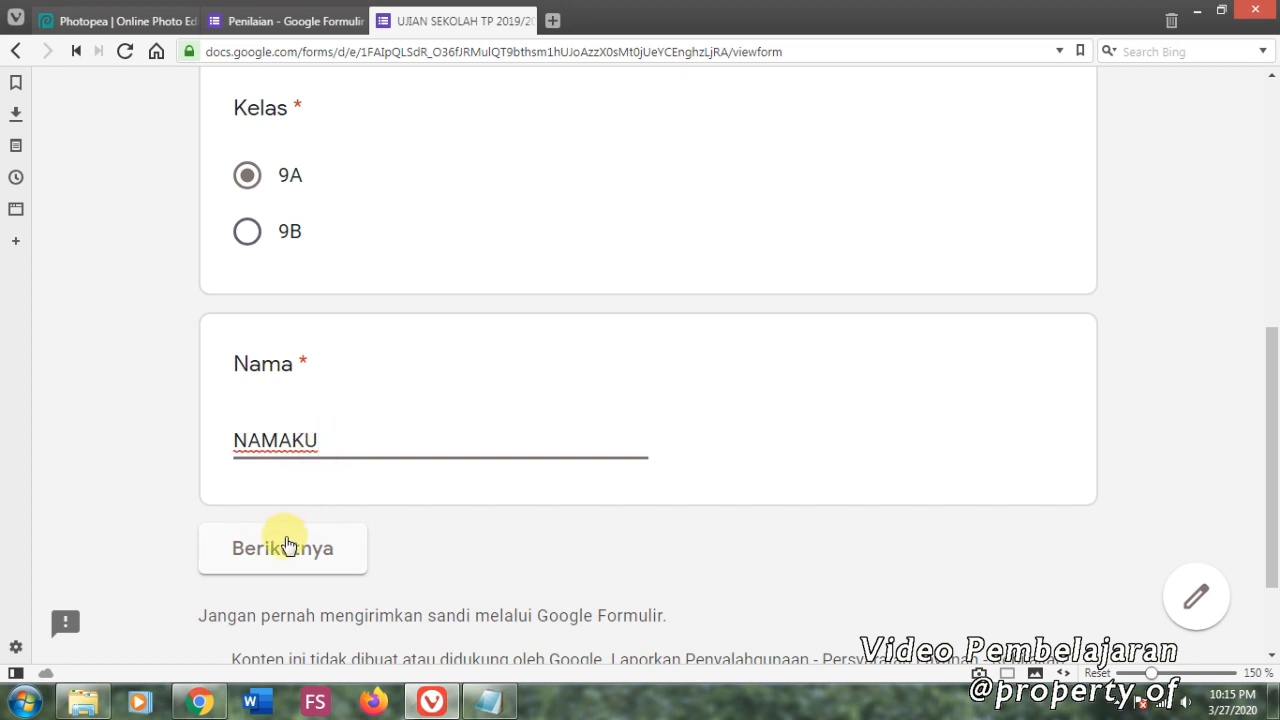
pyautogui.click(289, 548)
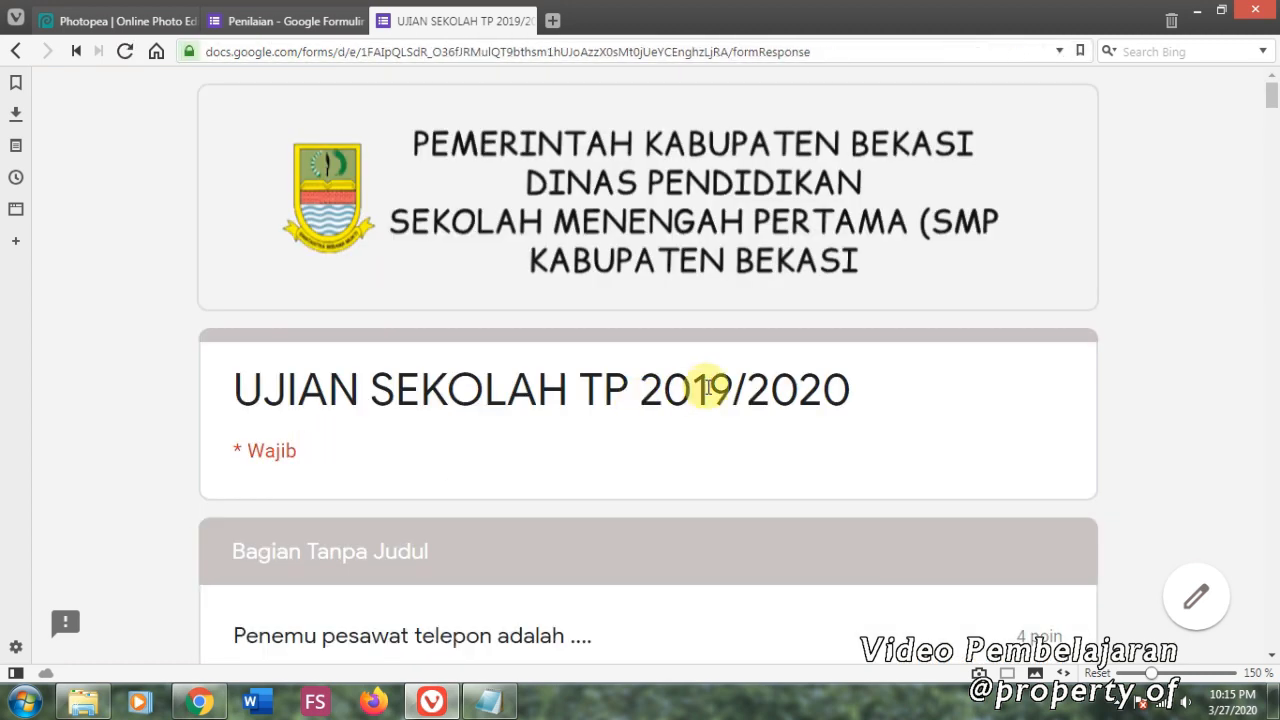
# Look through the exam questions from the first to the final one, and return to the form editor
pyautogui.scroll(-2, 707, 388)
pyautogui.scroll(-3, 707, 388)
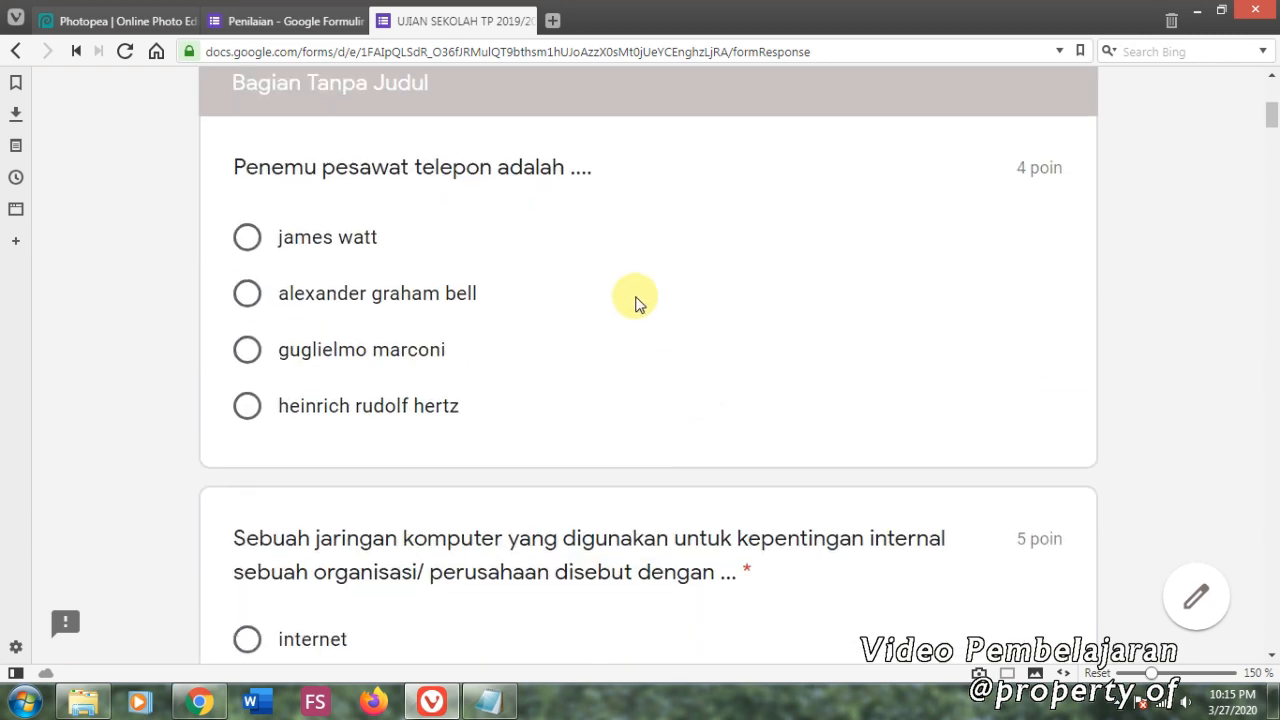
pyautogui.scroll(-10, 671, 346)
pyautogui.scroll(-20, 628, 352)
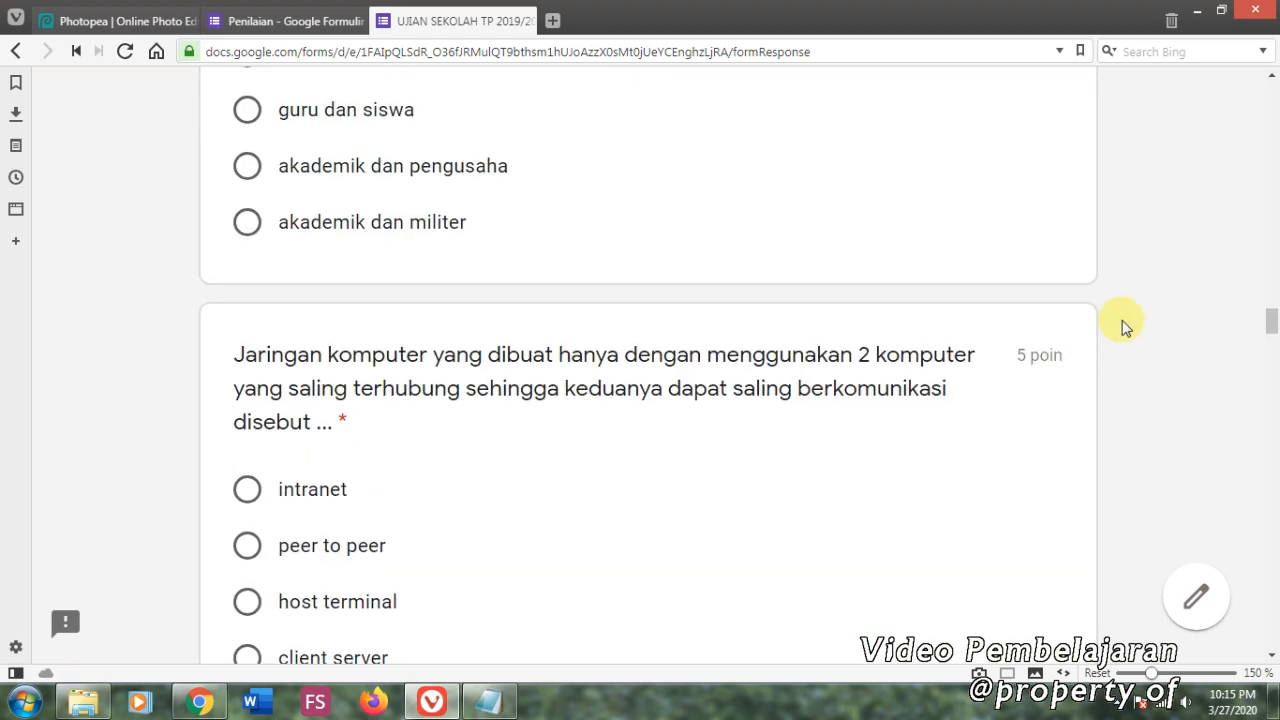
pyautogui.moveTo(1272, 322); pyautogui.dragTo(1273, 654)
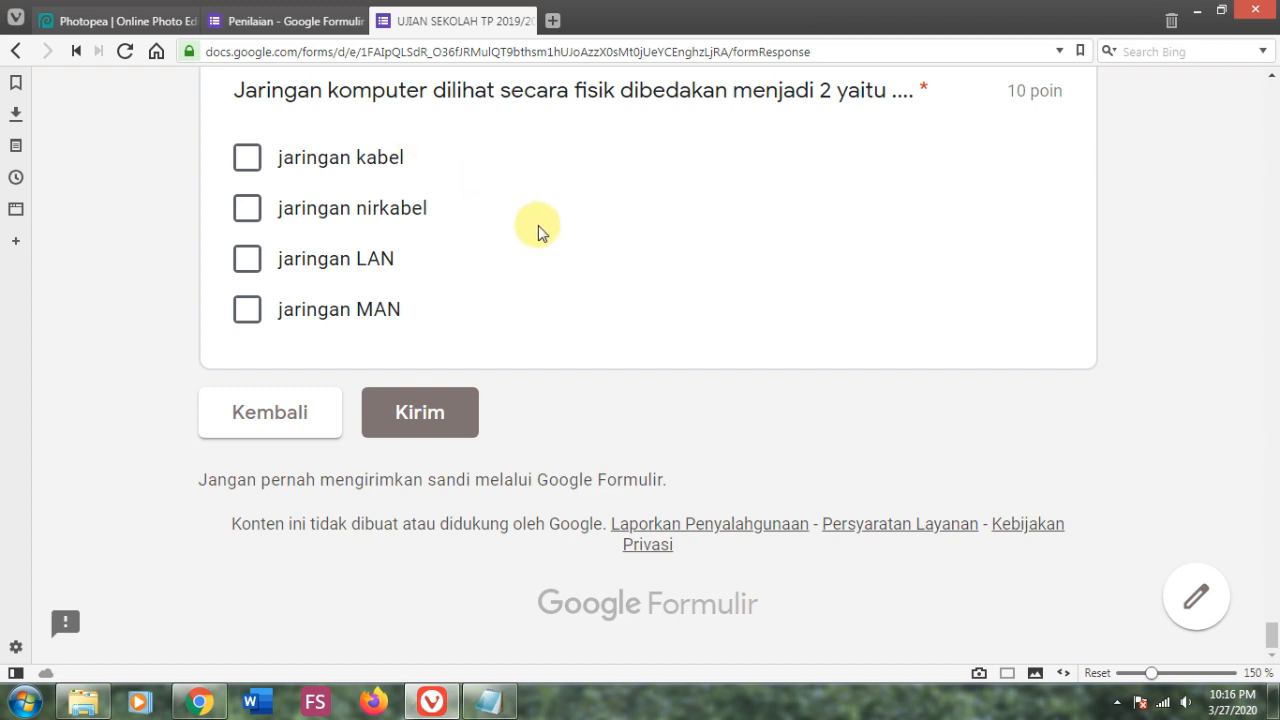
pyautogui.moveTo(1271, 635); pyautogui.dragTo(1277, 48)
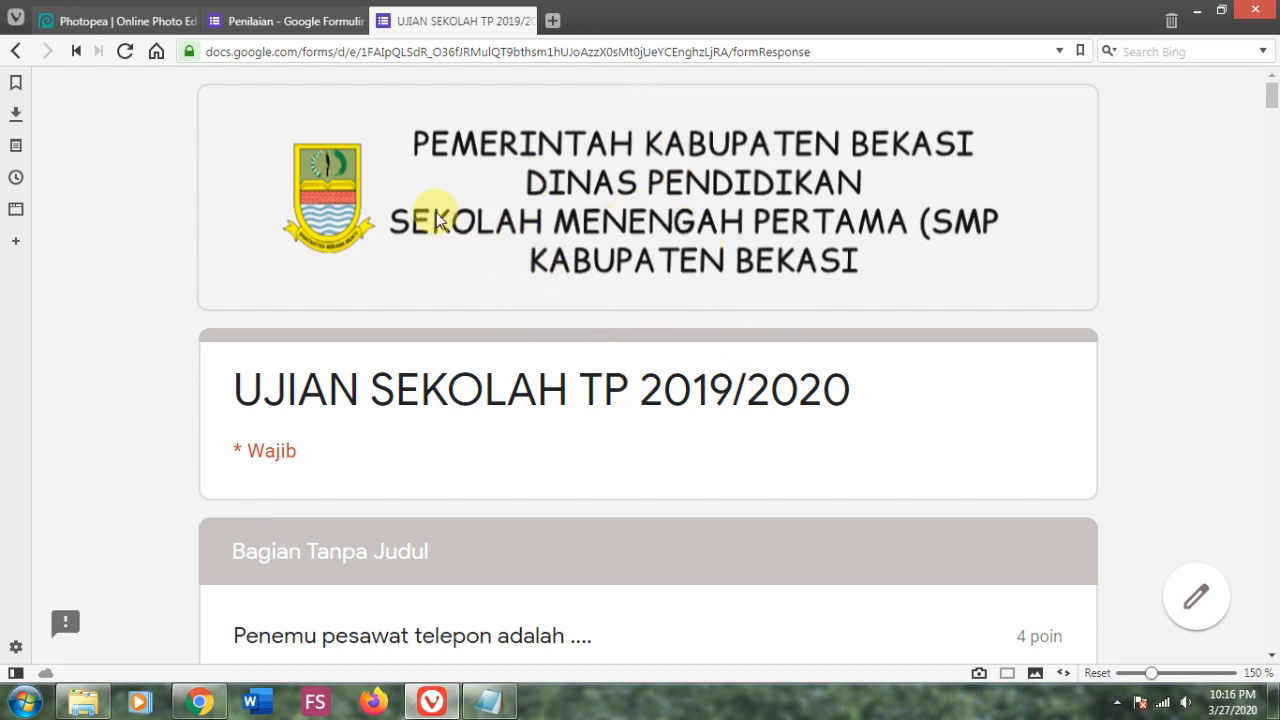
pyautogui.click(302, 25)
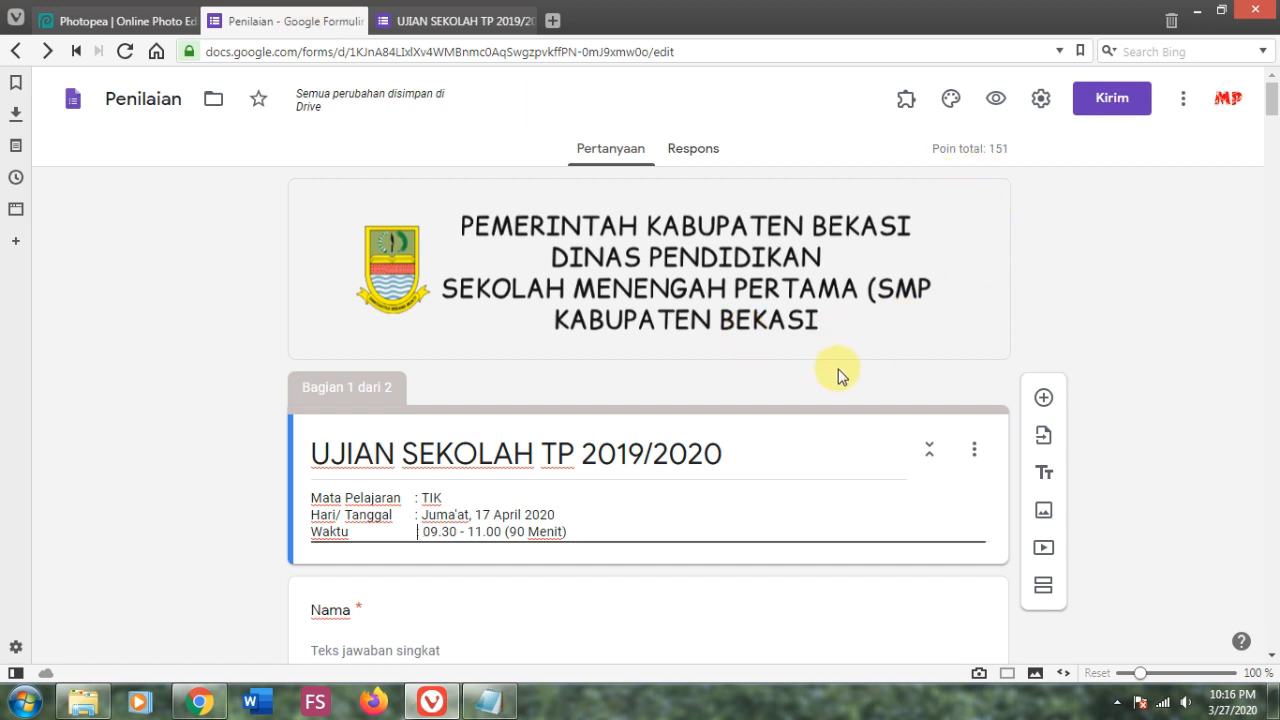